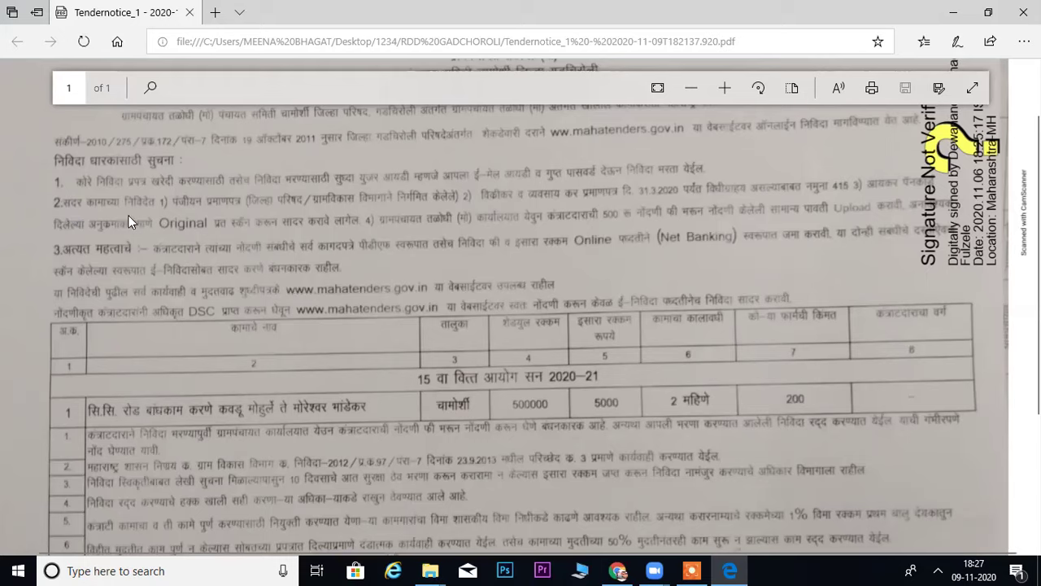
Open New Text Document.txt from the RDD GADCHOROLI folder and maximize its Notepad window.
{"action": "left_click", "coordinate": [429, 570]}
{"action": "left_click", "coordinate": [412, 527]}
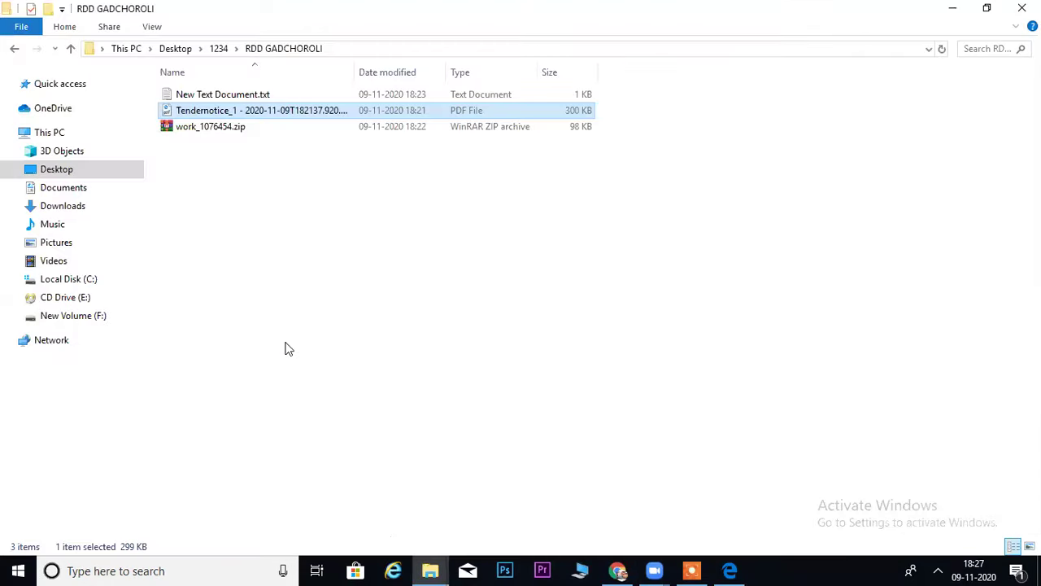
{"action": "right_click", "coordinate": [274, 291]}
{"action": "left_click", "coordinate": [231, 98]}
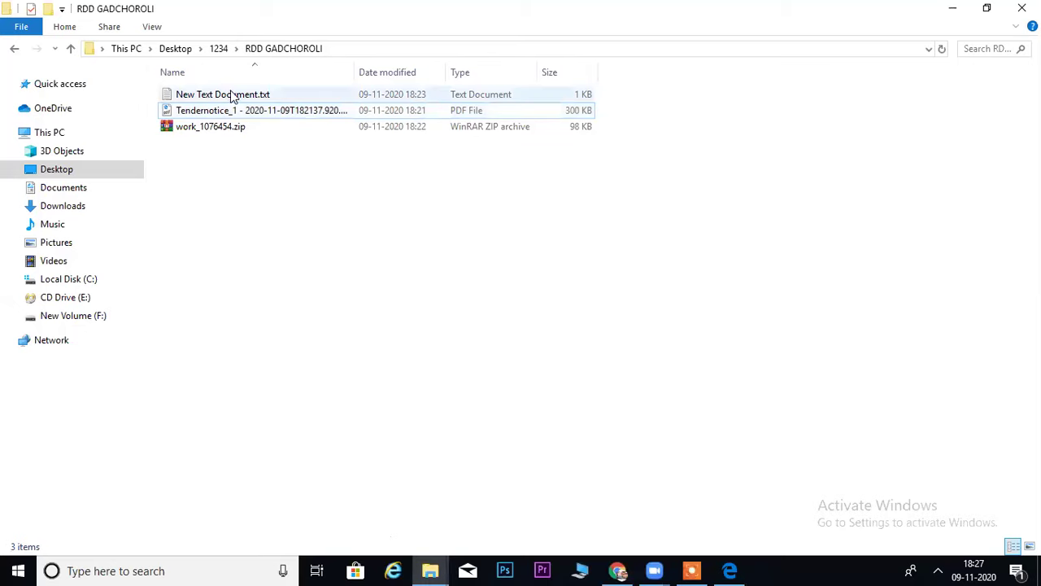
{"action": "left_click", "coordinate": [221, 97]}
{"action": "double_click", "coordinate": [222, 98]}
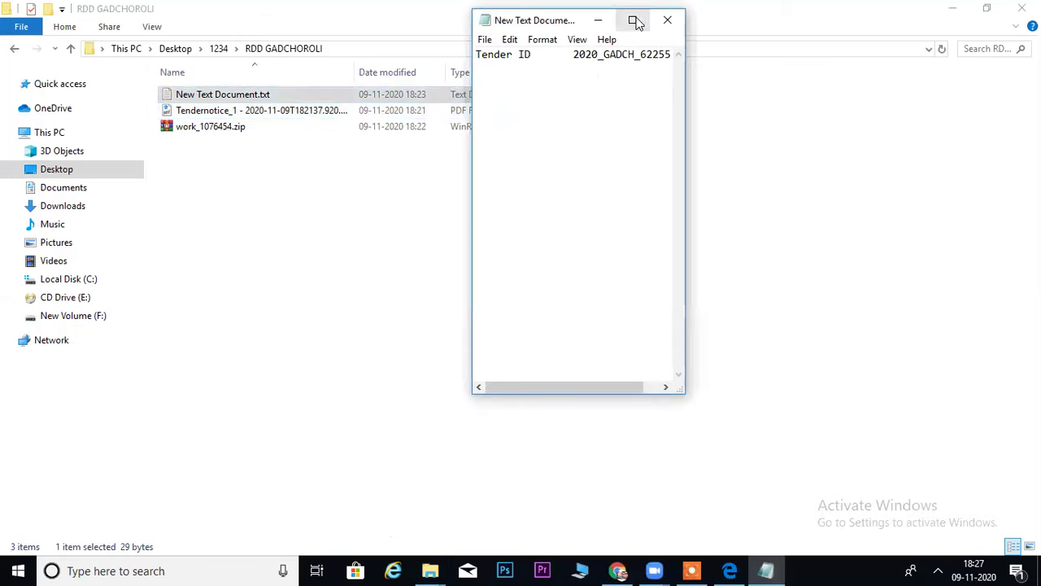
{"action": "left_click", "coordinate": [632, 19]}
Add the first required document, "1. REGISTRATION CERTIFICATE (zp)", below the Tender ID line.
{"action": "left_click", "coordinate": [270, 41]}
{"action": "key", "text": "Return"}
{"action": "key", "text": "Return"}
{"action": "type", "text": "1"}
{"action": "key", "text": "alt+Tab"}
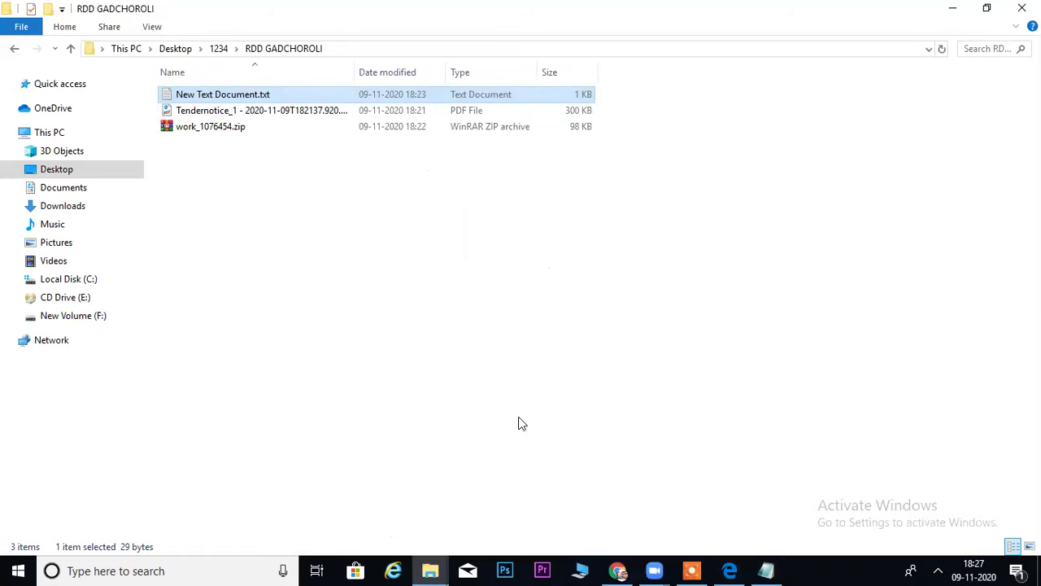
{"action": "left_click", "coordinate": [769, 569]}
{"action": "type", "text": "REGISTRATION CERTIFICATE"}
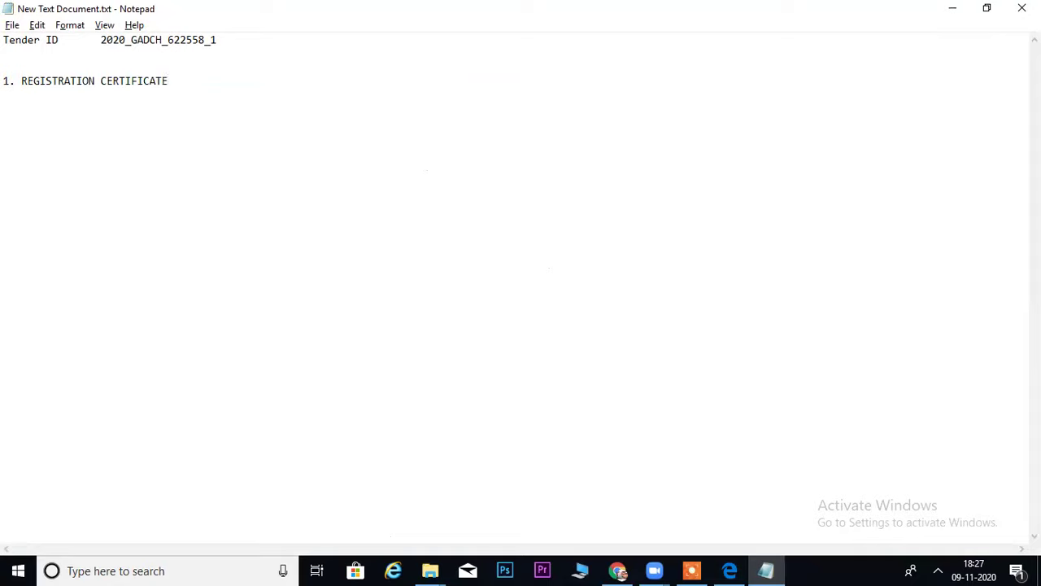
{"action": "type", "text": " (zp)"}
{"action": "key", "text": "Return"}
Add the second list entry "2. SALES TAX & itr return" and begin a third line numbered 3.
{"action": "type", "text": "2. "}
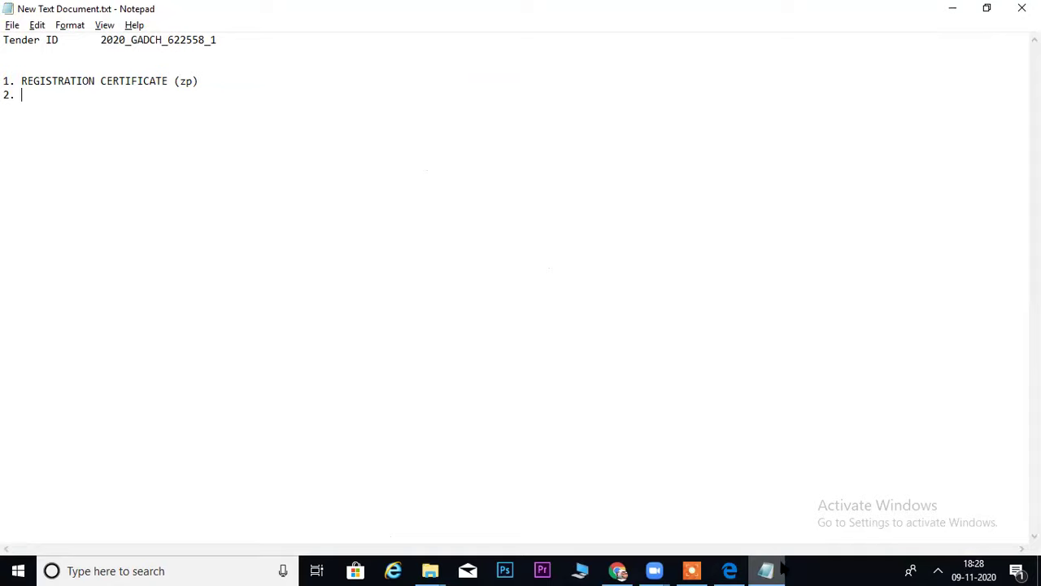
{"action": "type", "text": "SALES "}
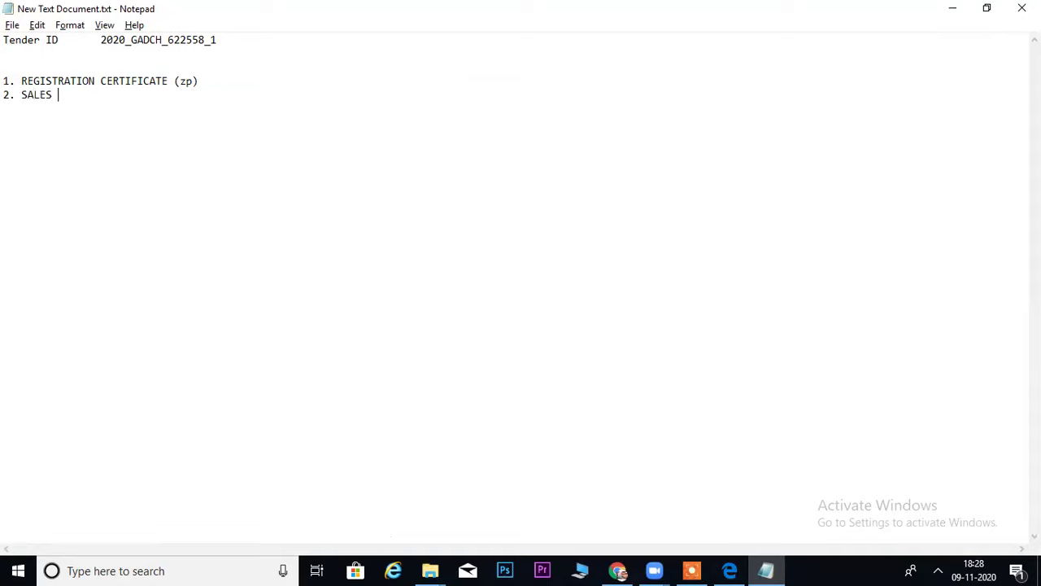
{"action": "type", "text": "TAX & it cERTIFOCATE"}
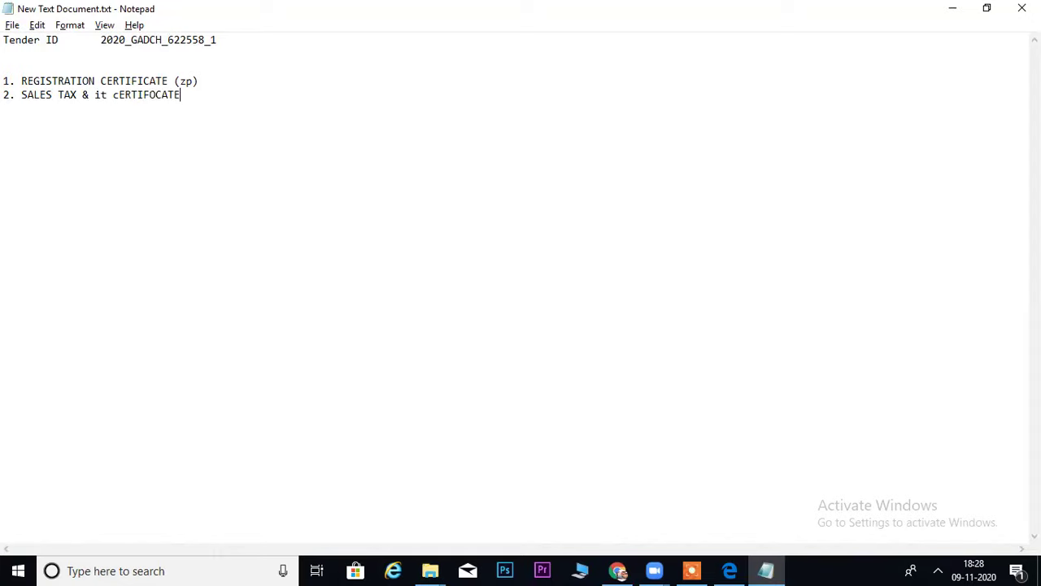
{"action": "key", "text": "BackSpace"}
{"action": "key", "text": "BackSpace"}
{"action": "key", "text": "BackSpace"}
{"action": "key", "text": "BackSpace"}
{"action": "key", "text": "BackSpace"}
{"action": "key", "text": "BackSpace"}
{"action": "key", "text": "BackSpace"}
{"action": "key", "text": "BackSpace"}
{"action": "key", "text": "BackSpace"}
{"action": "key", "text": "BackSpace"}
{"action": "key", "text": "BackSpace"}
{"action": "key", "text": "BackSpace"}
{"action": "key", "text": "BackSpace"}
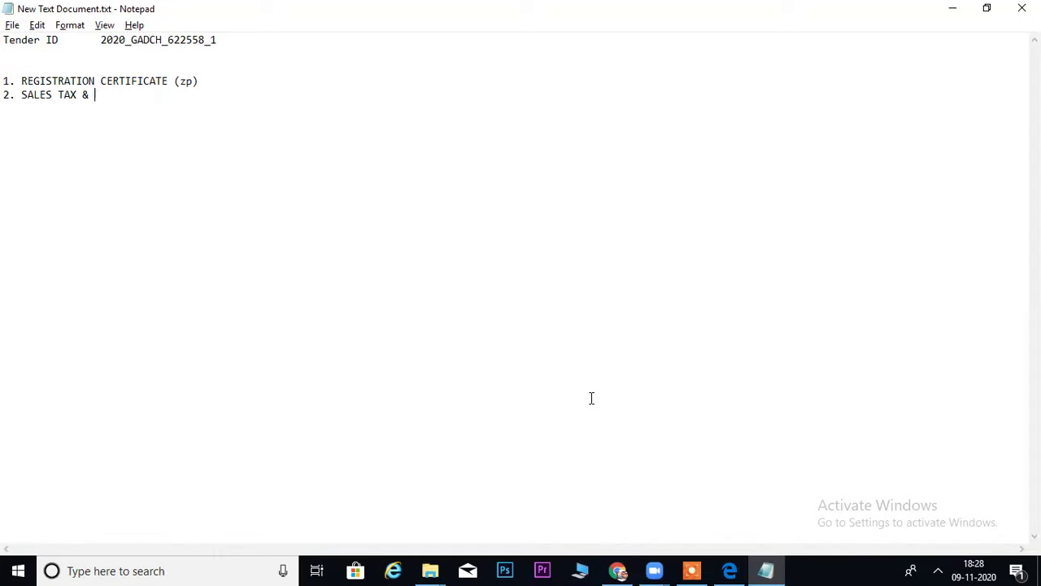
{"action": "type", "text": "tr return"}
{"action": "key", "text": "Return"}
{"action": "type", "text": "3."}
Replace "SALES TAX" in the second list entry with "GST".
{"action": "left_click_drag", "start_coordinate": [77, 94], "coordinate": [23, 95]}
{"action": "type", "text": "gst"}
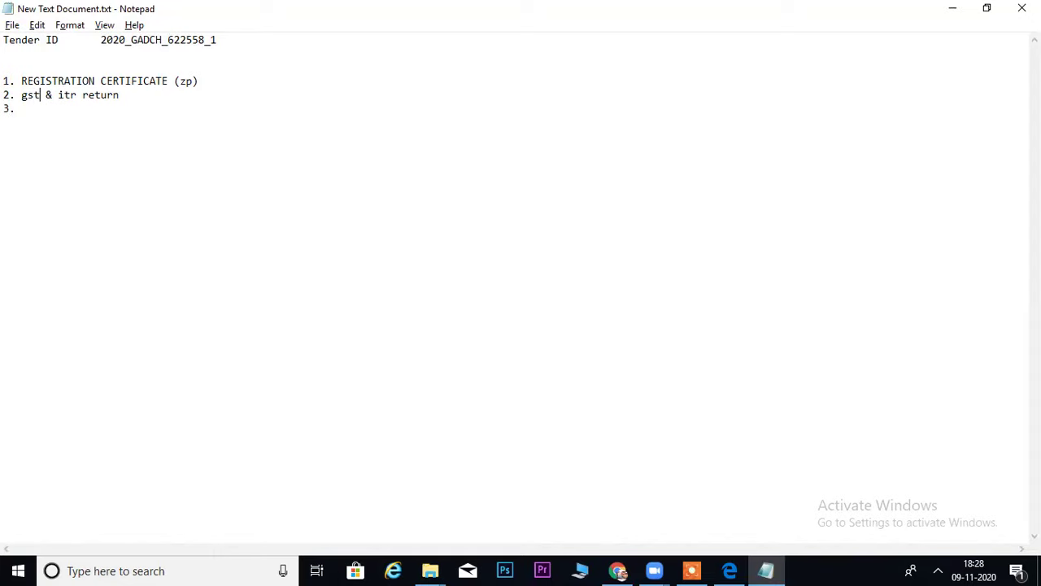
{"action": "key", "text": "ctrl+shift+Left"}
{"action": "key", "text": "BackSpace"}
{"action": "type", "text": "GST"}
Check the tender notice PDF and enter "500 RECEIPT" as the third required document in the text file.
{"action": "left_click", "coordinate": [739, 569]}
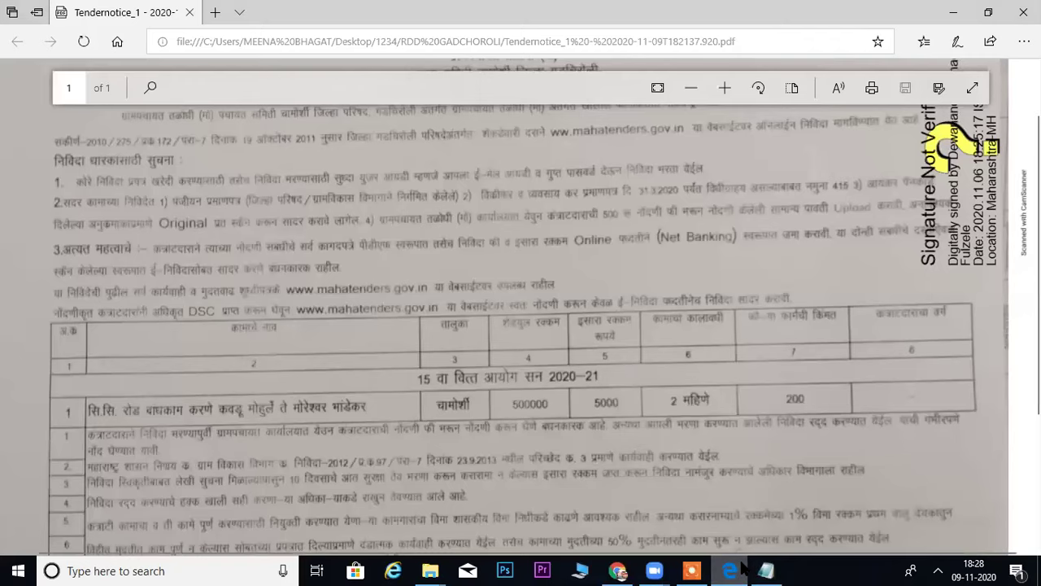
{"action": "left_click", "coordinate": [741, 569]}
{"action": "type", "text": "50"}
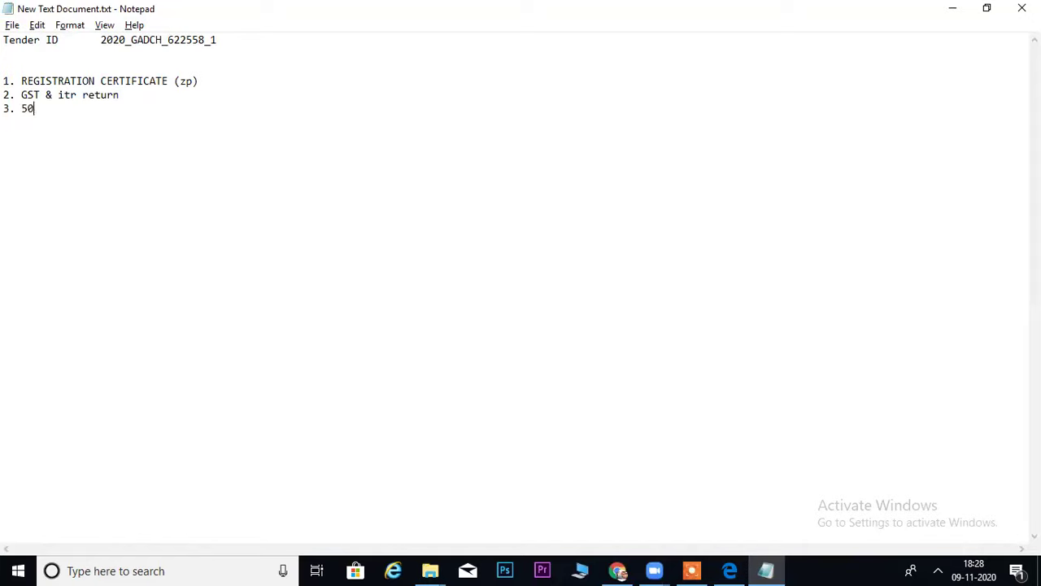
{"action": "type", "text": "0 RECEIPT"}
{"action": "key", "text": "Return"}
{"action": "left_click_drag", "start_coordinate": [93, 115], "coordinate": [10, 81]}
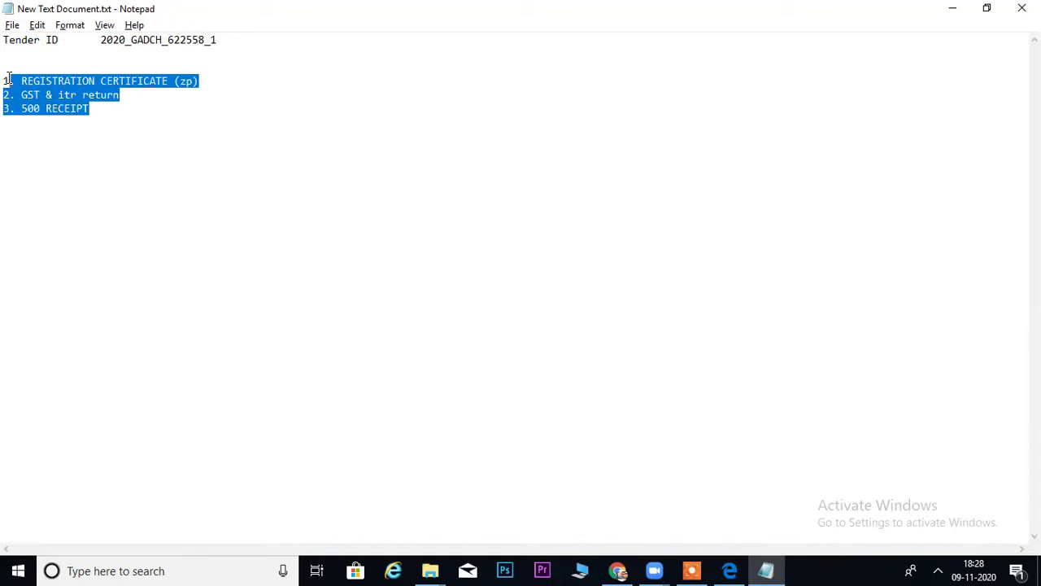
{"action": "left_click", "coordinate": [449, 410]}
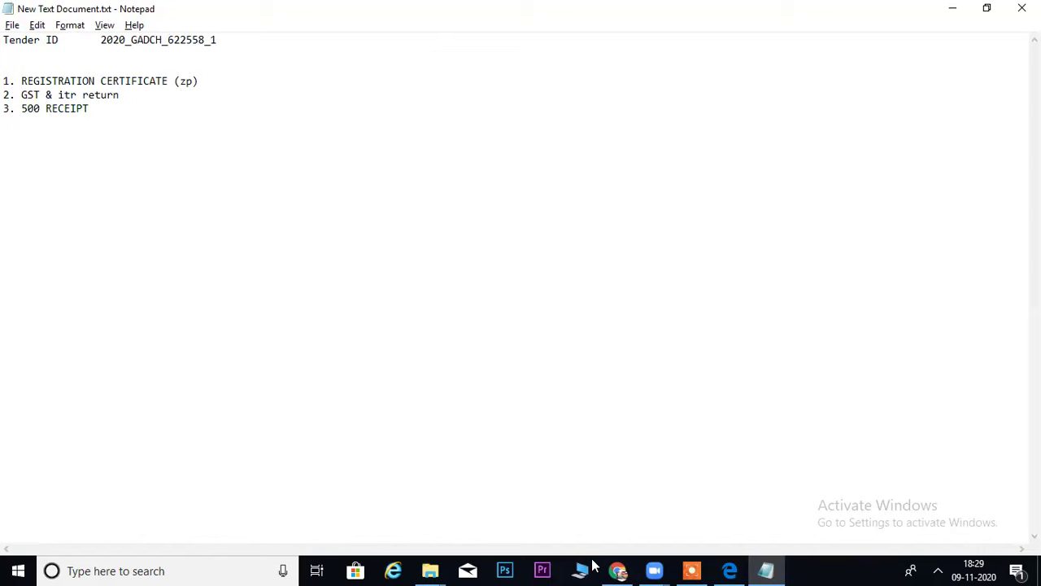
Switch to the mahatenders page in Chrome and examine the description and document type of cover 1 under Covers Information.
{"action": "left_click", "coordinate": [619, 569]}
{"action": "scroll", "coordinate": [602, 311], "scroll_direction": "down", "scroll_amount": 3}
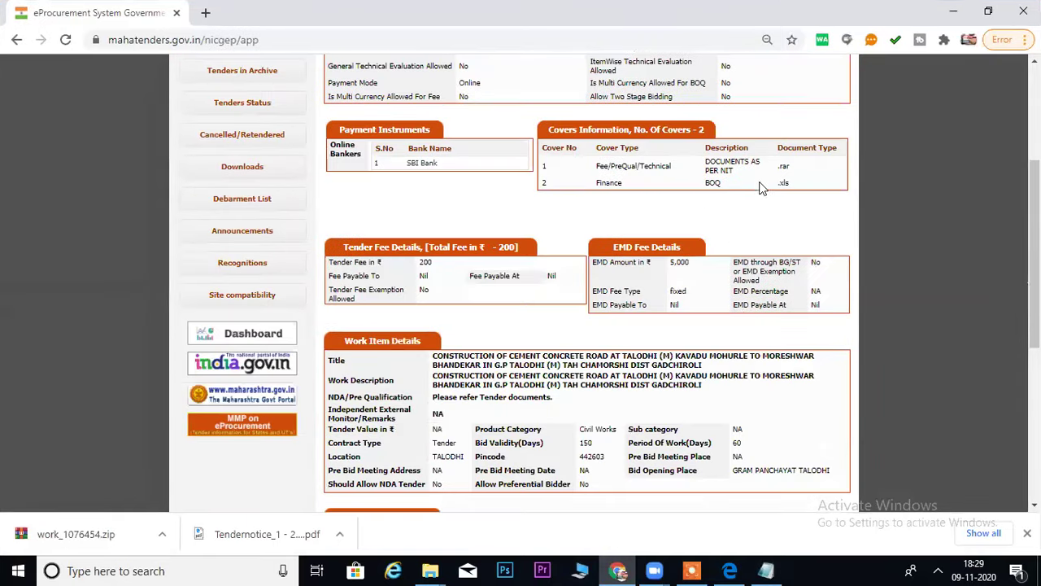
{"action": "left_click_drag", "start_coordinate": [779, 164], "coordinate": [704, 162]}
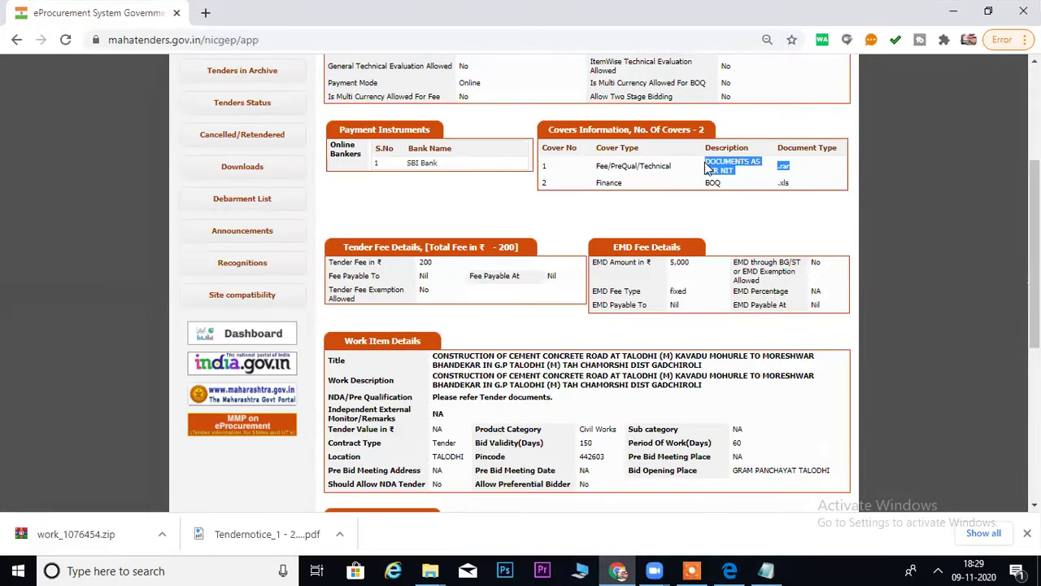
{"action": "left_click", "coordinate": [789, 167]}
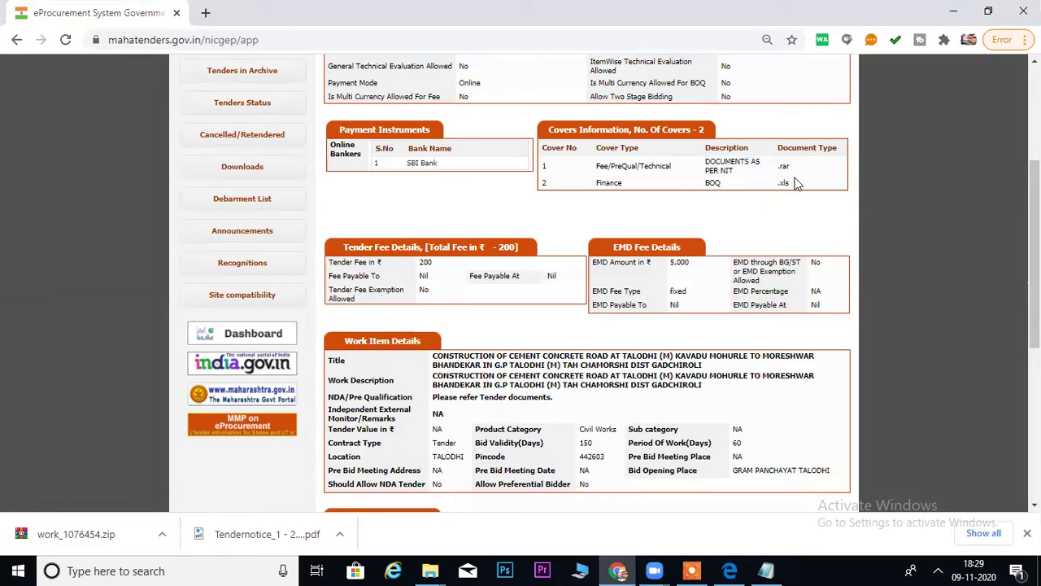
{"action": "left_click_drag", "start_coordinate": [791, 167], "coordinate": [706, 161]}
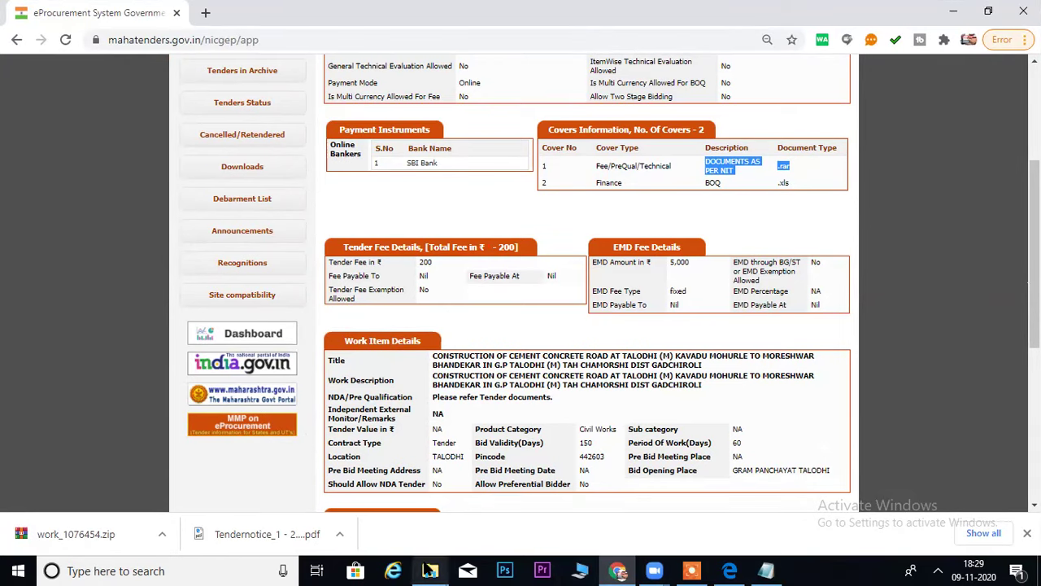
Switch to File Explorer, minimize the RDD GADCHOROLI window and open New Volume (F:) from the downloadnew window.
{"action": "left_click", "coordinate": [431, 570]}
{"action": "left_click", "coordinate": [488, 524]}
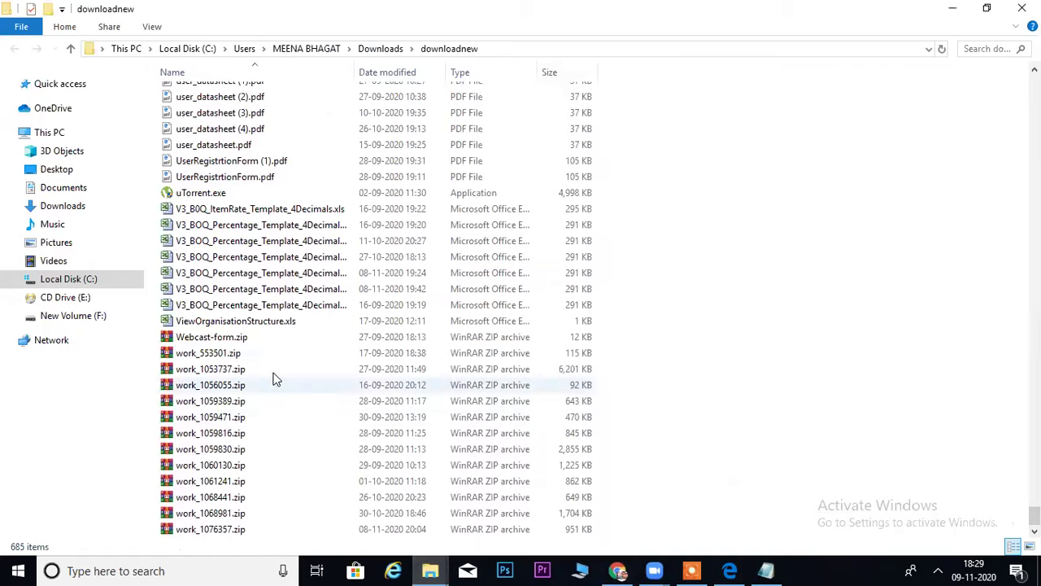
{"action": "left_click", "coordinate": [425, 565]}
{"action": "left_click", "coordinate": [342, 520]}
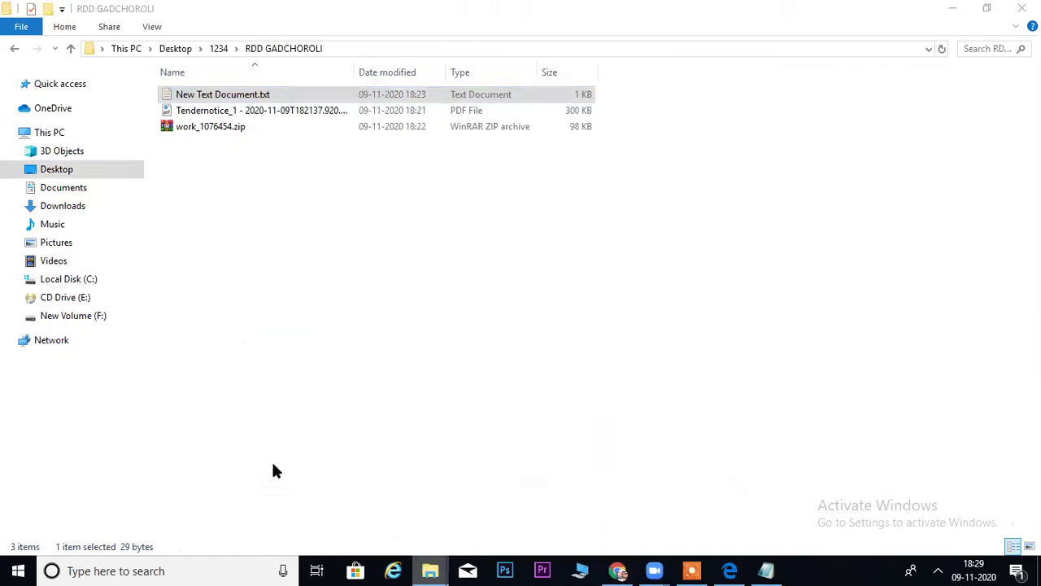
{"action": "left_click", "coordinate": [951, 10]}
{"action": "left_click", "coordinate": [430, 570]}
{"action": "left_click", "coordinate": [502, 534]}
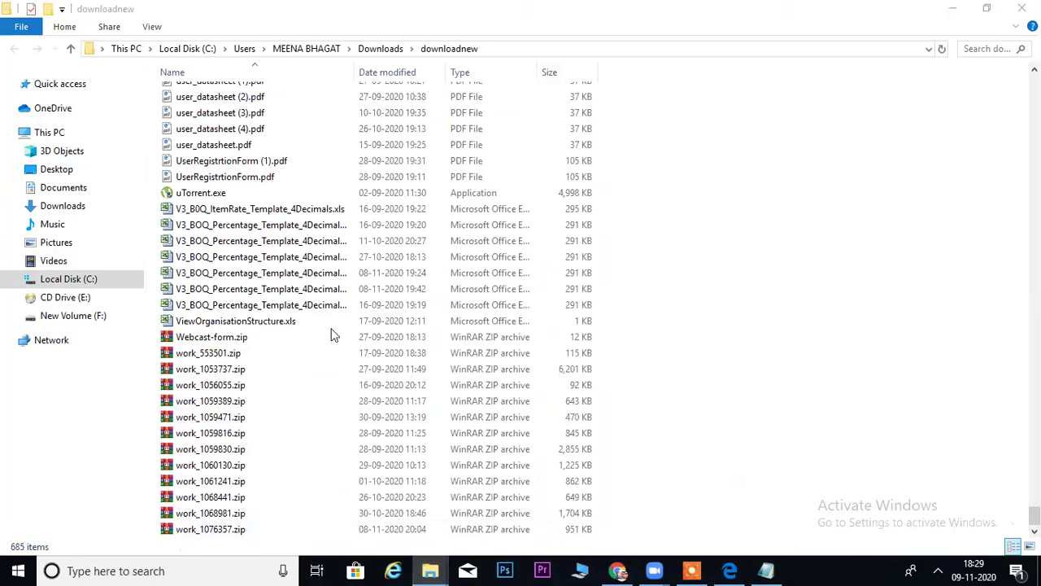
{"action": "left_click", "coordinate": [75, 317]}
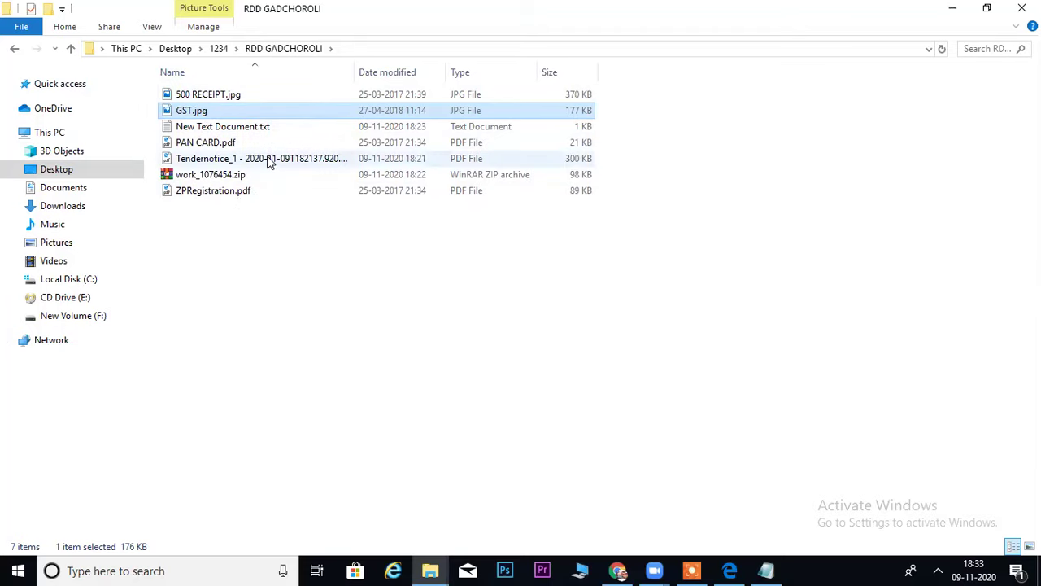
Create a folder named TECHNICAL1 in RDD GADCHOROLI and move 500 RECEIPT.jpg, GST.jpg, PAN CARD.pdf and ZPRegistration.pdf into it.
{"action": "right_click", "coordinate": [214, 232]}
{"action": "mouse_move", "coordinate": [326, 418]}
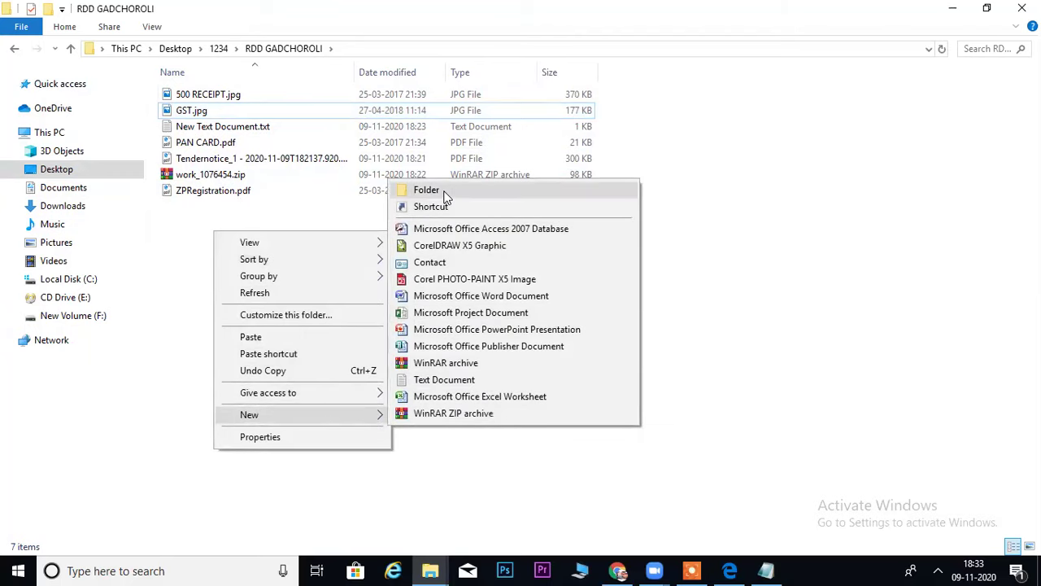
{"action": "left_click", "coordinate": [431, 190]}
{"action": "type", "text": "TECH"}
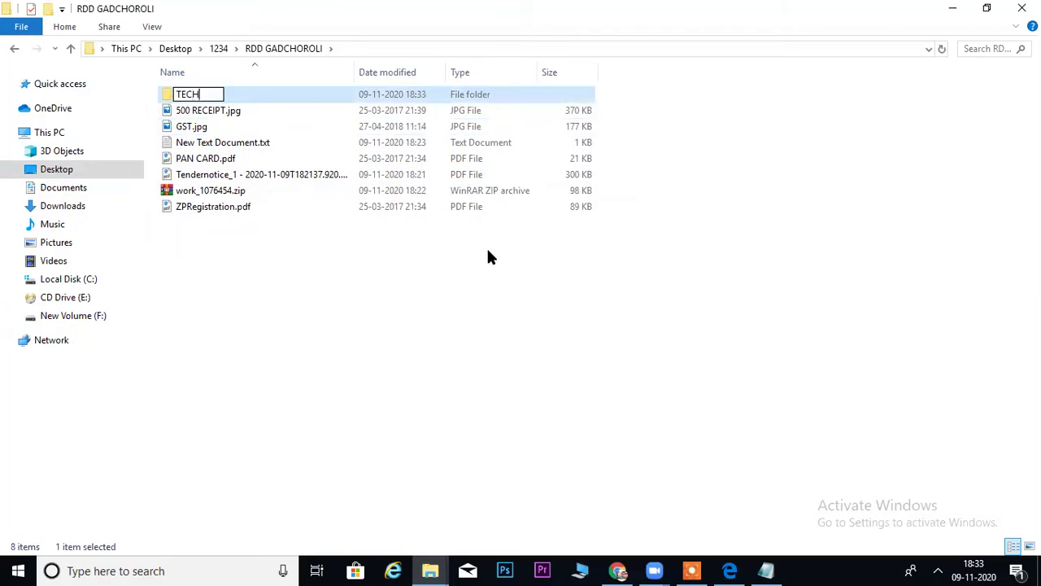
{"action": "type", "text": "NICAL1"}
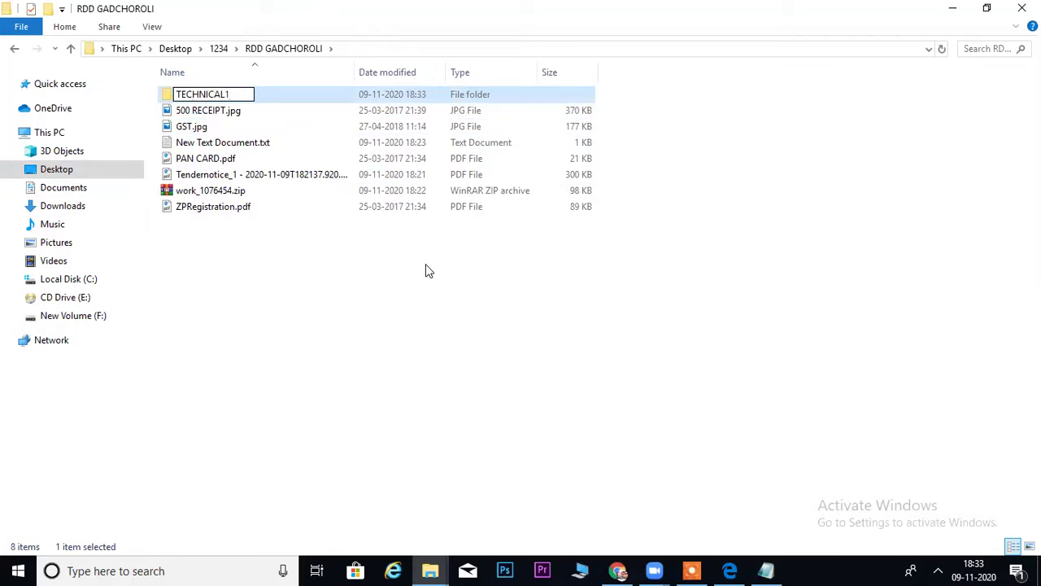
{"action": "left_click", "coordinate": [387, 190]}
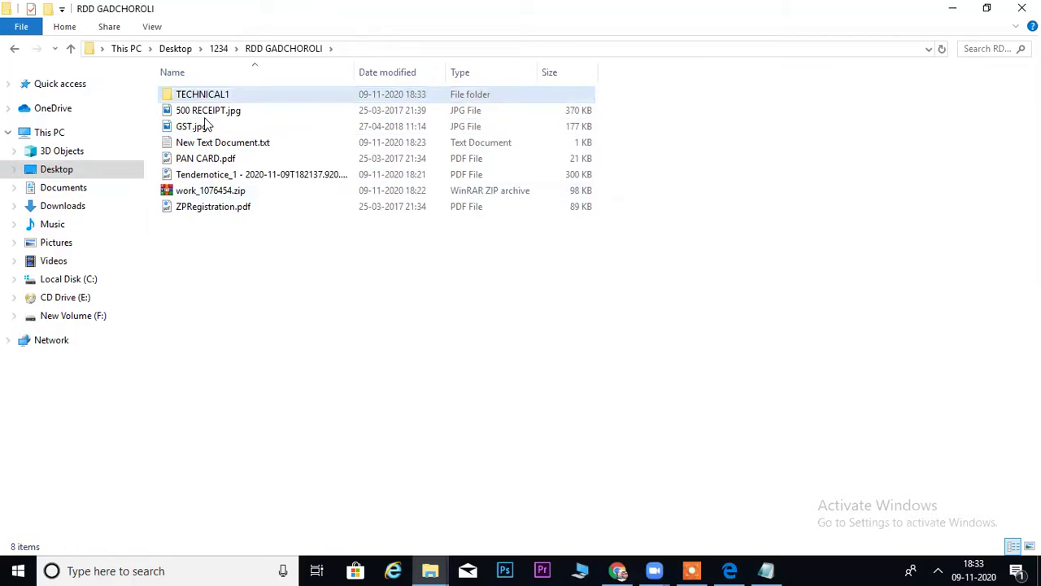
{"action": "mouse_move", "coordinate": [210, 118]}
{"action": "left_mouse_down"}
{"action": "mouse_move", "coordinate": [218, 96]}
{"action": "mouse_move", "coordinate": [205, 95]}
{"action": "mouse_move", "coordinate": [226, 112]}
{"action": "mouse_move", "coordinate": [206, 98]}
{"action": "left_mouse_up"}
{"action": "left_click_drag", "start_coordinate": [197, 163], "coordinate": [217, 95]}
Compress the TECHNICAL1 folder into a WinRAR archive named TECHNICAL1.rar and select the archive.
{"action": "left_click", "coordinate": [194, 95]}
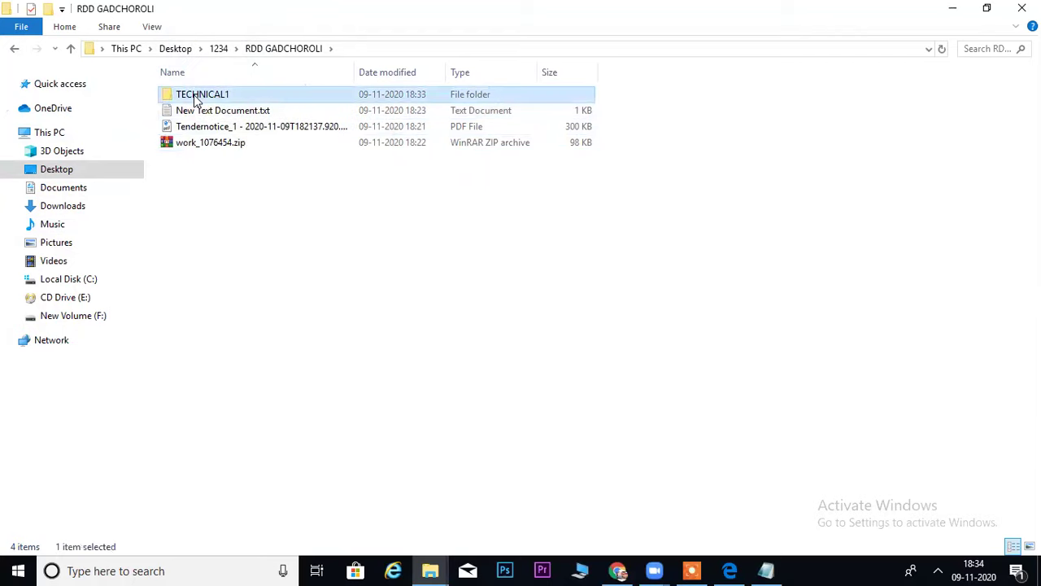
{"action": "right_click", "coordinate": [193, 94]}
{"action": "left_click", "coordinate": [269, 316]}
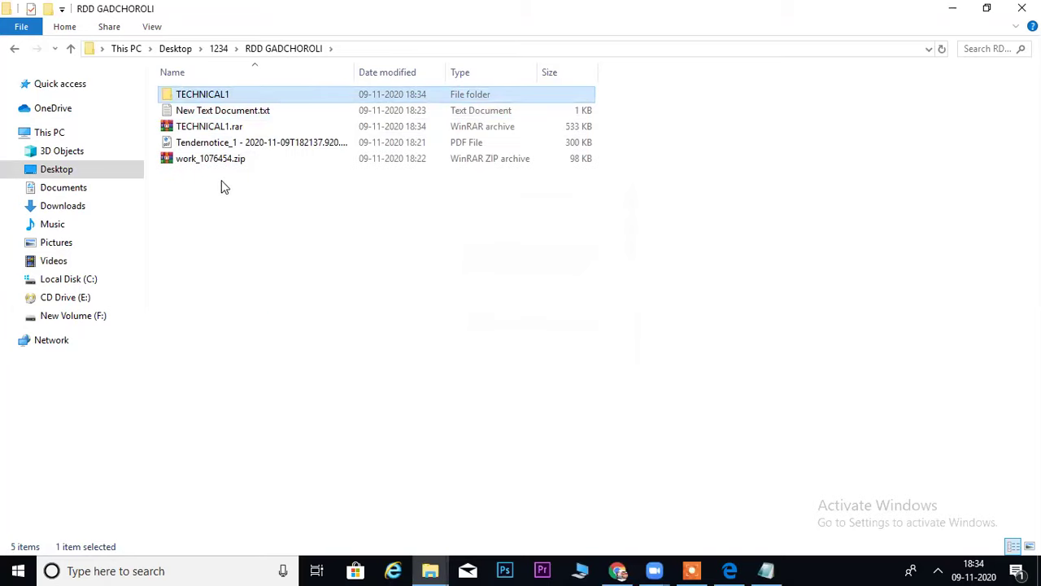
{"action": "left_click", "coordinate": [222, 128]}
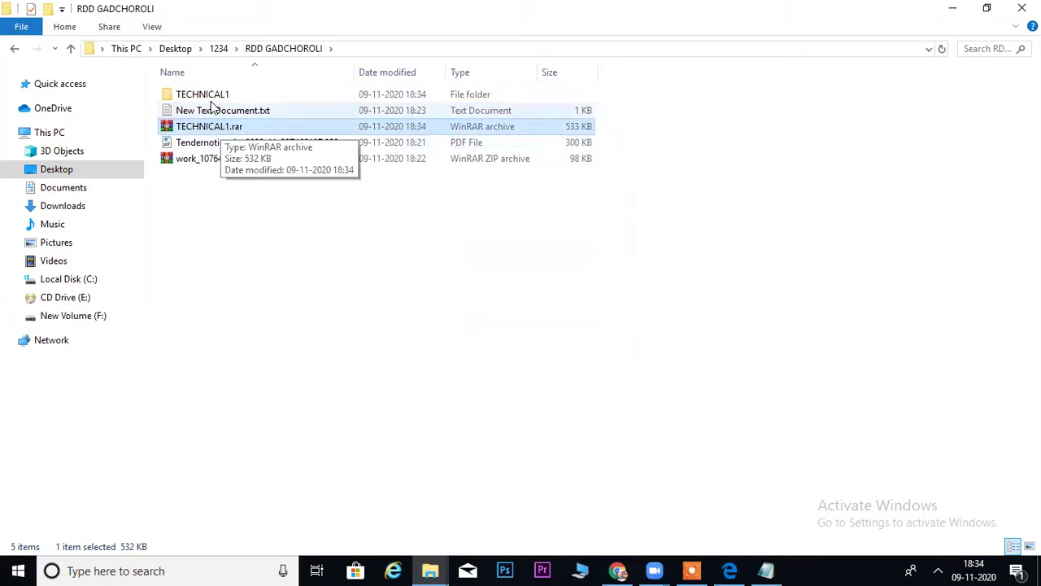
Review the compression options for the TECHNICAL1 folder and examine the documents stored inside it.
{"action": "right_click", "coordinate": [210, 95]}
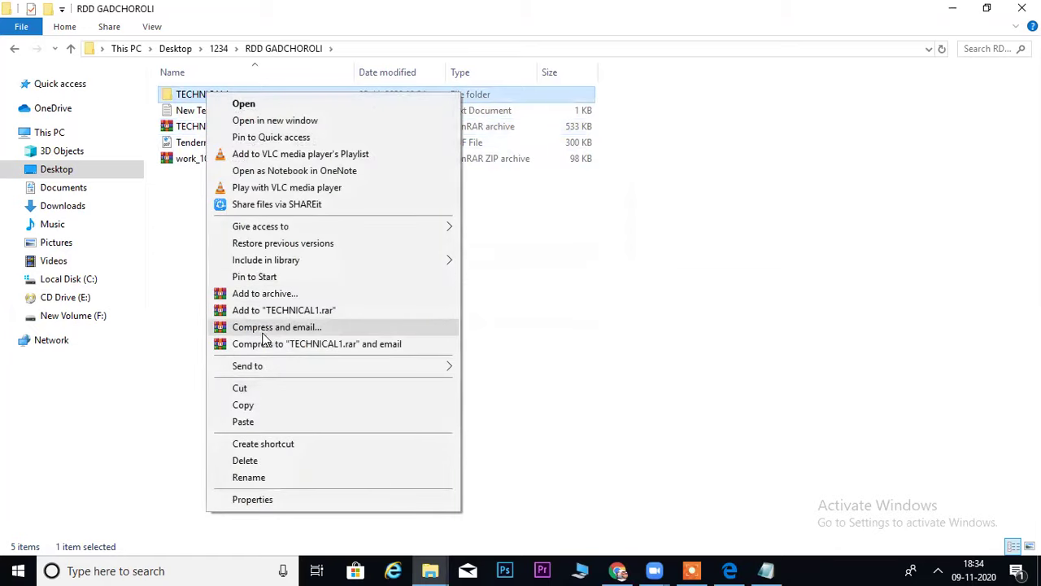
{"action": "left_click", "coordinate": [500, 232]}
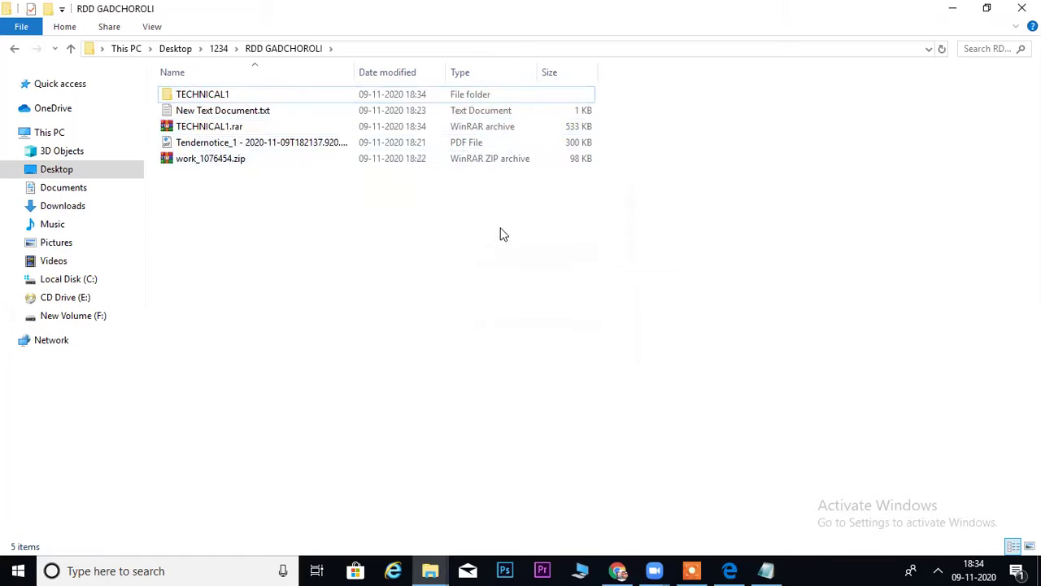
{"action": "left_click", "coordinate": [235, 133]}
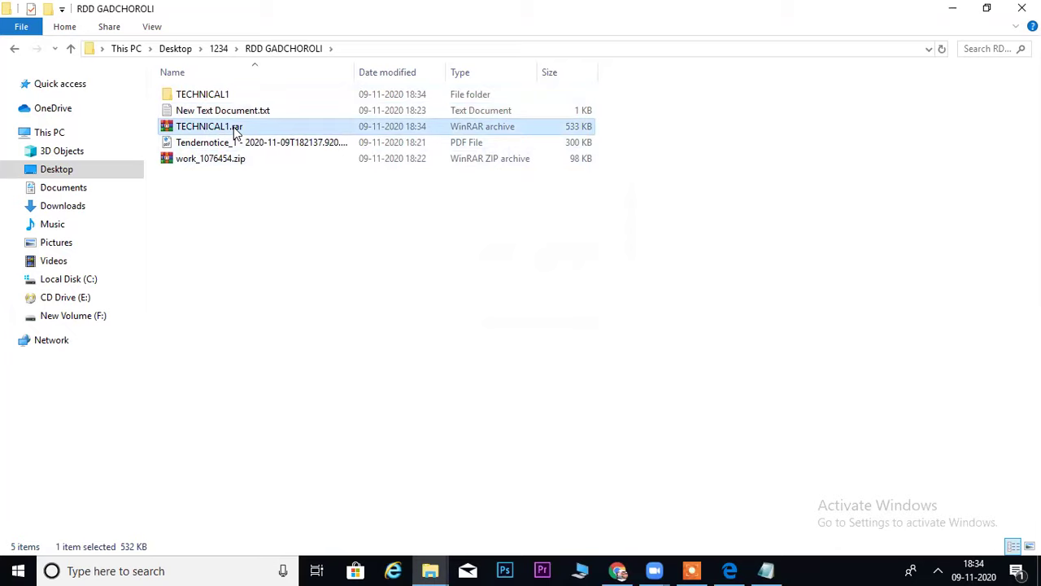
{"action": "left_click", "coordinate": [211, 97]}
{"action": "double_click", "coordinate": [211, 97]}
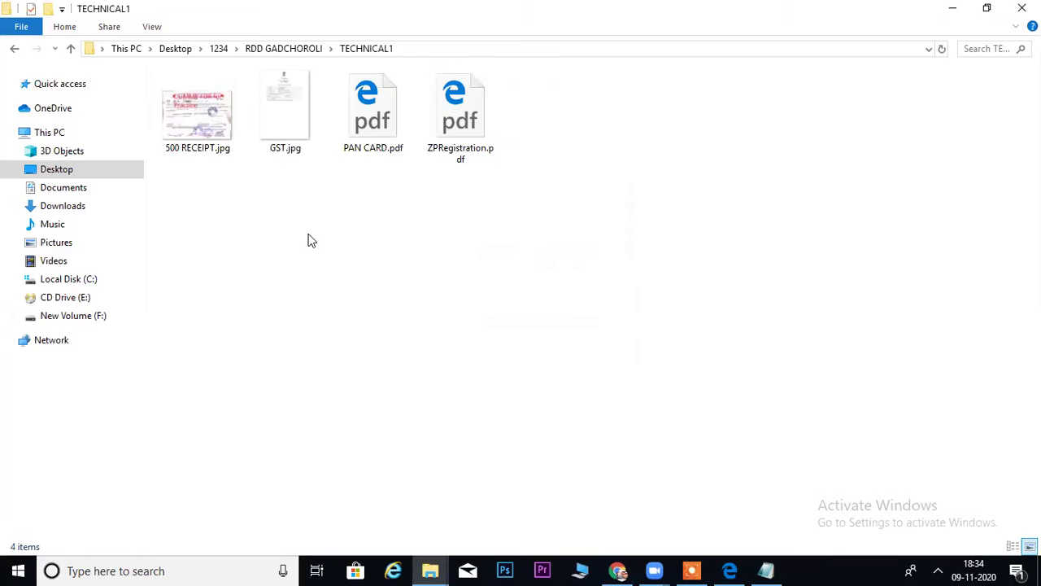
{"action": "left_click", "coordinate": [288, 48]}
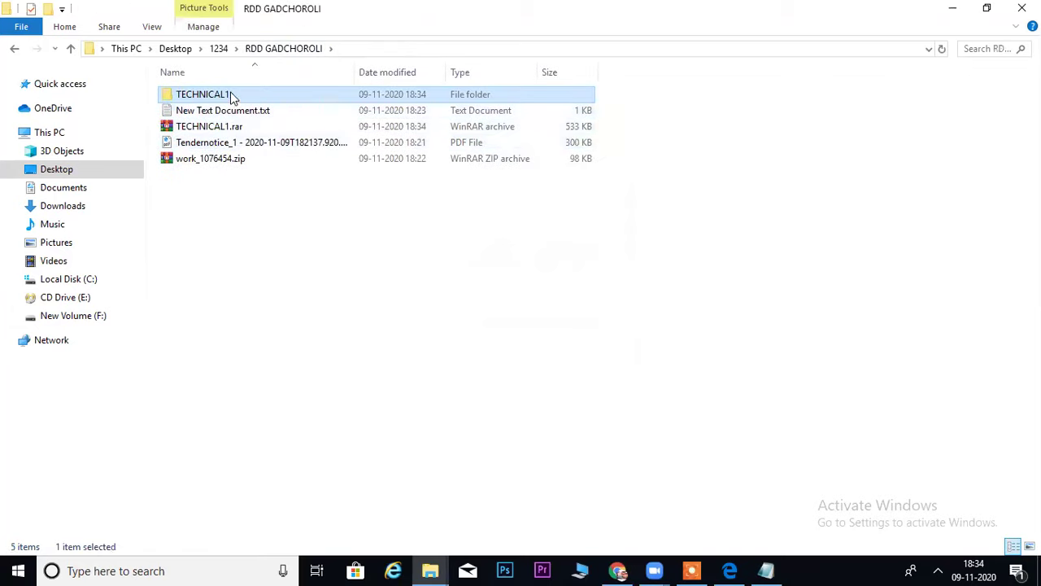
{"action": "double_click", "coordinate": [232, 98]}
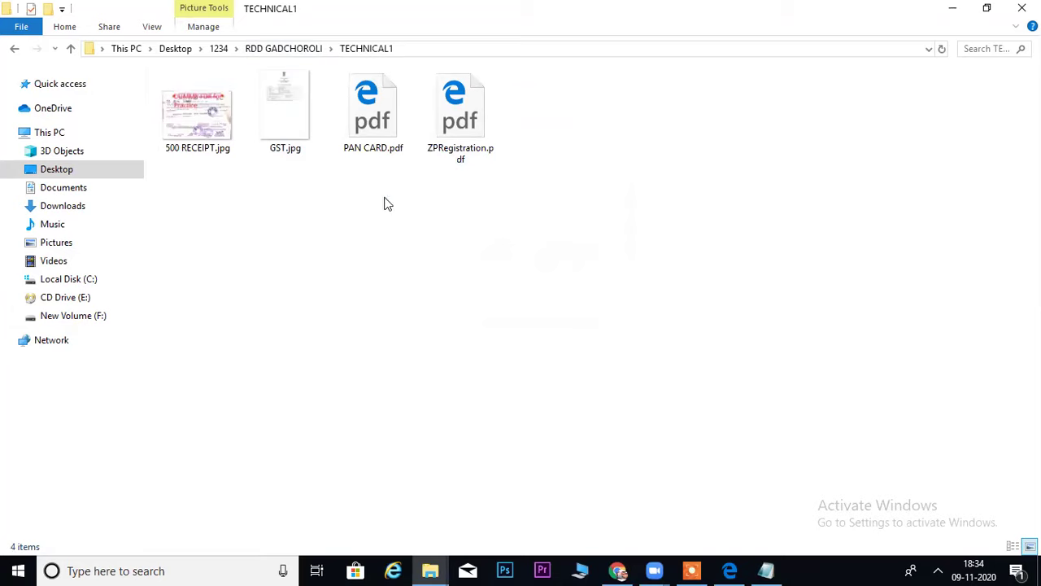
Open ZPRegistration.pdf from the TECHNICAL1 folder in PDF Converter Professional.
{"action": "right_click", "coordinate": [459, 131]}
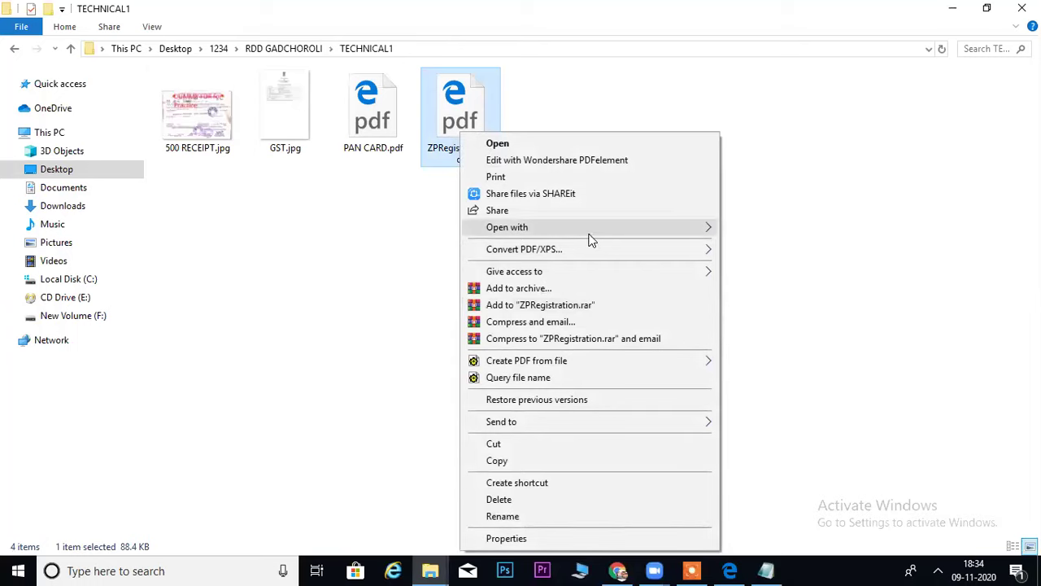
{"action": "mouse_move", "coordinate": [591, 238]}
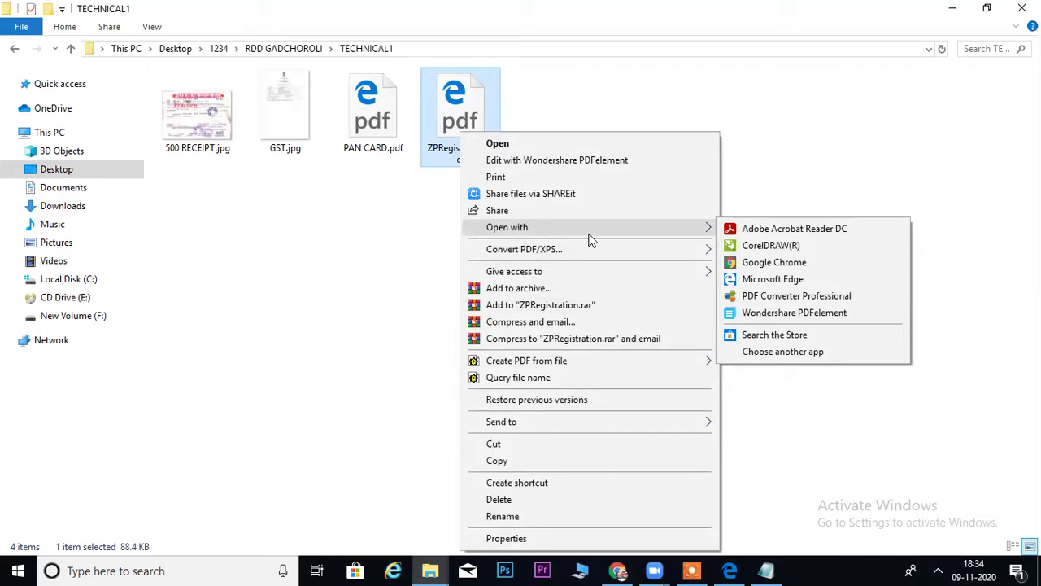
{"action": "left_click", "coordinate": [777, 297]}
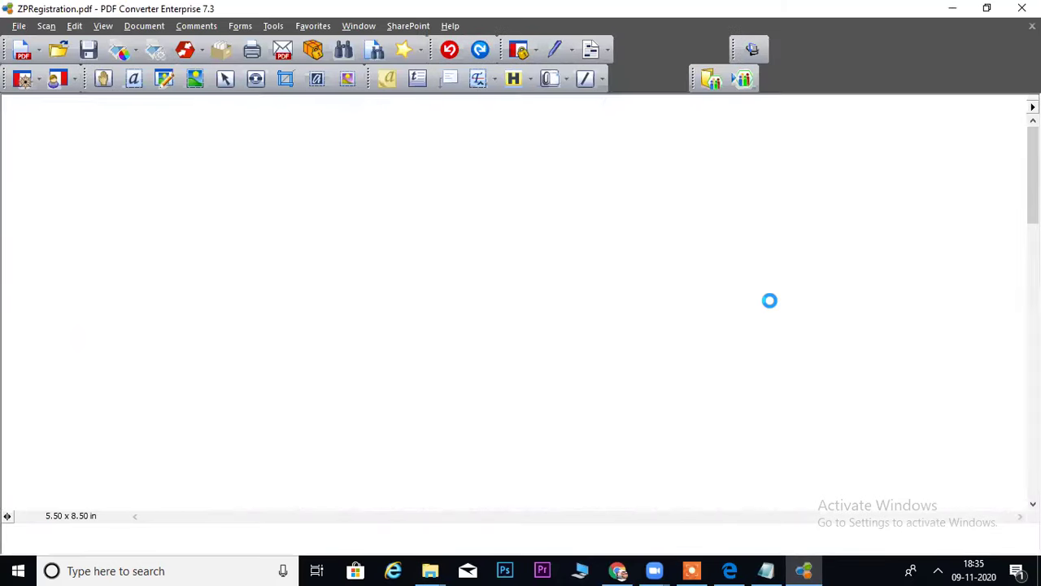
{"action": "scroll", "coordinate": [738, 274], "scroll_direction": "down", "scroll_amount": 10}
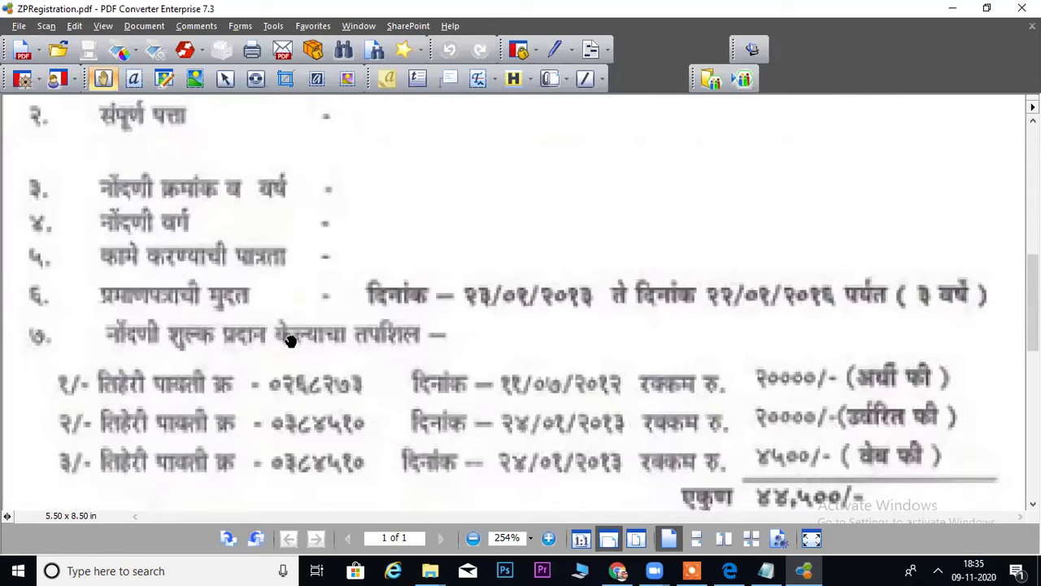
Start inserting pages into the document, browsing to 1234 > RDD GADCHOROLI > TECHNICAL1 with the file filter set to All Files.
{"action": "left_click", "coordinate": [144, 25]}
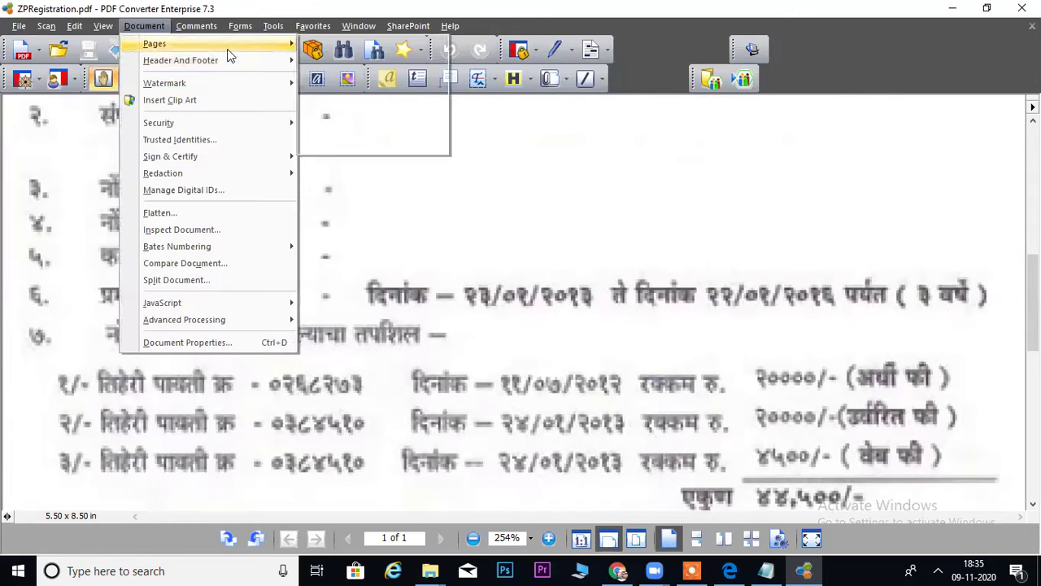
{"action": "mouse_move", "coordinate": [230, 44]}
{"action": "left_click", "coordinate": [341, 62]}
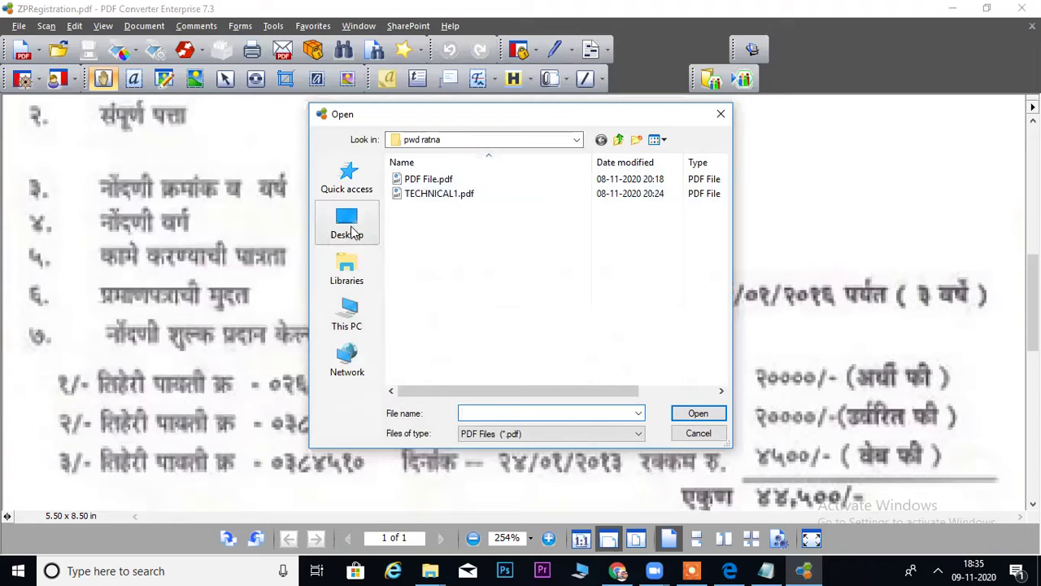
{"action": "left_click", "coordinate": [626, 143]}
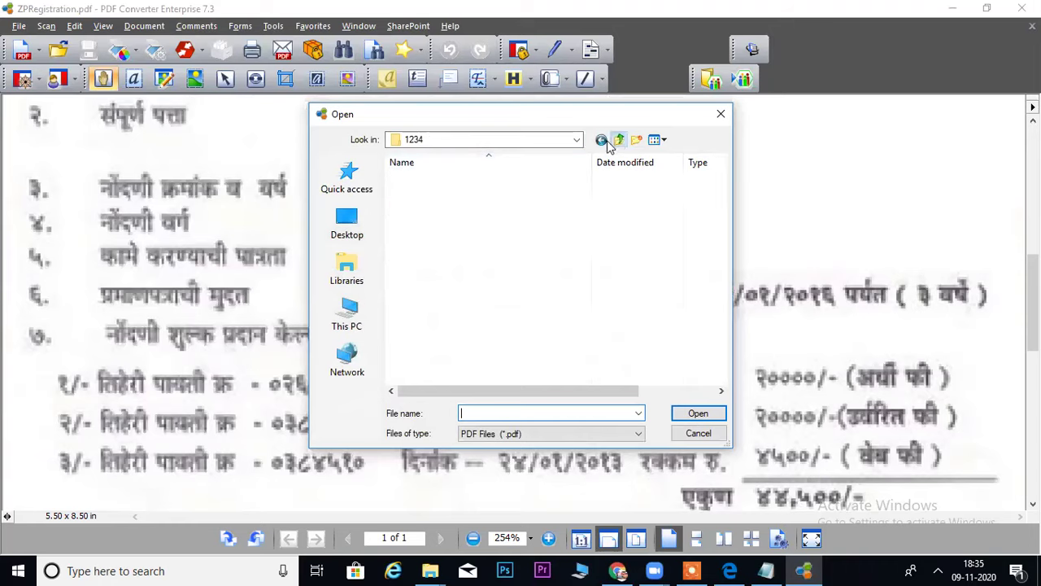
{"action": "left_click", "coordinate": [466, 183]}
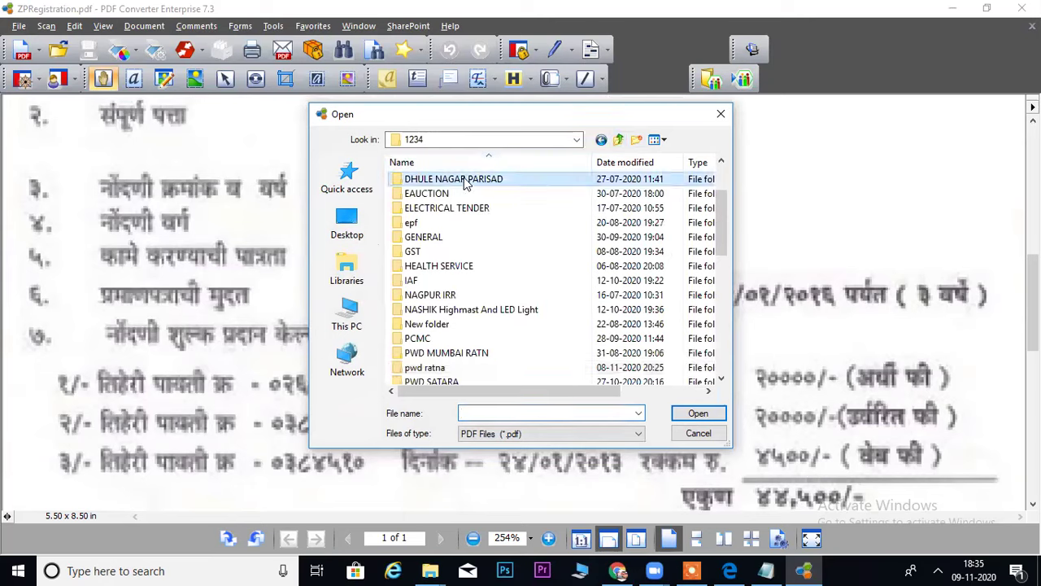
{"action": "key", "text": "r"}
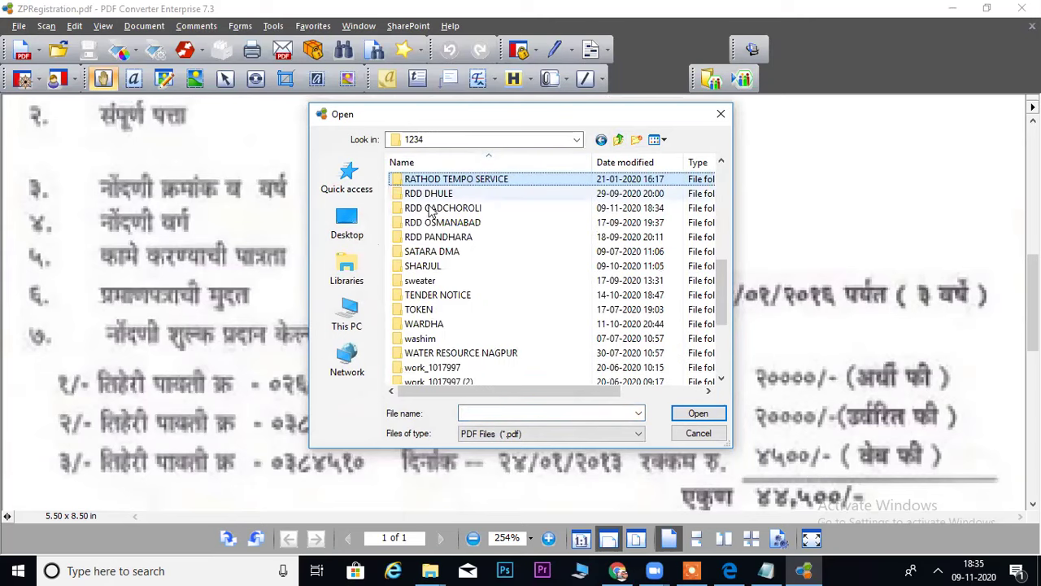
{"action": "double_click", "coordinate": [447, 210]}
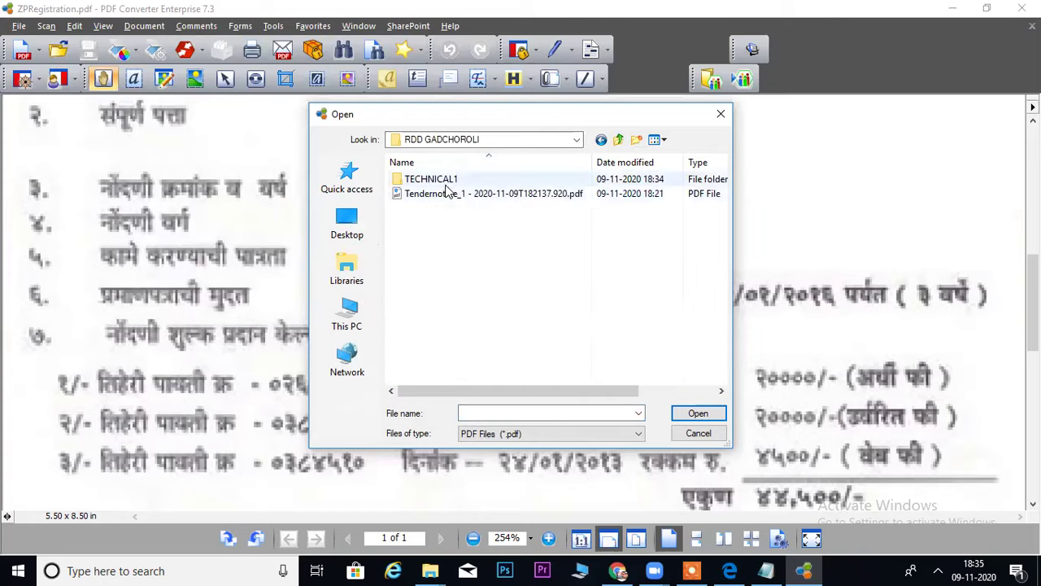
{"action": "double_click", "coordinate": [434, 178]}
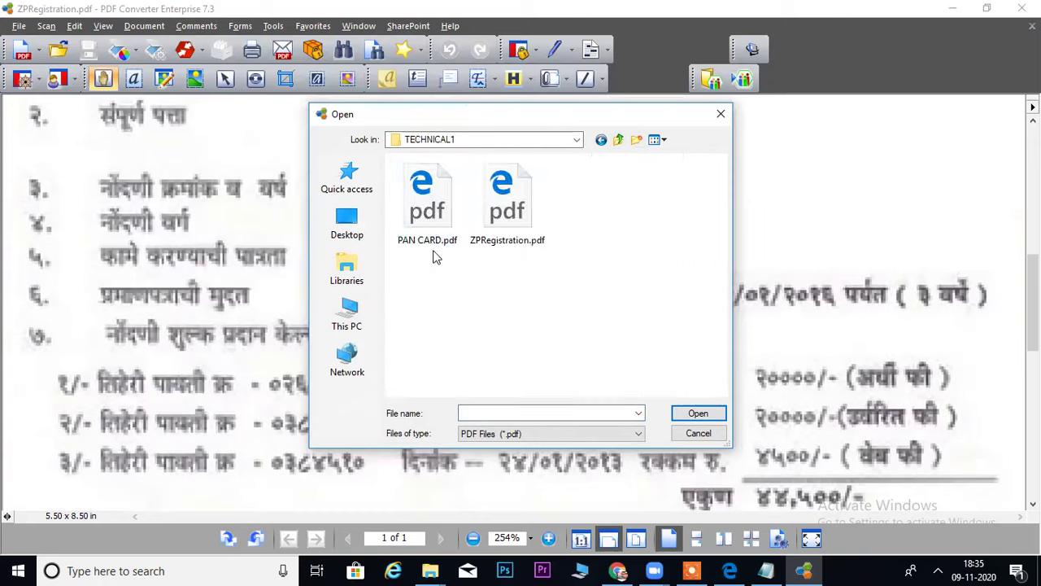
{"action": "left_click", "coordinate": [500, 431]}
{"action": "left_click", "coordinate": [497, 420]}
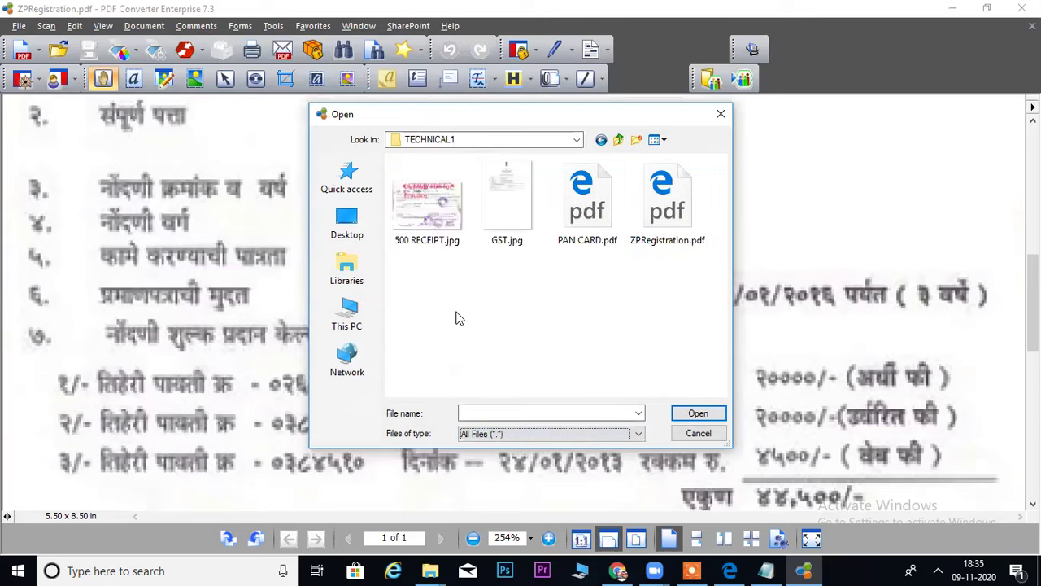
Insert all pages of 500 RECEIPT.jpg, GST.jpg and PAN CARD.pdf after the current page.
{"action": "left_click", "coordinate": [654, 218]}
{"action": "left_click_drag", "start_coordinate": [415, 268], "coordinate": [602, 179]}
{"action": "left_click", "coordinate": [700, 415]}
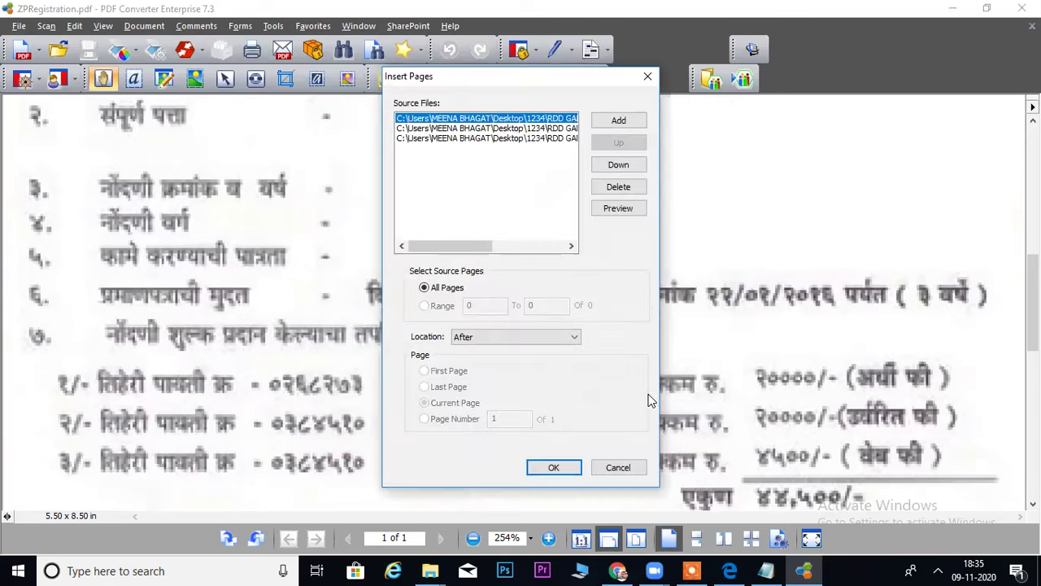
{"action": "left_click", "coordinate": [550, 471]}
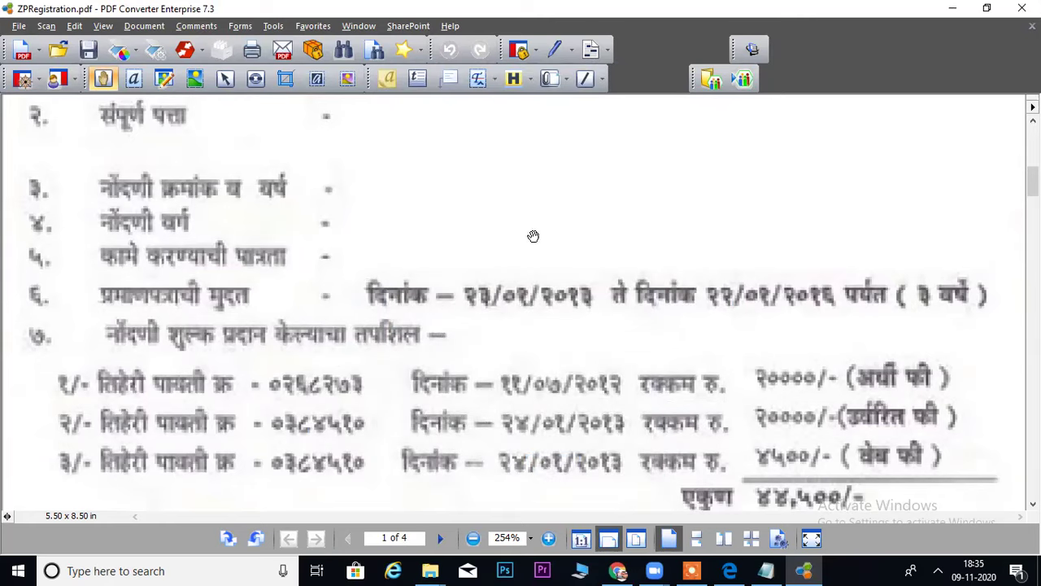
Show the combined document in Document Assembly view at 12.5% zoom.
{"action": "left_click", "coordinate": [103, 26]}
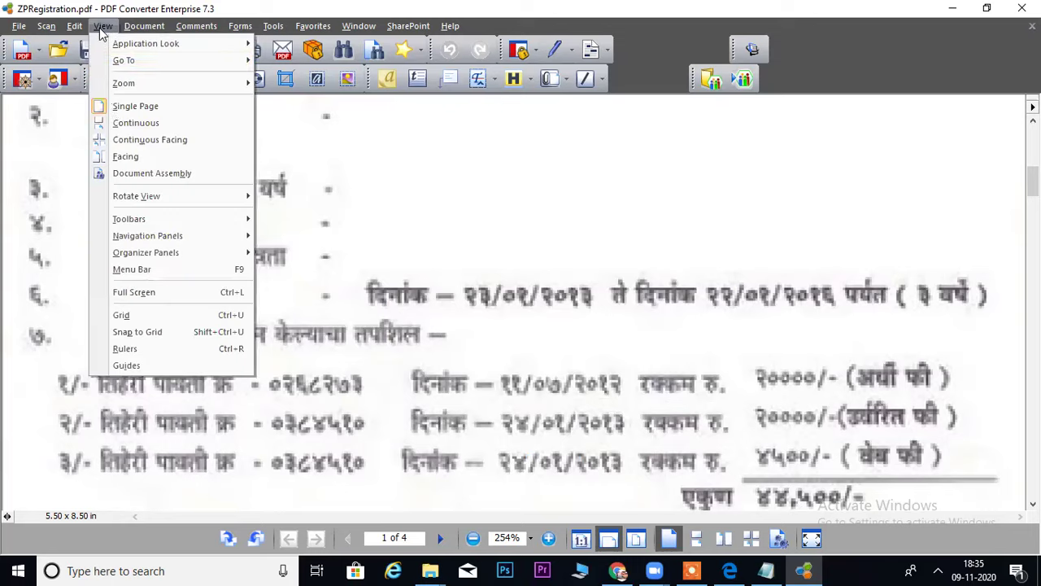
{"action": "left_click", "coordinate": [144, 174]}
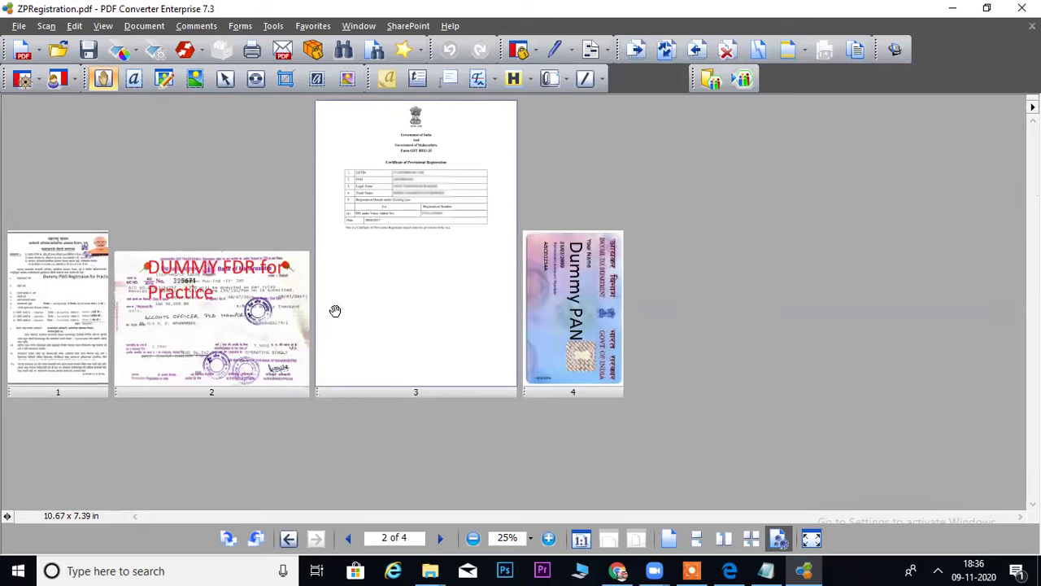
{"action": "left_click", "coordinate": [155, 28]}
{"action": "mouse_move", "coordinate": [189, 43]}
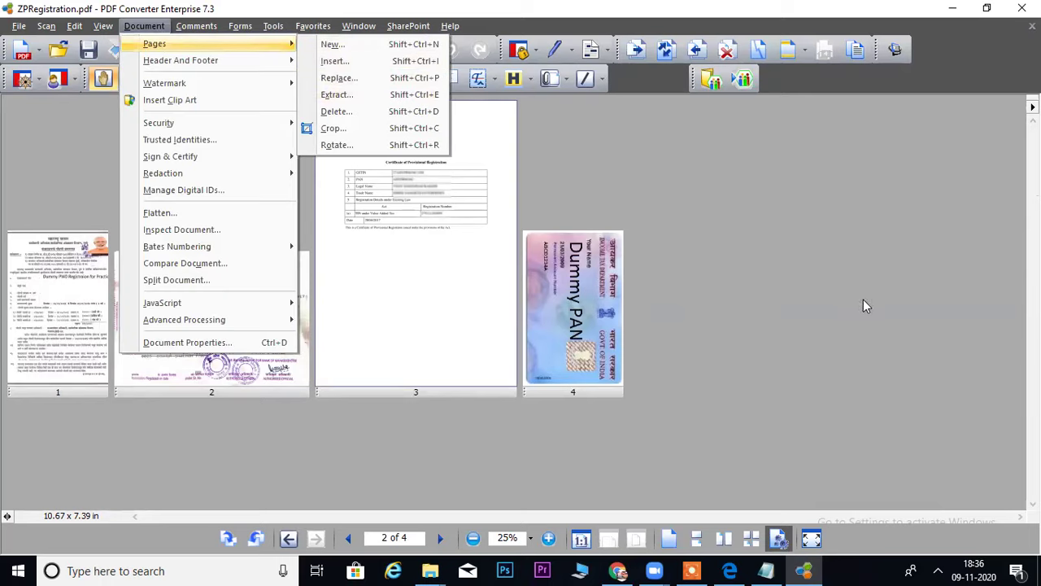
{"action": "key", "text": "Escape"}
{"action": "key", "text": "Escape"}
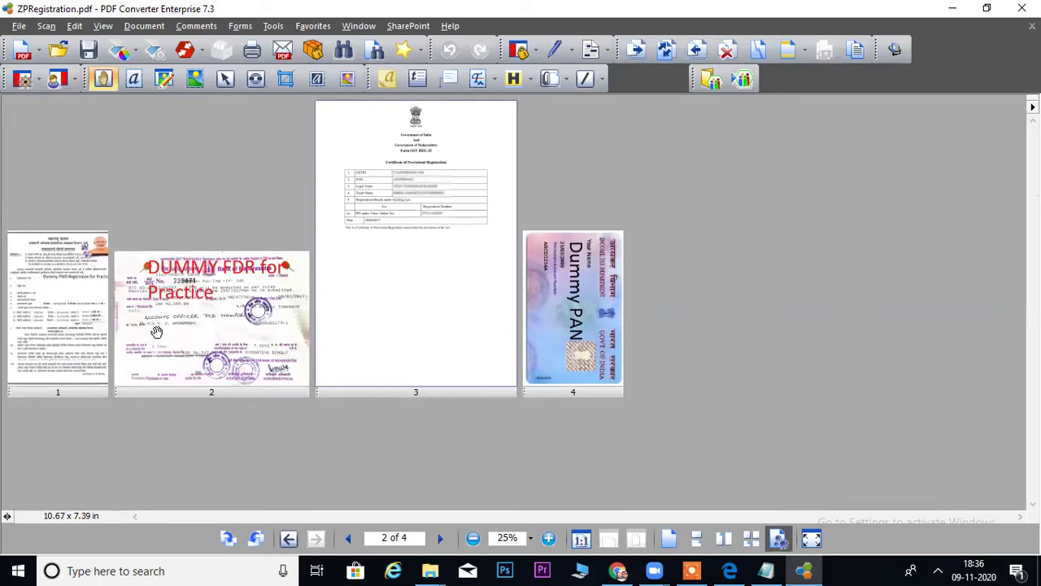
{"action": "key", "text": "ctrl+minus"}
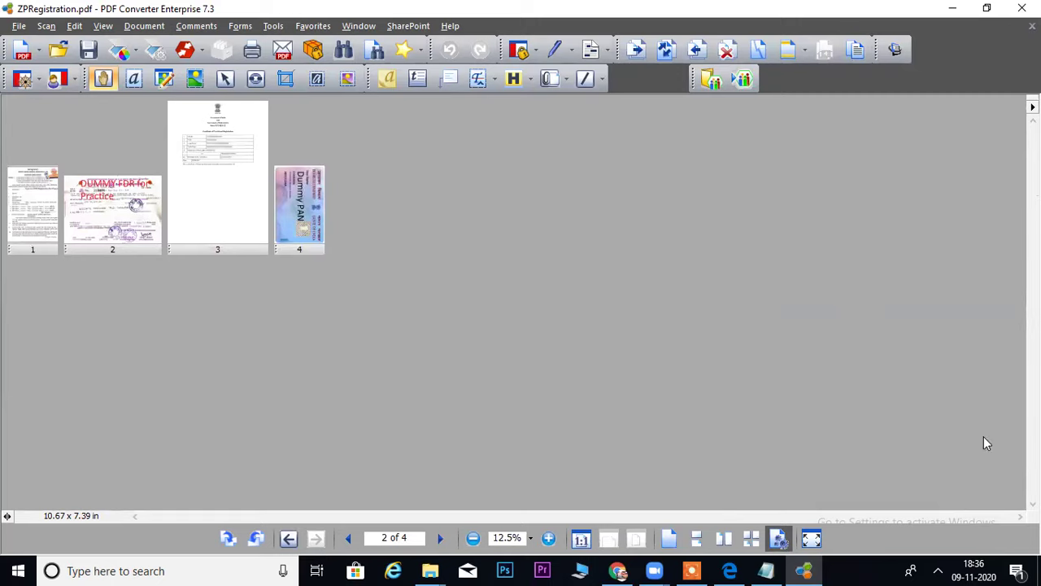
Review the page editing options available for the GST certificate on page 3.
{"action": "left_click", "coordinate": [207, 203]}
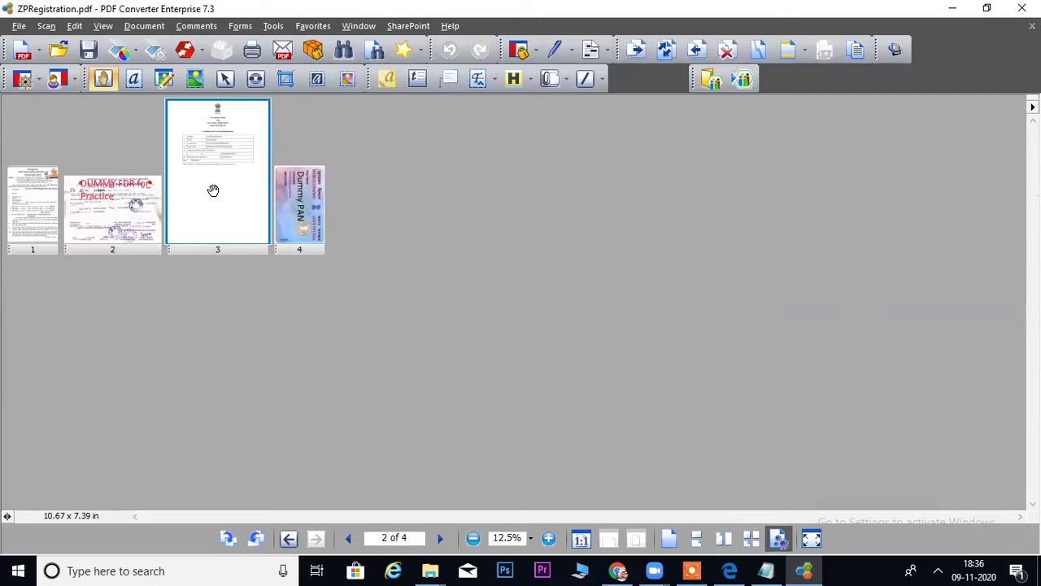
{"action": "right_click", "coordinate": [213, 190]}
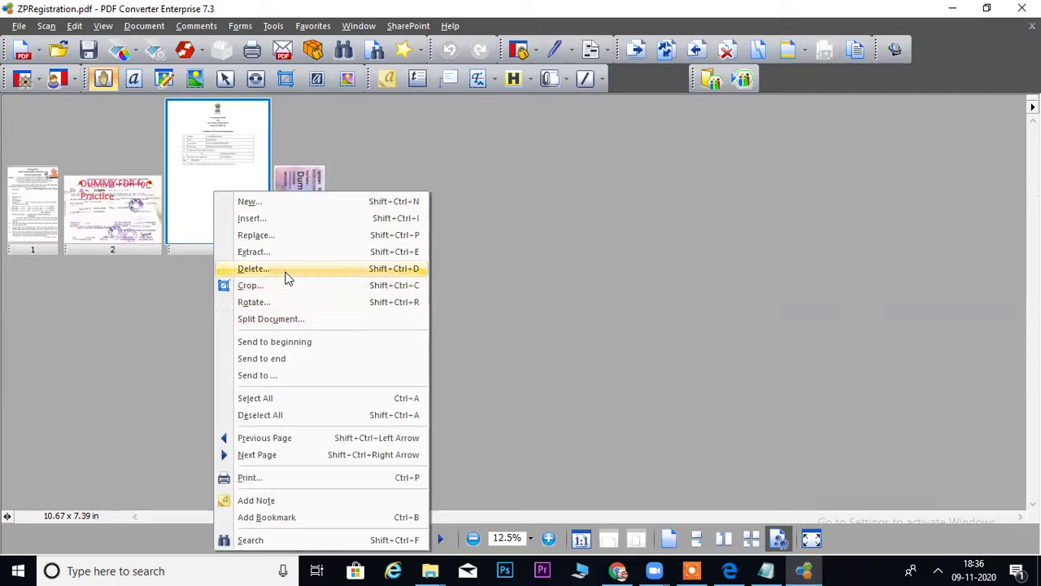
{"action": "left_click", "coordinate": [496, 247]}
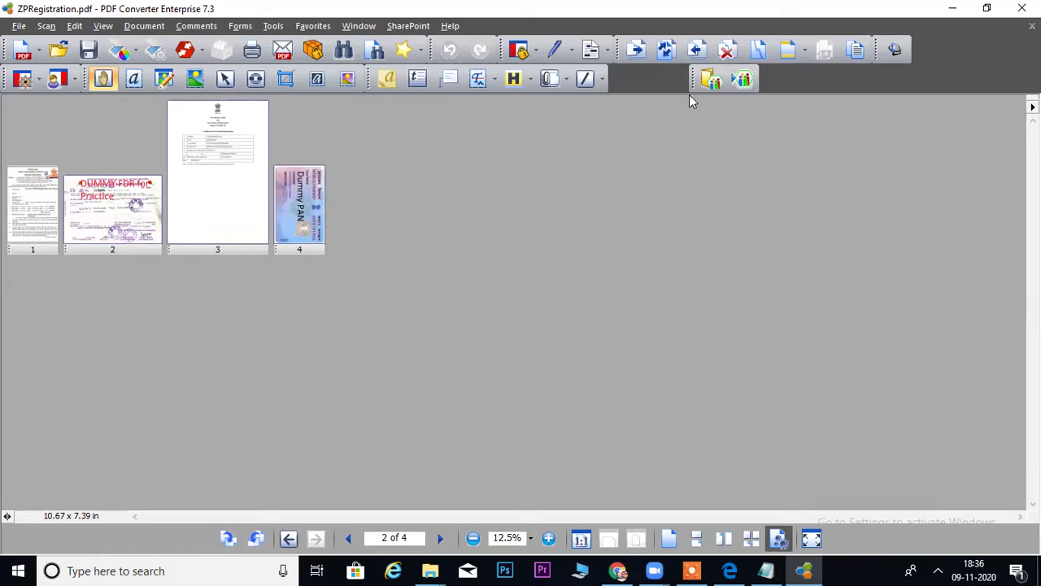
Save the combined document as a PDF named TECHNICAL1 in the TECHNICAL1 folder and close the PDF editor.
{"action": "left_click", "coordinate": [18, 26]}
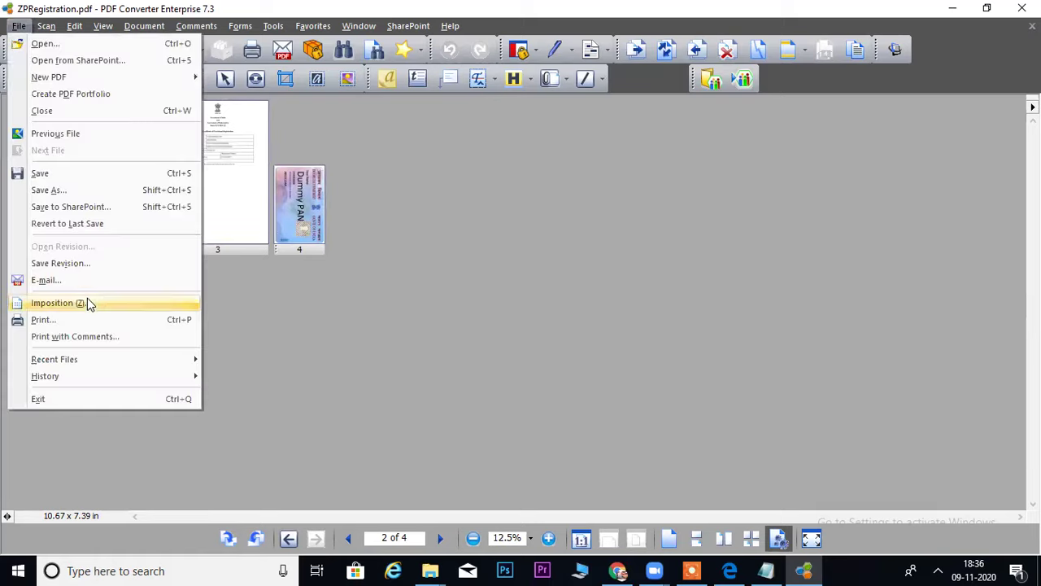
{"action": "left_click", "coordinate": [727, 381]}
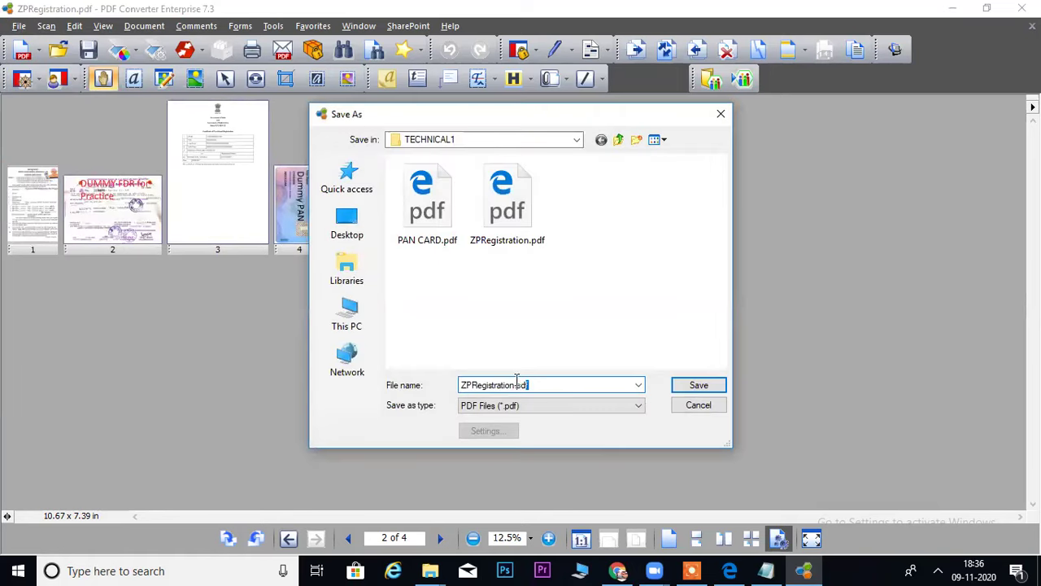
{"action": "type", "text": "TECHNICAL1"}
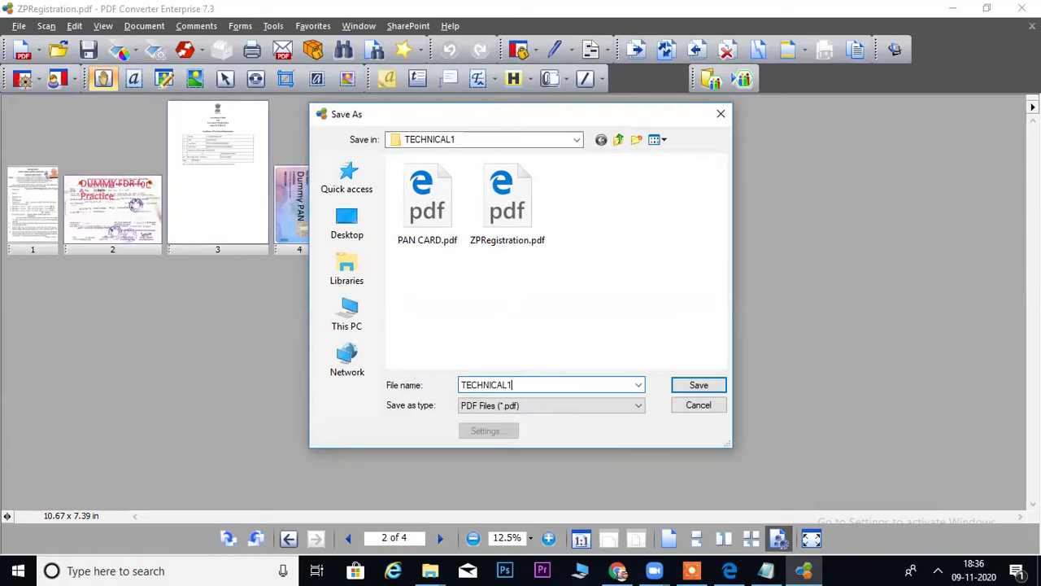
{"action": "key", "text": "Return"}
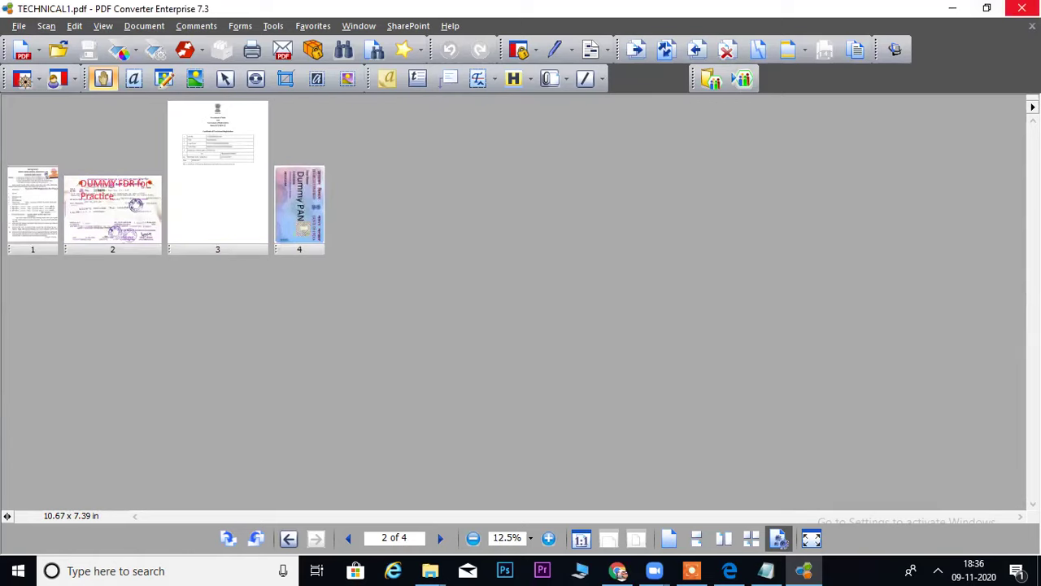
{"action": "left_click", "coordinate": [1022, 7]}
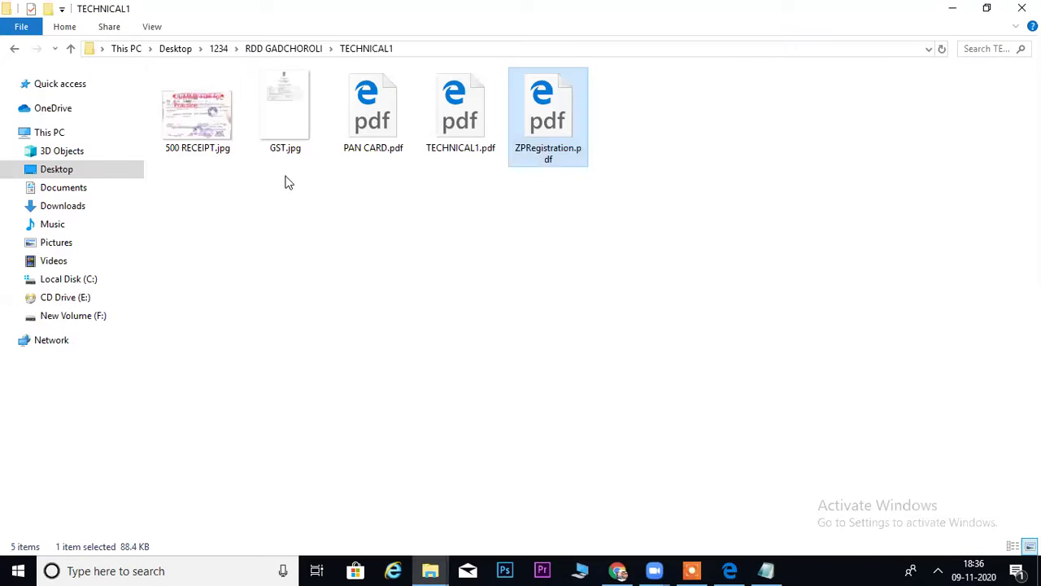
Check the size of TECHNICAL1.pdf, compress it into TECHNICAL1.rar in the same folder and select the archive.
{"action": "left_click", "coordinate": [471, 148]}
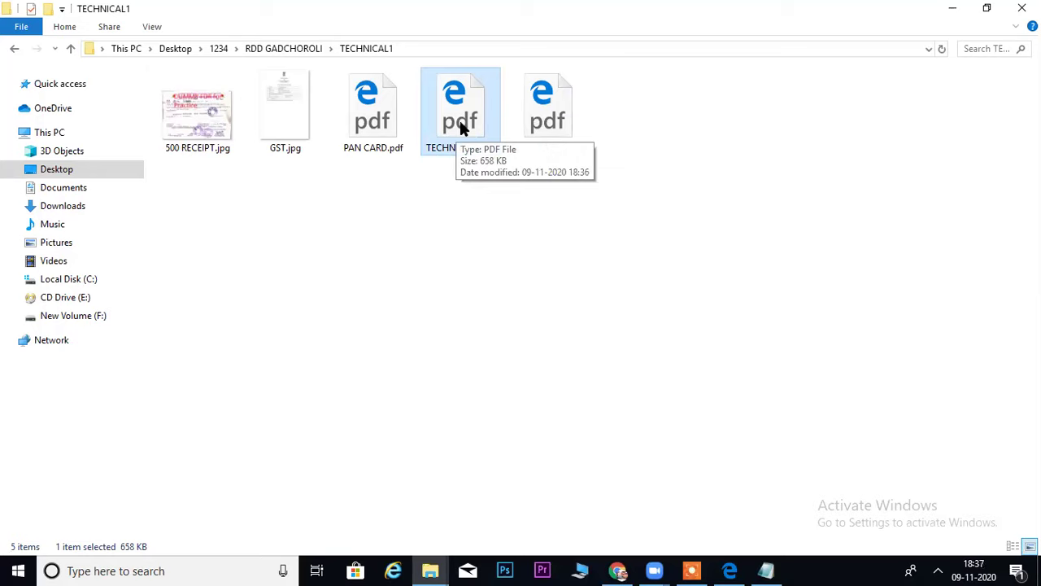
{"action": "left_click", "coordinate": [398, 262]}
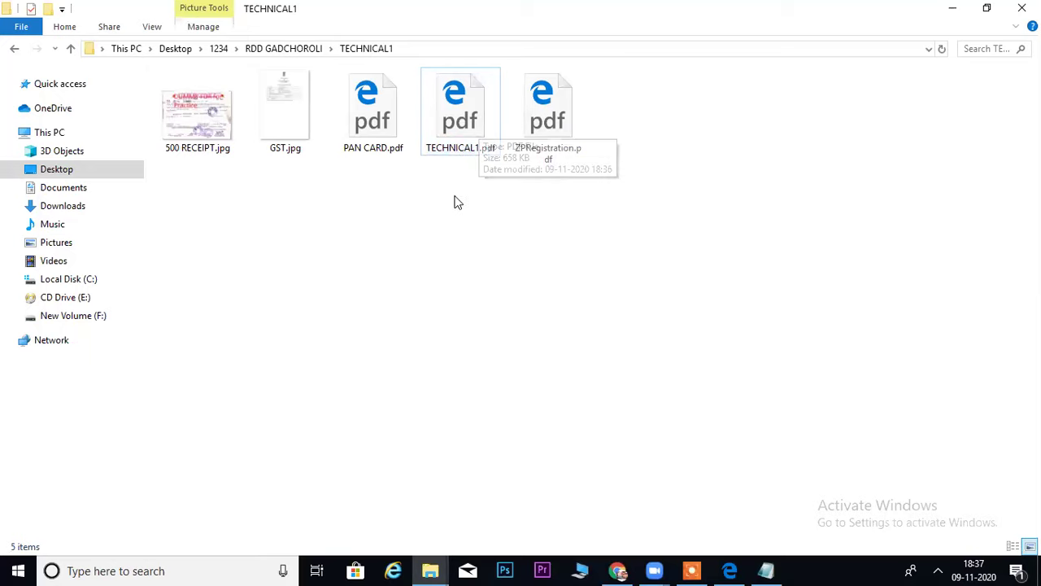
{"action": "left_click", "coordinate": [452, 131]}
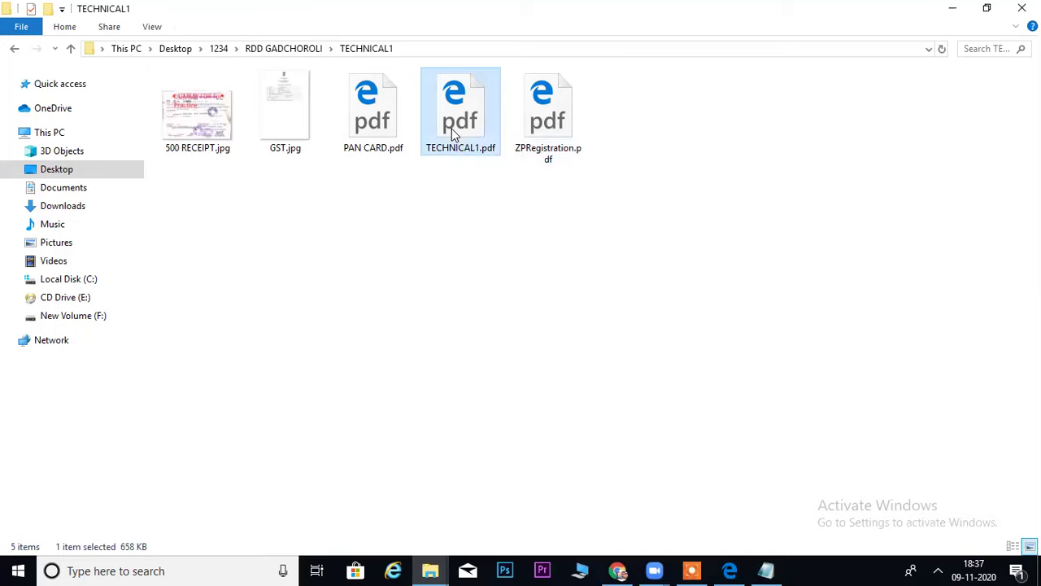
{"action": "right_click", "coordinate": [452, 119]}
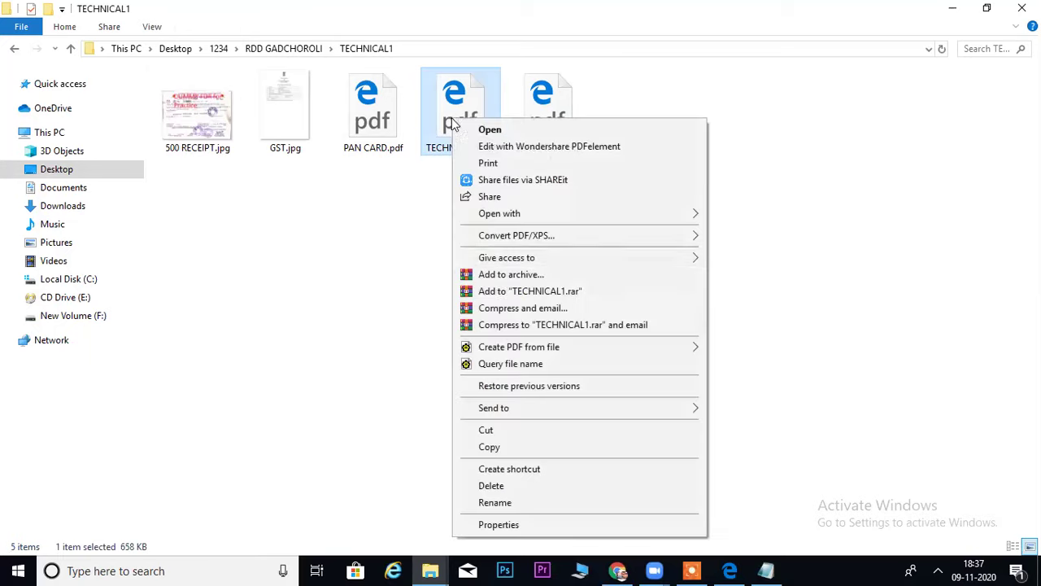
{"action": "left_click", "coordinate": [549, 294]}
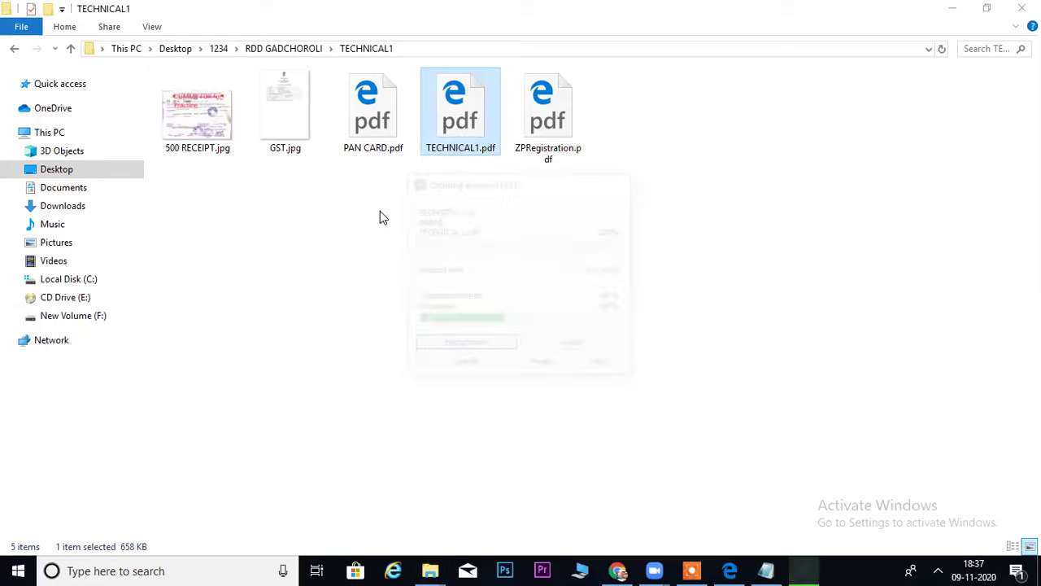
{"action": "left_click", "coordinate": [560, 136]}
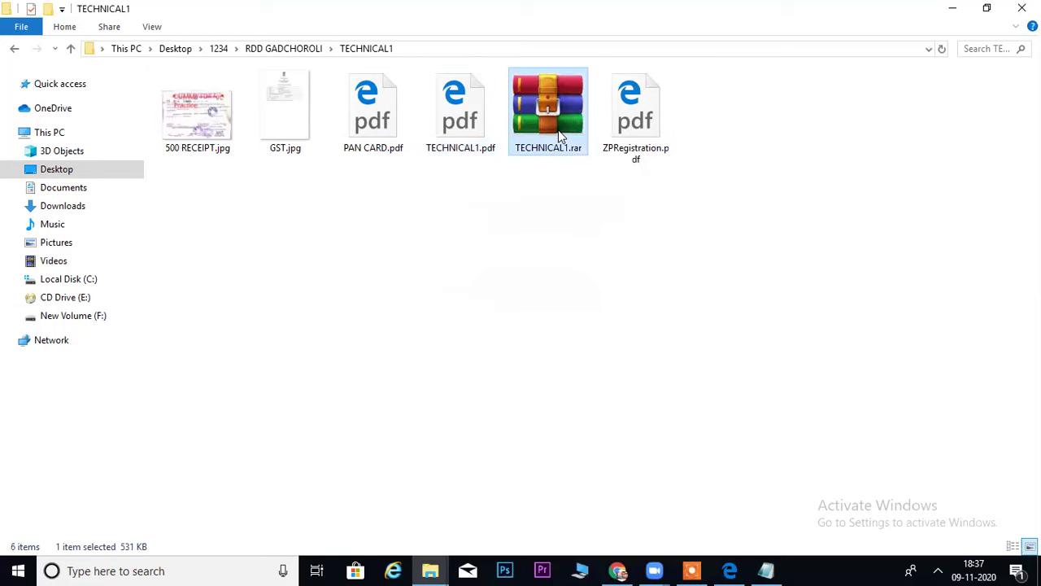
Switch to Chrome to check the document type required for the Fee/PreQual/Technical cover, and return to File Explorer.
{"action": "left_click", "coordinate": [618, 571]}
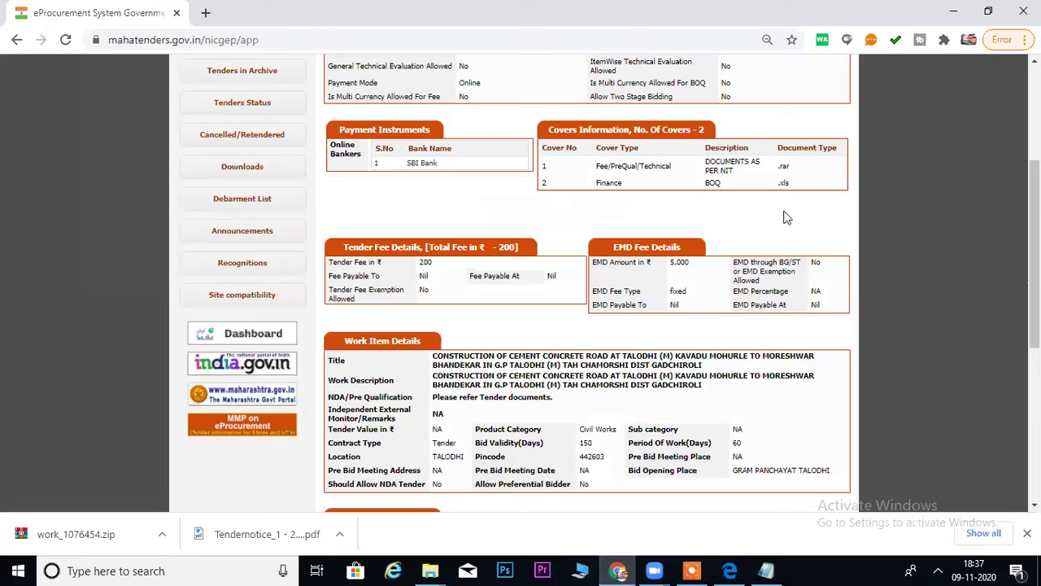
{"action": "left_click_drag", "start_coordinate": [777, 166], "coordinate": [804, 166]}
{"action": "left_click", "coordinate": [429, 570]}
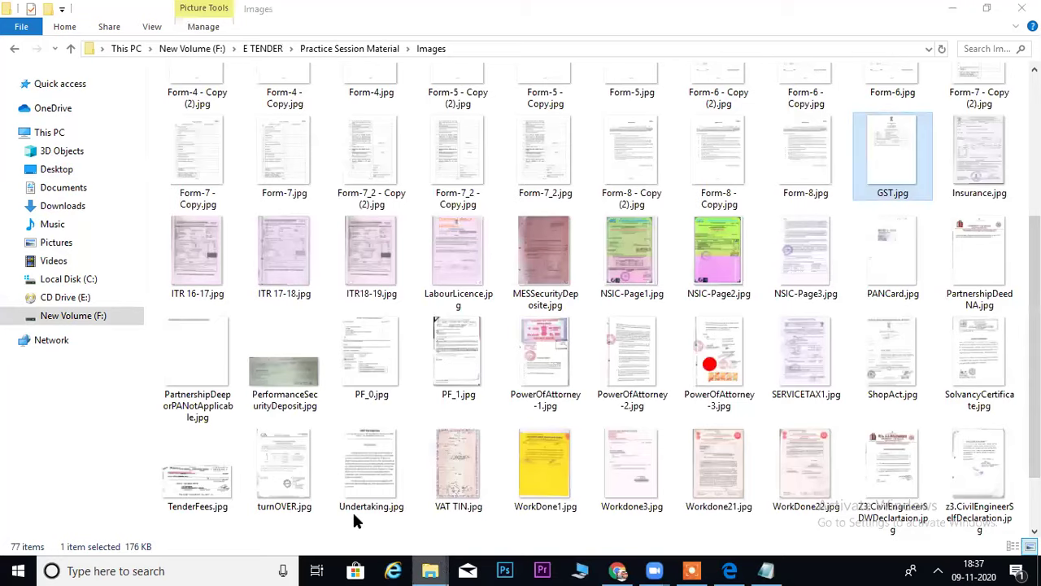
Go to the RDD GADCHOROLI folder and extract work_1076454.zip there.
{"action": "left_click", "coordinate": [352, 510]}
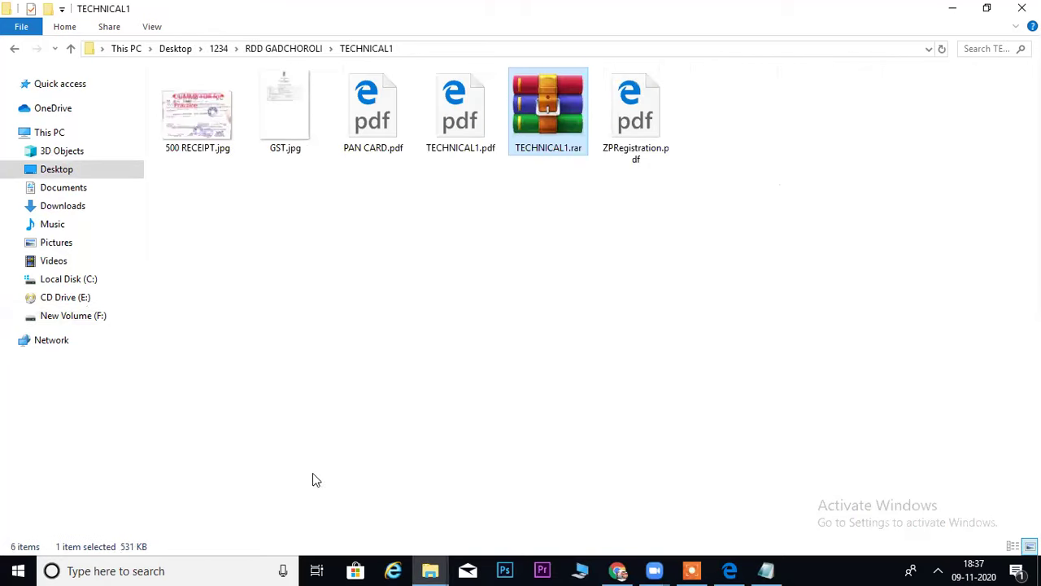
{"action": "left_click", "coordinate": [221, 49]}
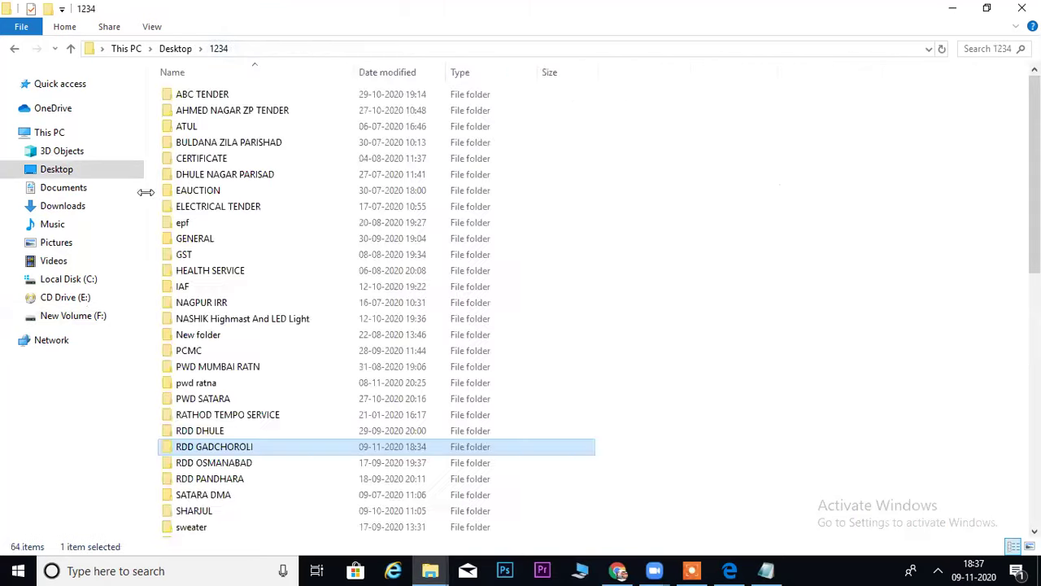
{"action": "double_click", "coordinate": [215, 446]}
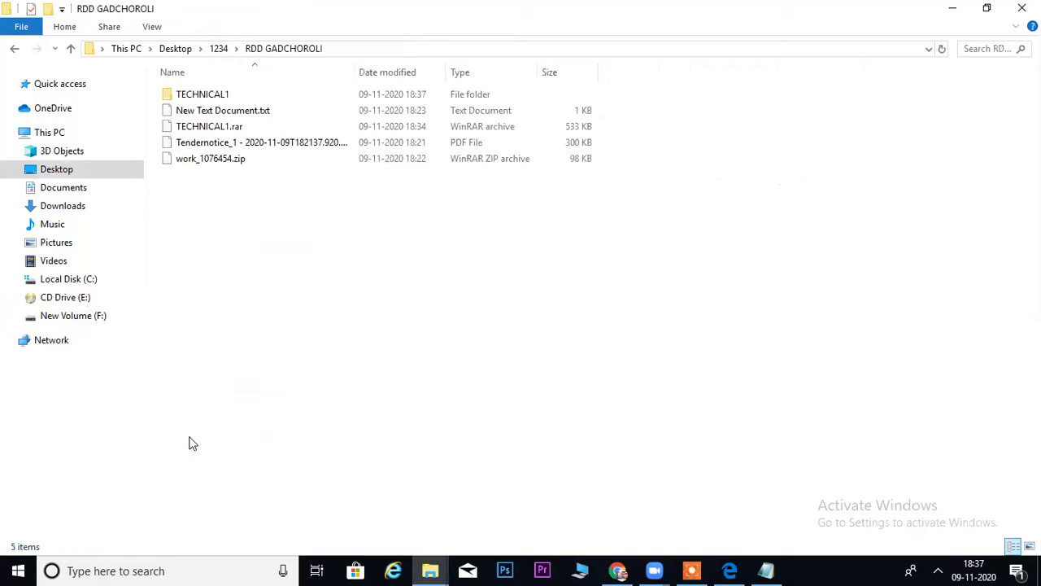
{"action": "left_click", "coordinate": [234, 160]}
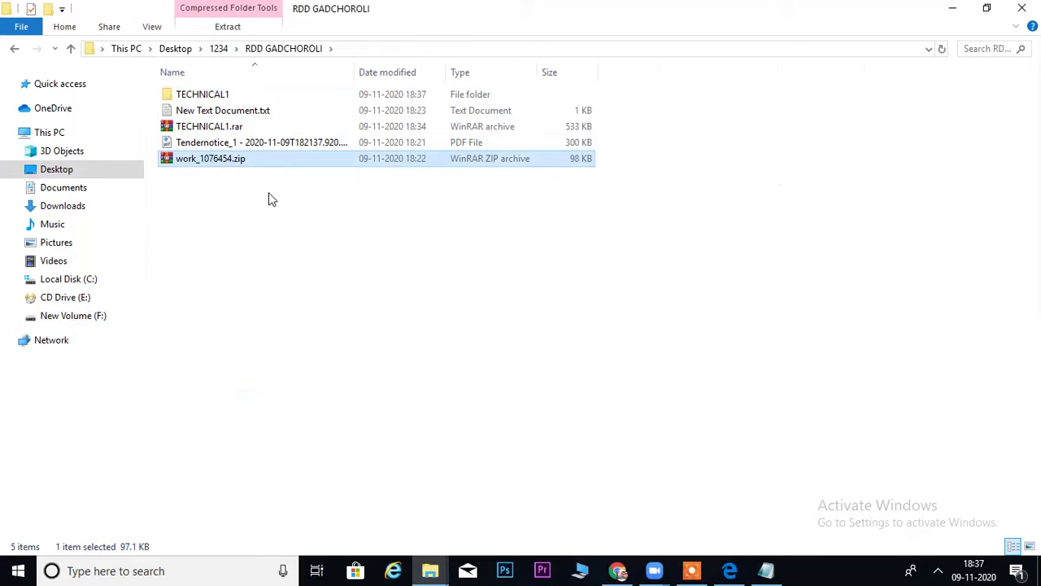
{"action": "right_click", "coordinate": [231, 161]}
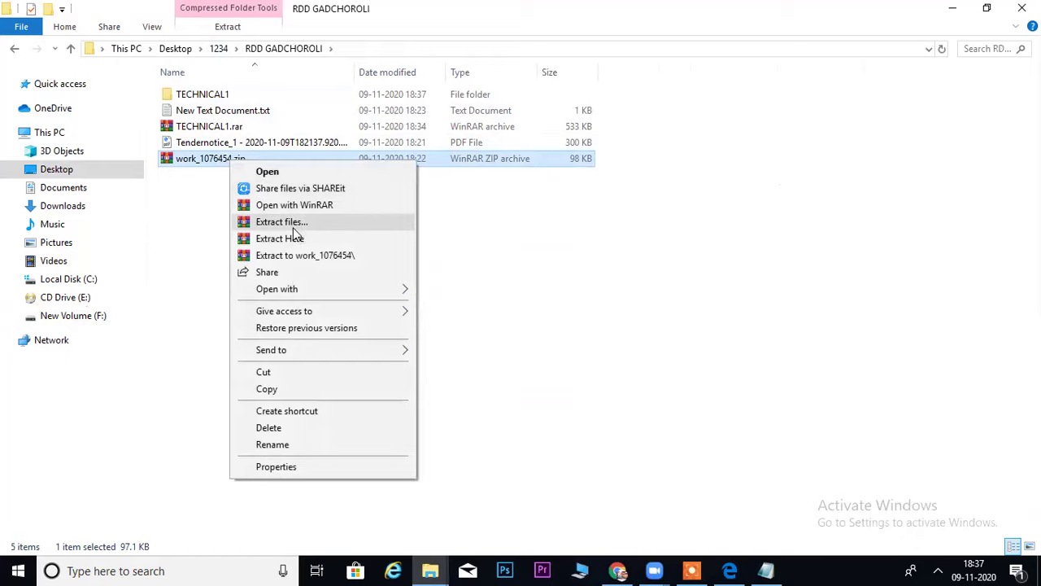
{"action": "left_click", "coordinate": [191, 196]}
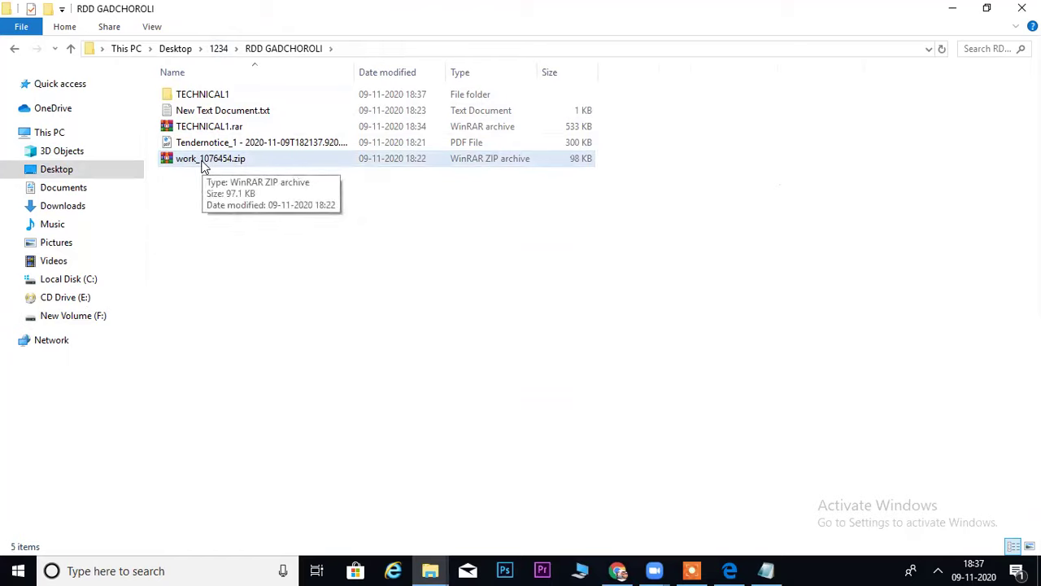
{"action": "right_click", "coordinate": [203, 161]}
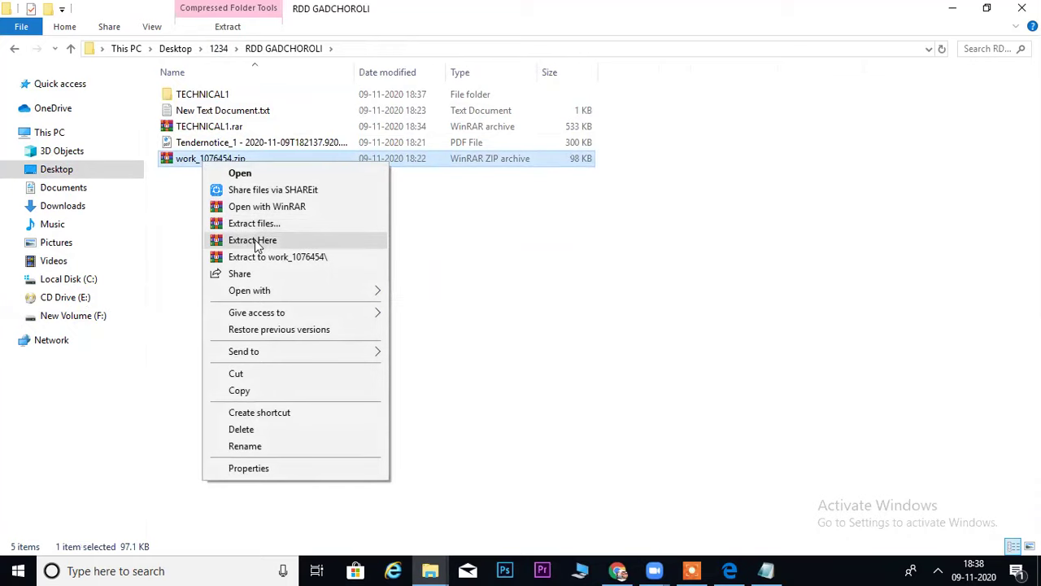
{"action": "left_click", "coordinate": [255, 241]}
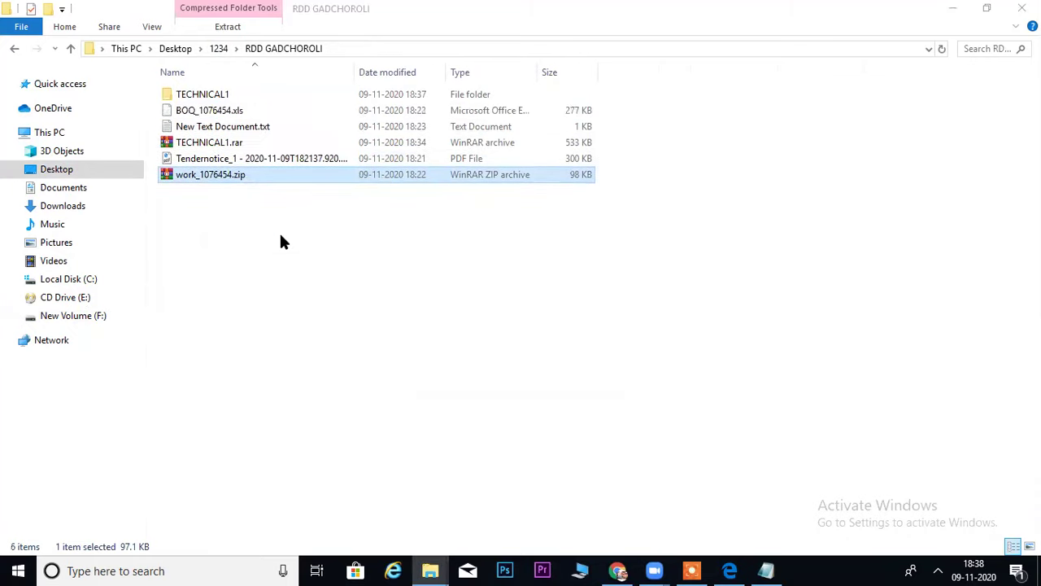
Open BOQ_1076454.xls in Excel and select the cell for the bidder or company name.
{"action": "left_click", "coordinate": [226, 112]}
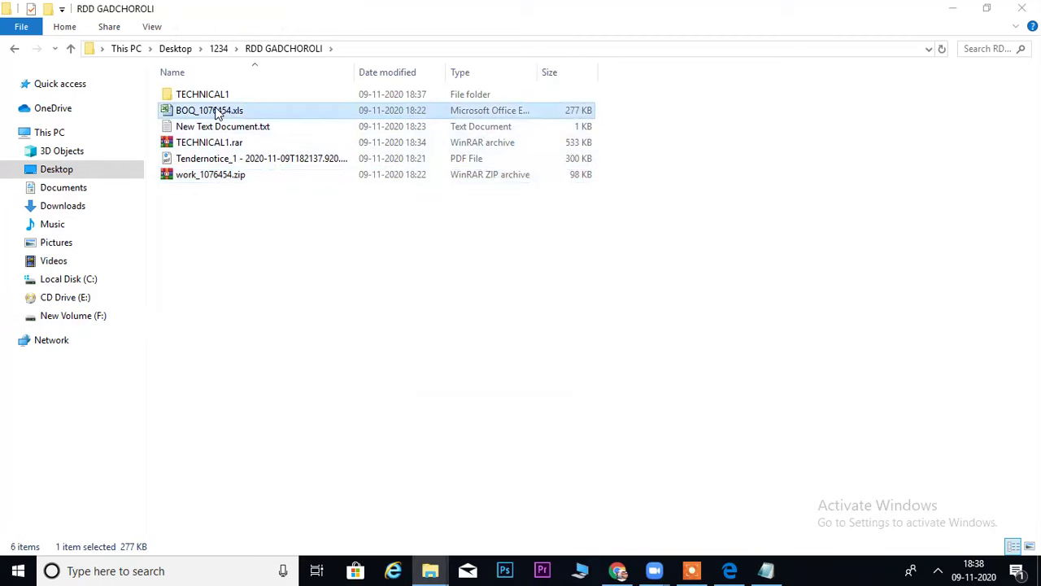
{"action": "double_click", "coordinate": [218, 112]}
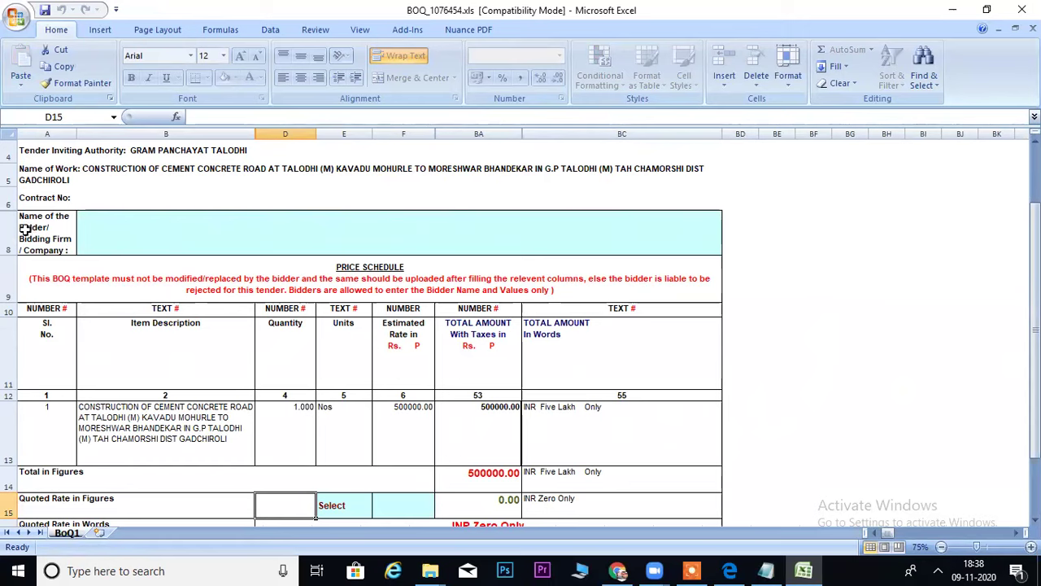
{"action": "left_click", "coordinate": [174, 240]}
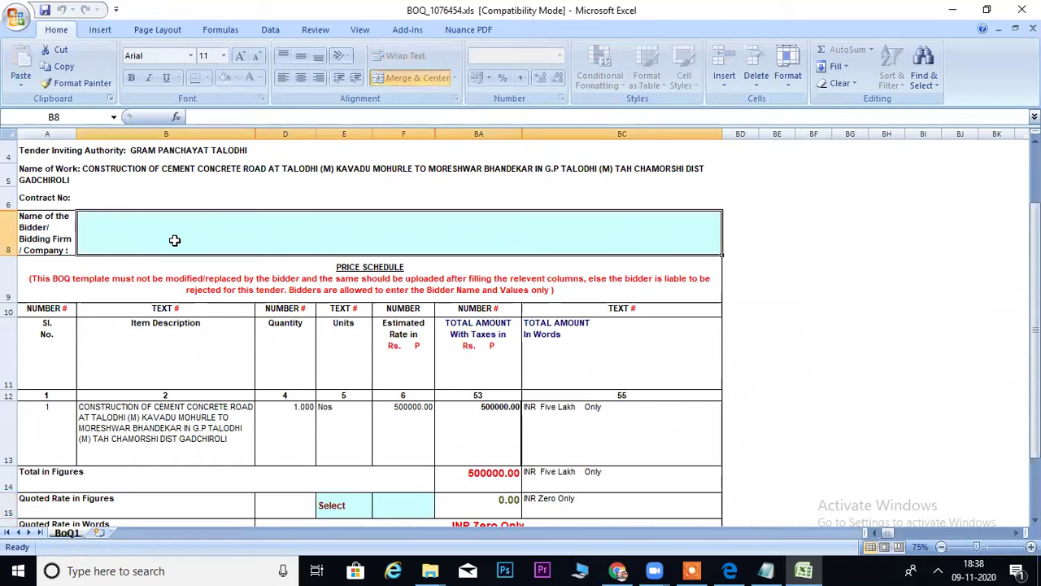
{"action": "type", "text": "ADITY"}
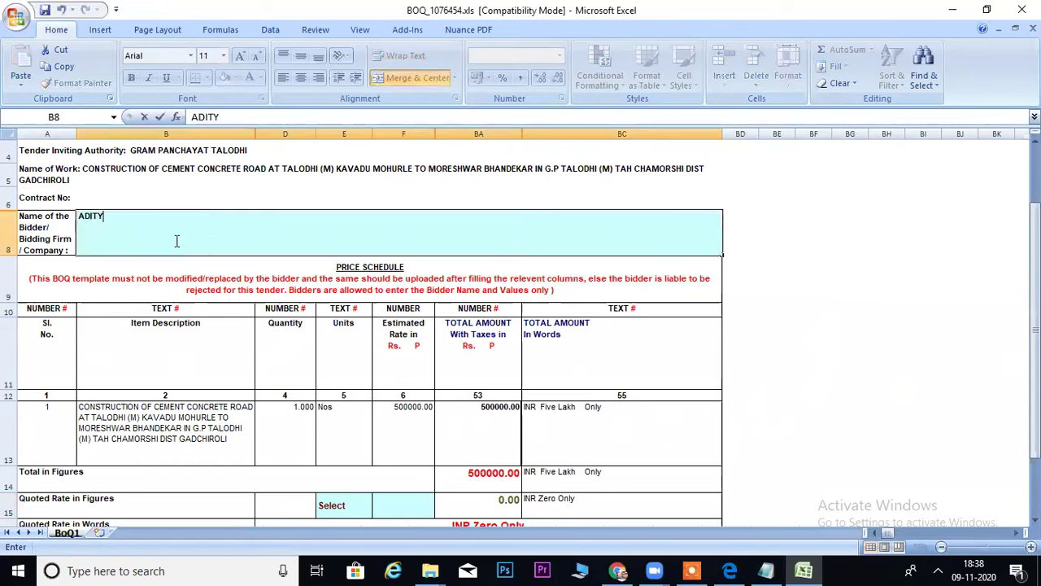
{"action": "key", "text": "BackSpace"}
{"action": "key", "text": "BackSpace"}
{"action": "key", "text": "BackSpace"}
{"action": "key", "text": "BackSpace"}
{"action": "key", "text": "BackSpace"}
{"action": "key", "text": "BackSpace"}
Enter BHAGAT TECHNO IT SOLUTION as the bidder name in cell B8.
{"action": "type", "text": "BHAGAT TECHNO IT "}
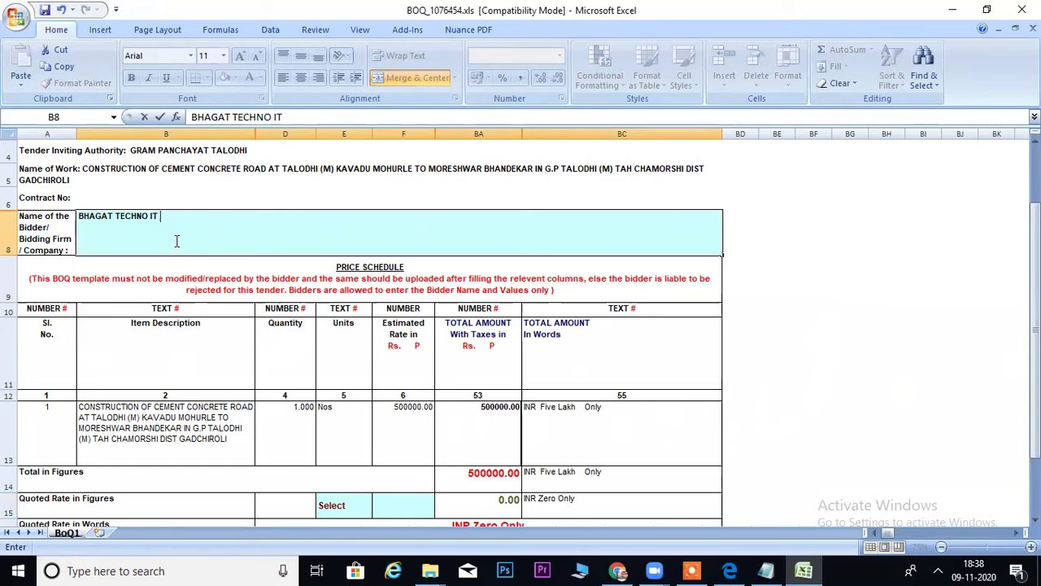
{"action": "type", "text": "SOLUTION"}
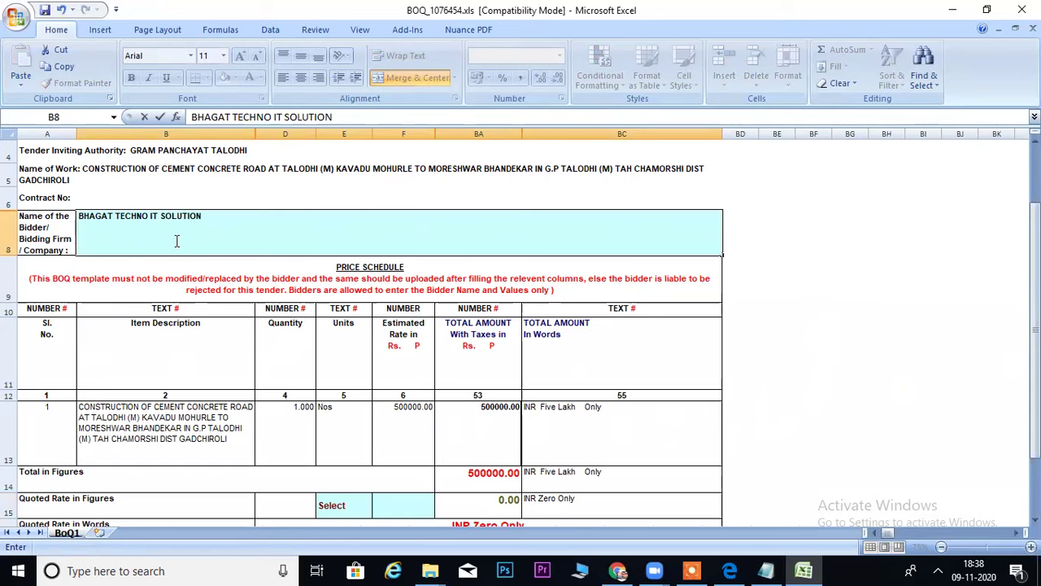
{"action": "key", "text": "Return"}
Set the quoted rate in row 15 to Less (-) with a percentage of 6.75%.
{"action": "scroll", "coordinate": [367, 405], "scroll_direction": "down", "scroll_amount": 2}
{"action": "scroll", "coordinate": [367, 405], "scroll_direction": "up", "scroll_amount": 2}
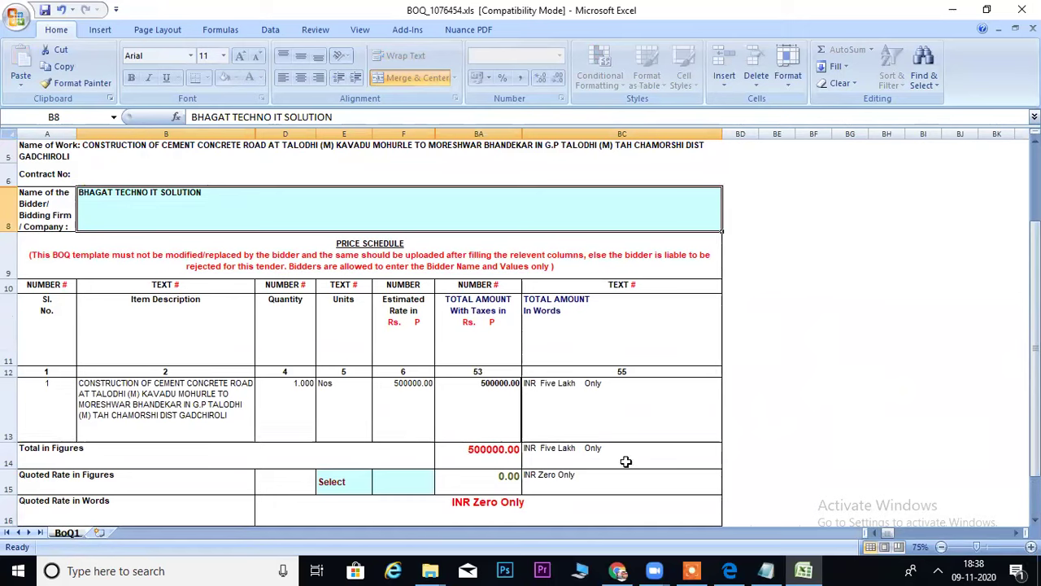
{"action": "left_click", "coordinate": [357, 474]}
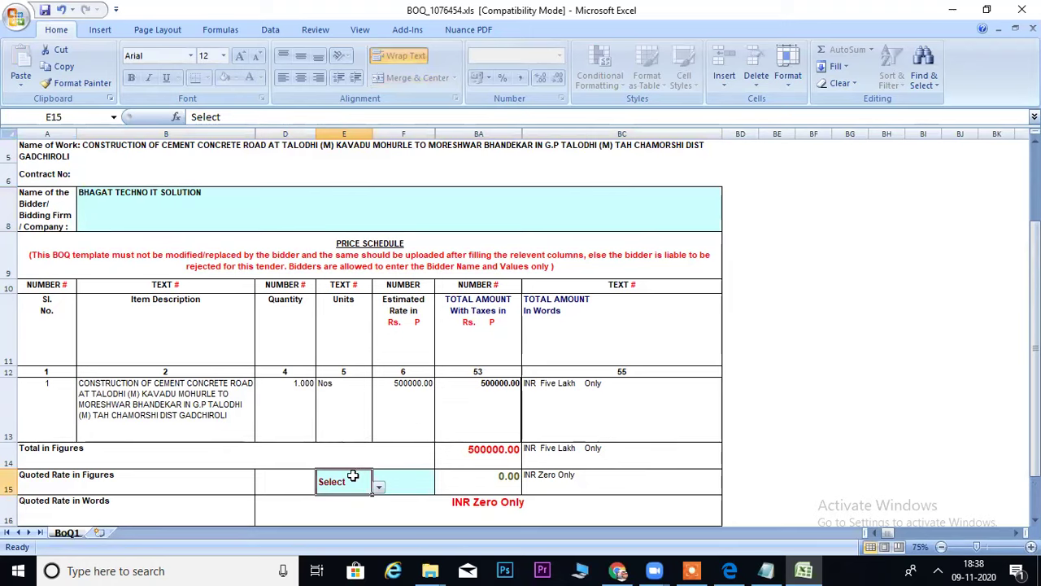
{"action": "key", "text": "alt+Down"}
{"action": "key", "text": "Down"}
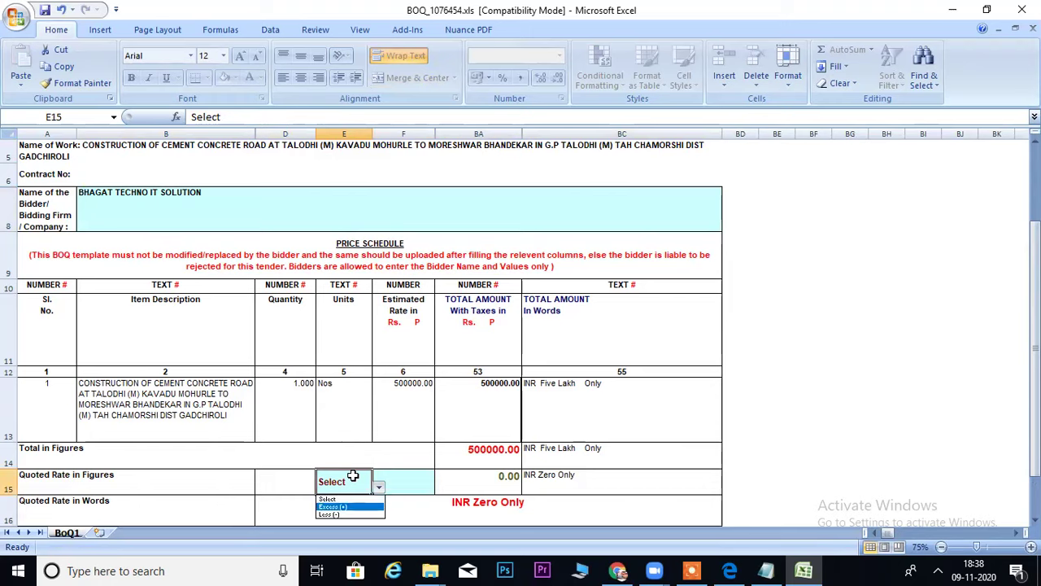
{"action": "key", "text": "Down"}
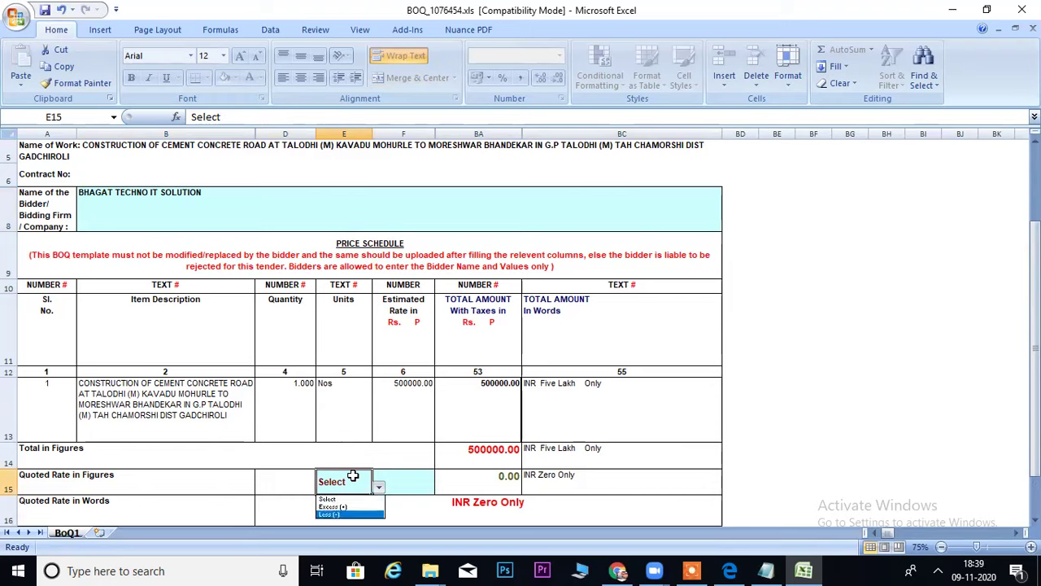
{"action": "key", "text": "Return"}
{"action": "key", "text": "Tab"}
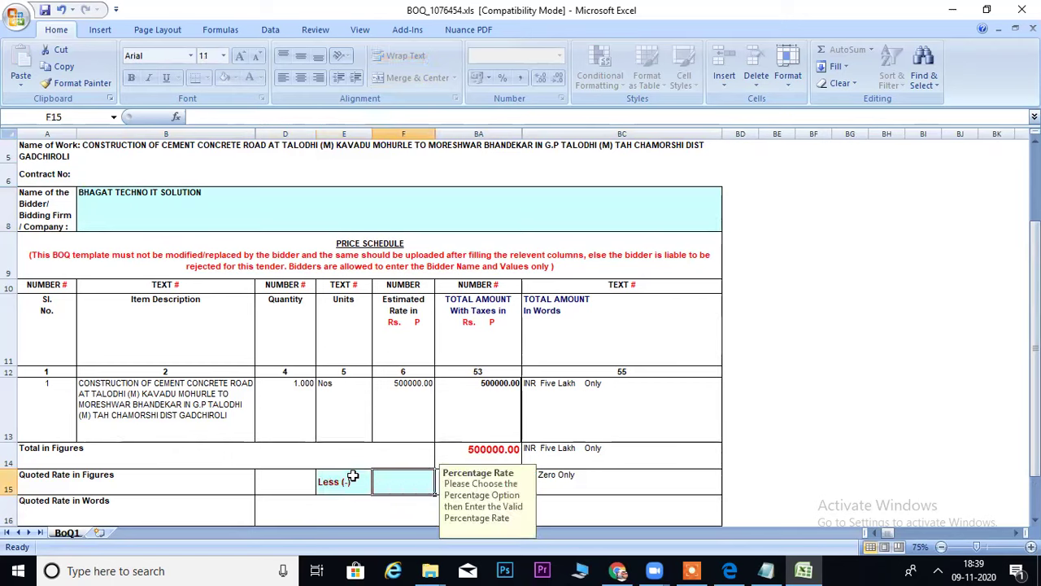
{"action": "type", "text": "6.7"}
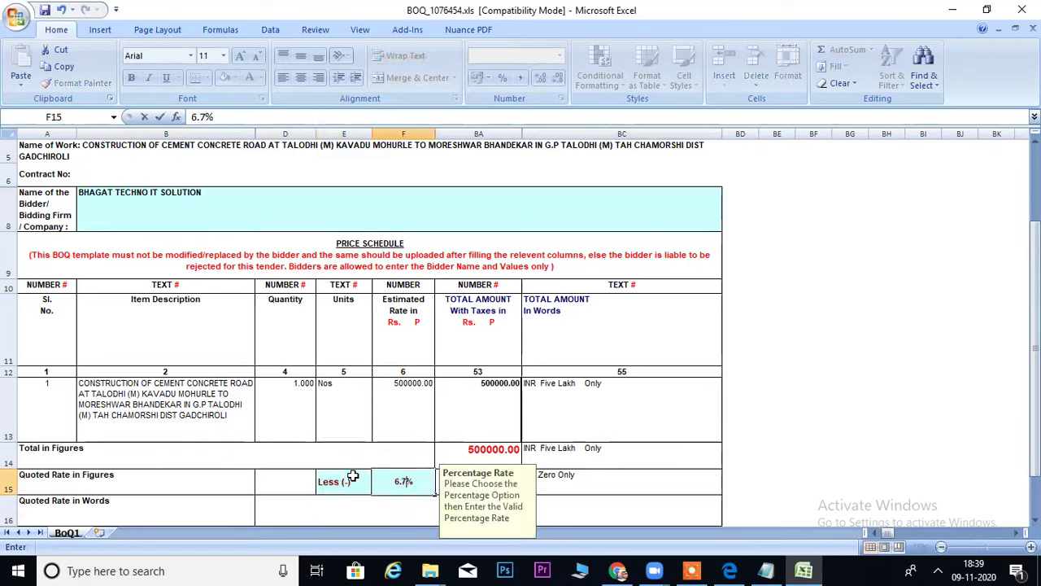
{"action": "type", "text": "5"}
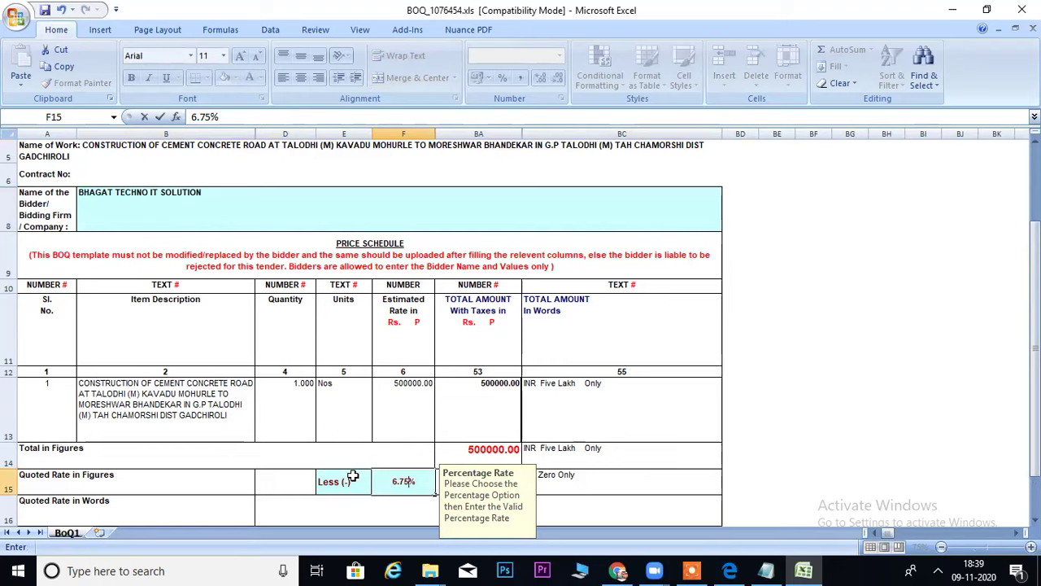
{"action": "key", "text": "Return"}
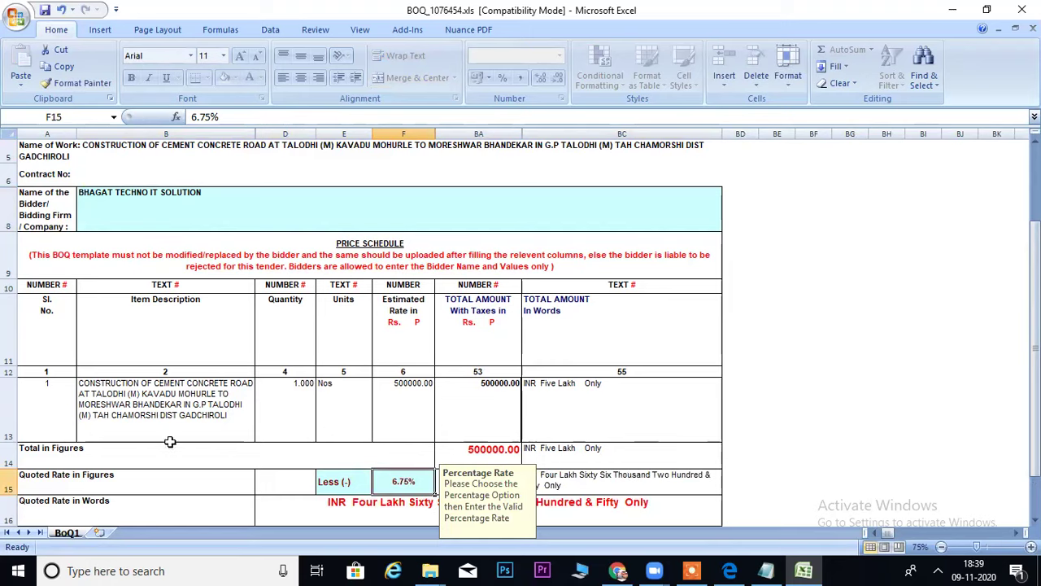
{"action": "left_click", "coordinate": [196, 225]}
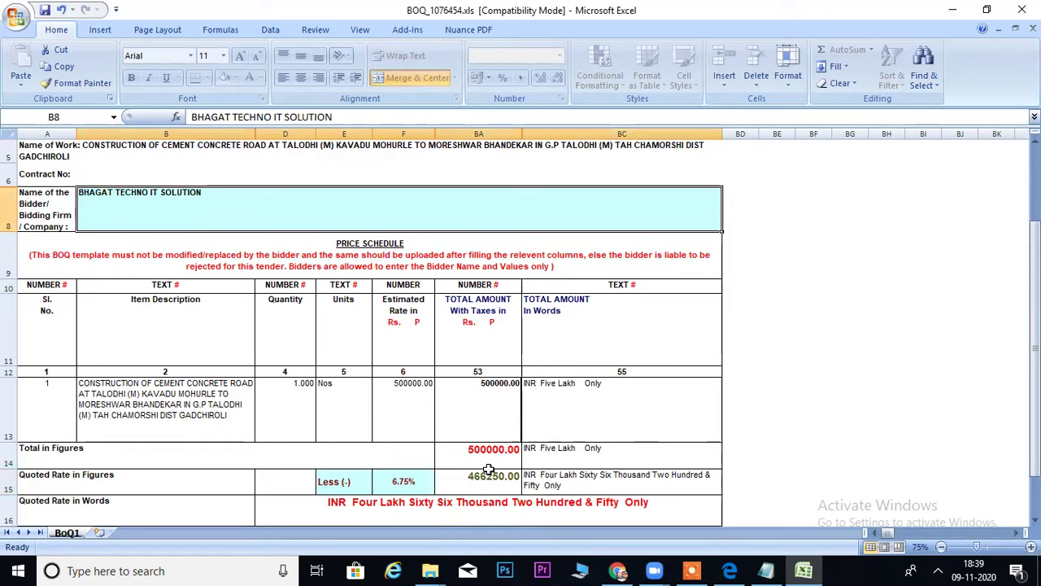
{"action": "scroll", "coordinate": [488, 470], "scroll_direction": "up", "scroll_amount": 2}
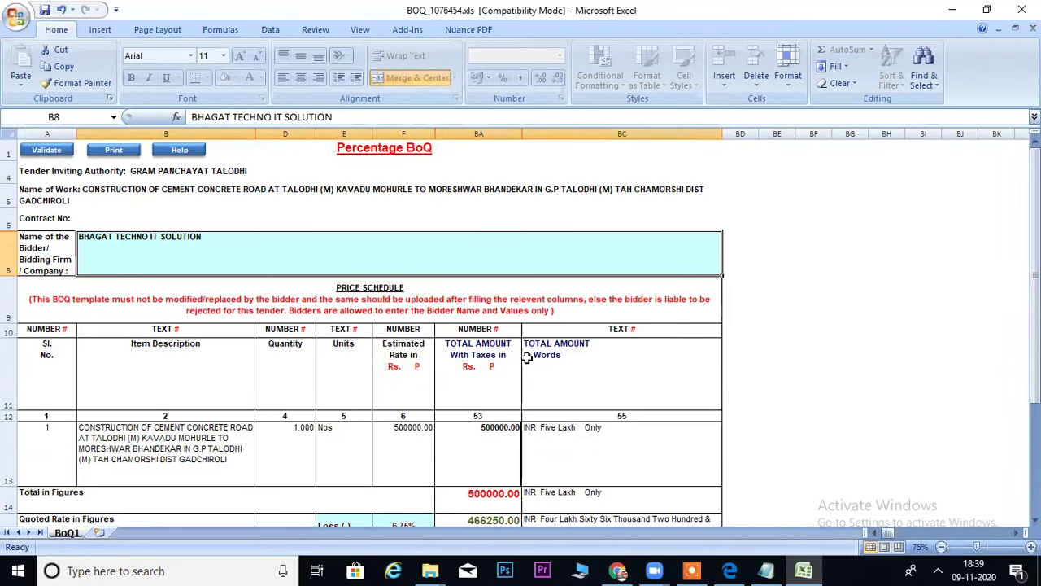
{"action": "left_click", "coordinate": [16, 17]}
{"action": "mouse_move", "coordinate": [55, 199]}
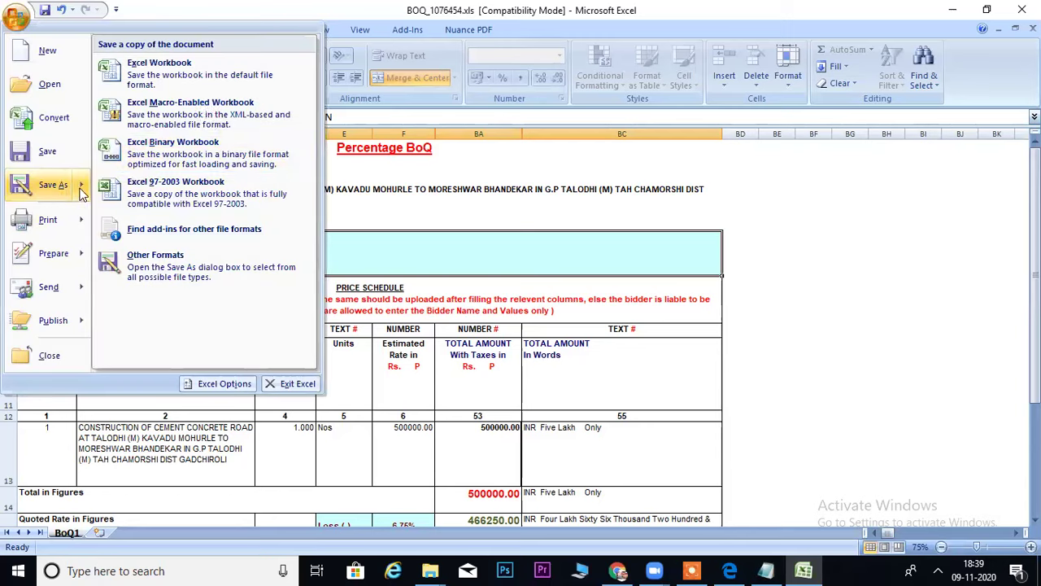
{"action": "left_click", "coordinate": [545, 225]}
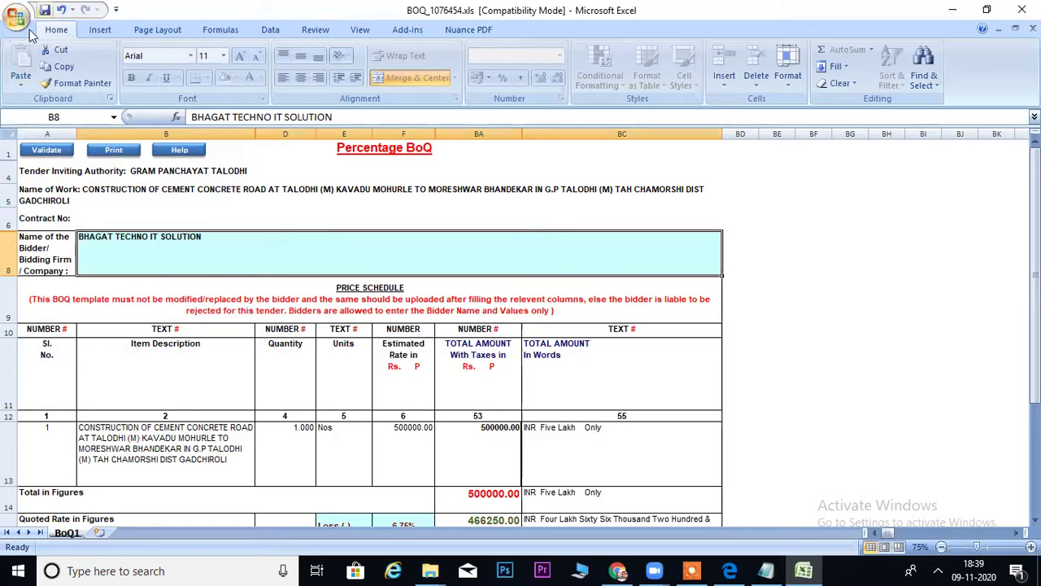
Save the BOQ workbook in its current format despite the compatibility notice and close Excel.
{"action": "left_click", "coordinate": [45, 10]}
{"action": "left_click", "coordinate": [579, 390]}
{"action": "left_click", "coordinate": [45, 10]}
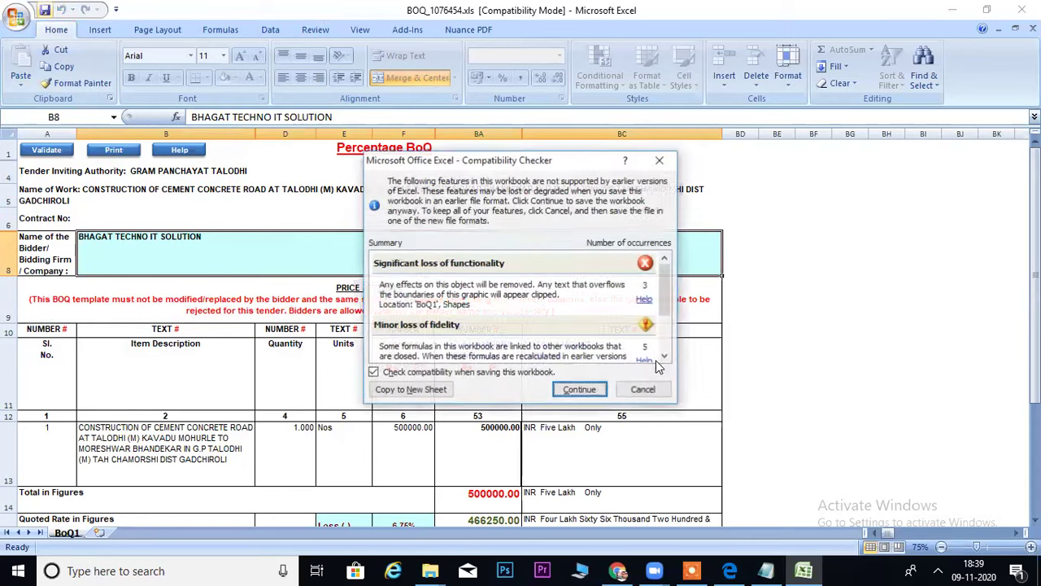
{"action": "left_click", "coordinate": [579, 390]}
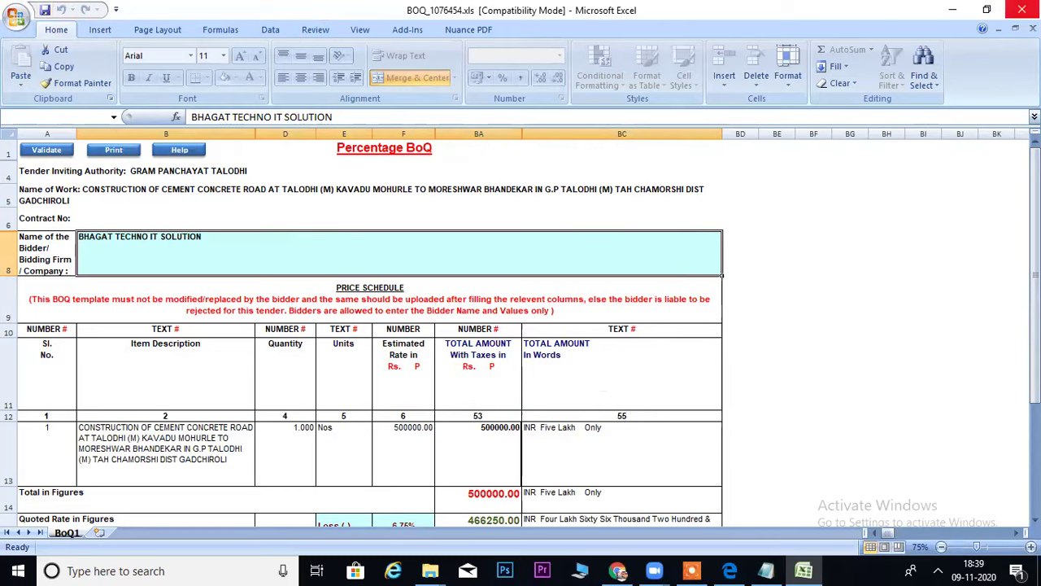
{"action": "left_click", "coordinate": [1022, 9]}
{"action": "left_click", "coordinate": [534, 326]}
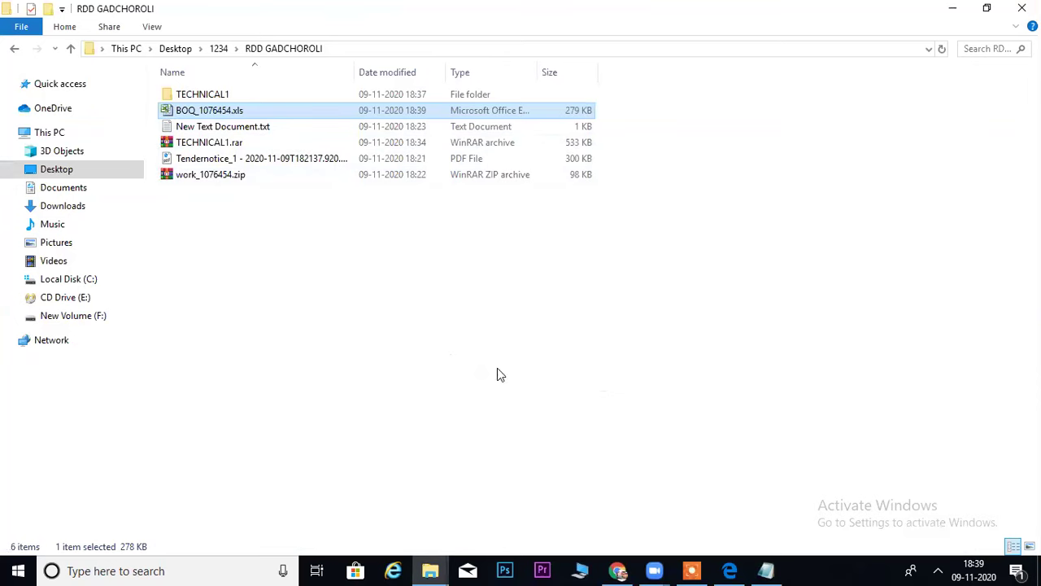
Switch to Chrome and check the document types required for the technical and finance covers.
{"action": "left_click", "coordinate": [619, 571]}
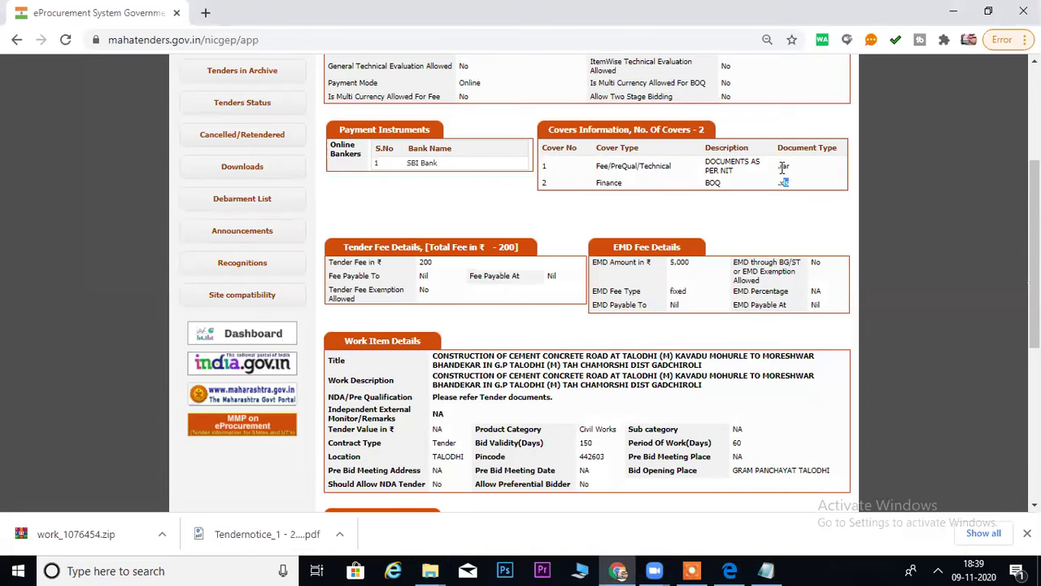
{"action": "left_click_drag", "start_coordinate": [706, 168], "coordinate": [791, 170]}
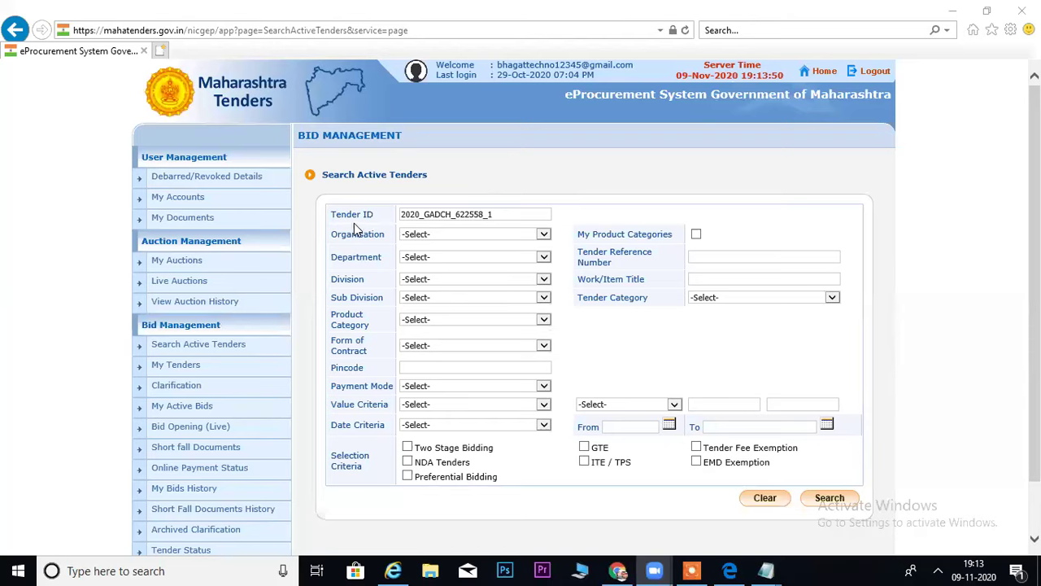
In Internet Explorer, search the active tenders for ID 2020_GADCH_622558_1 and set the tender as a favorite.
{"action": "left_click", "coordinate": [787, 462]}
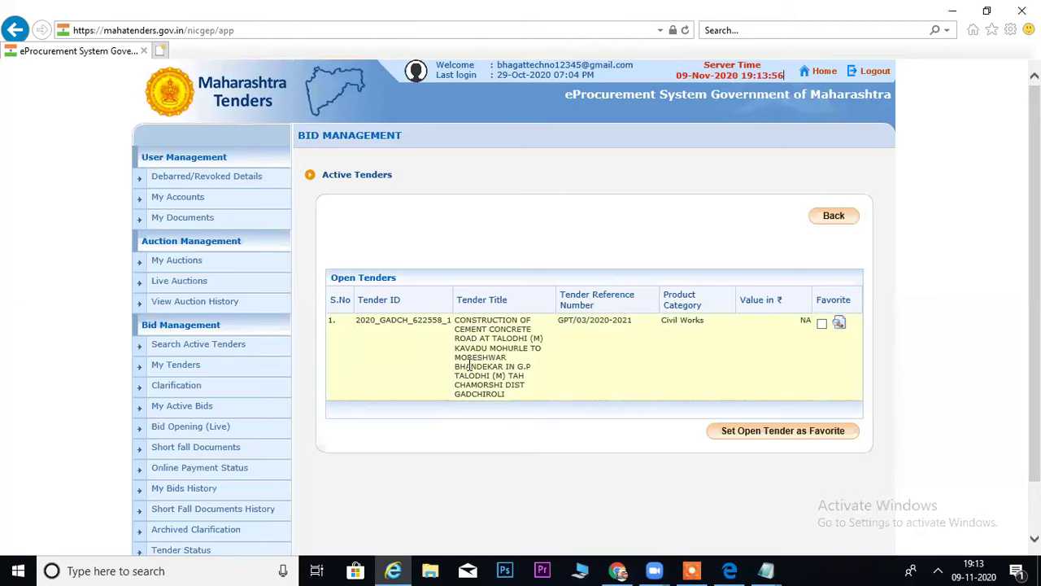
{"action": "left_click", "coordinate": [823, 323]}
{"action": "left_click", "coordinate": [804, 440]}
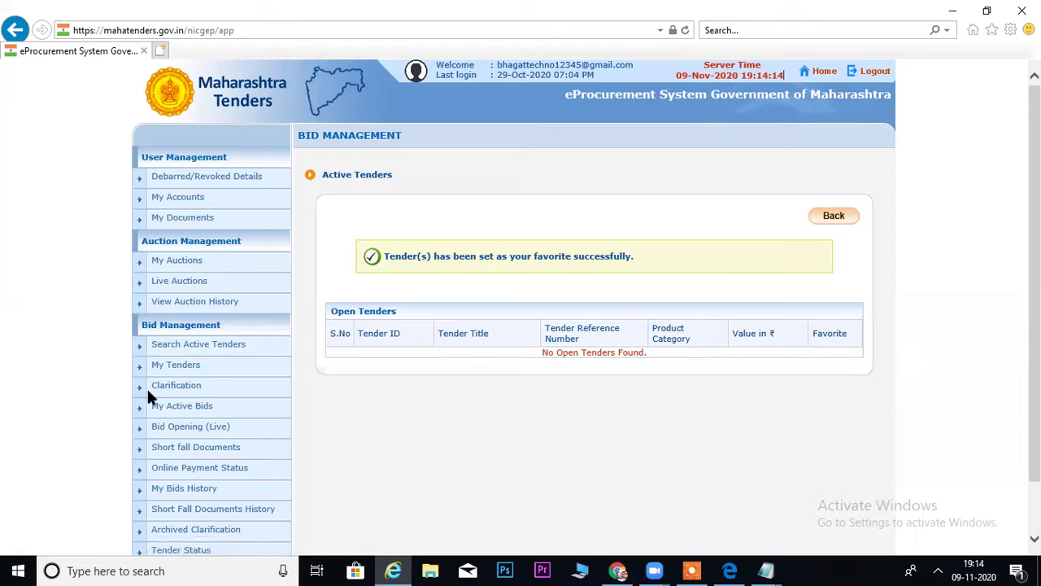
View the My Tenders list for the favorited tender and return to the active tender search.
{"action": "left_click", "coordinate": [183, 365]}
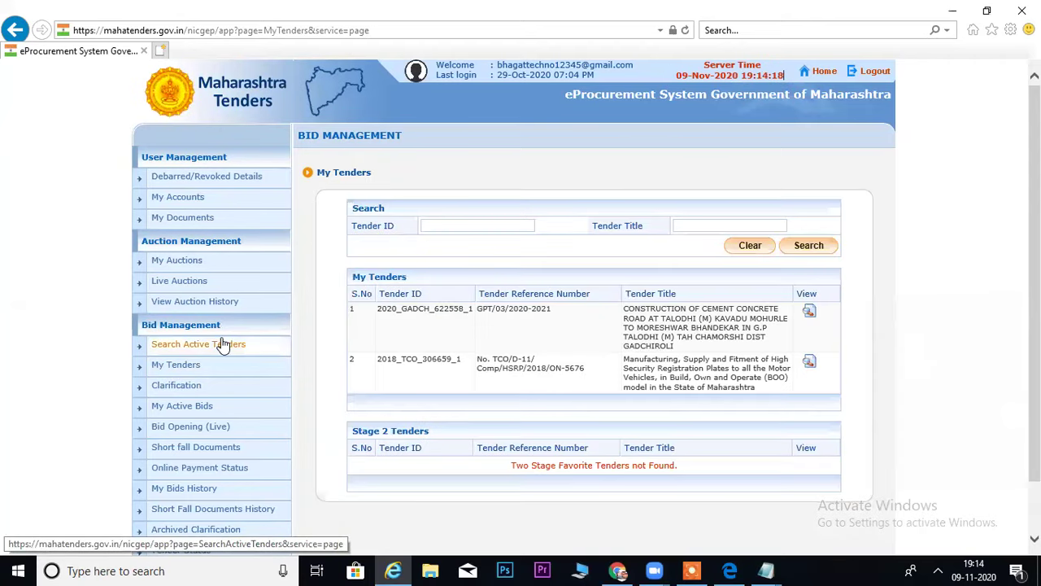
{"action": "left_click", "coordinate": [224, 344]}
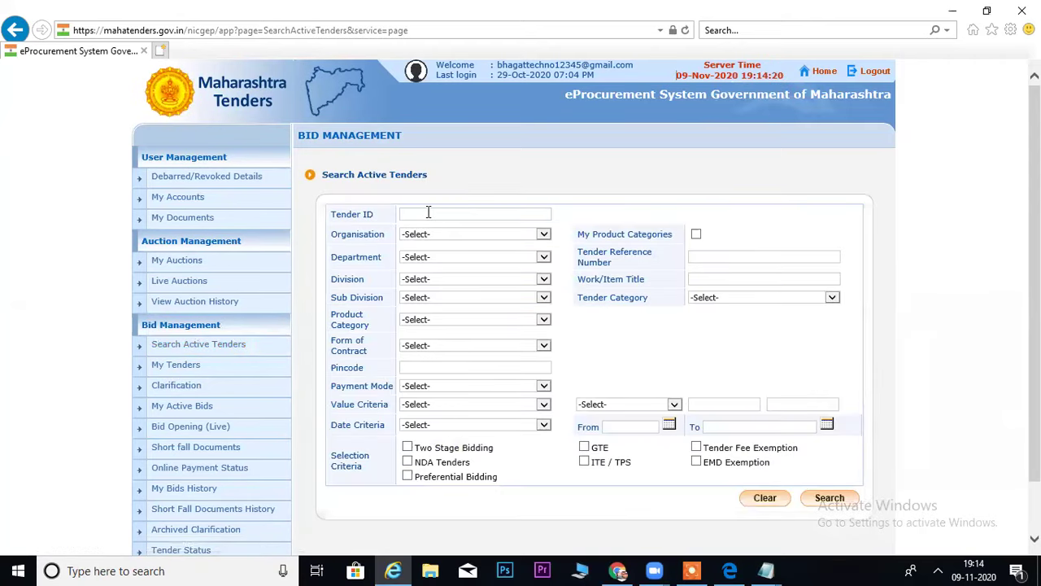
Search the active tenders for tender ID 2020_GADCH_622558_1.
{"action": "left_click", "coordinate": [428, 212]}
{"action": "type", "text": "2020_GADCH_622558_1"}
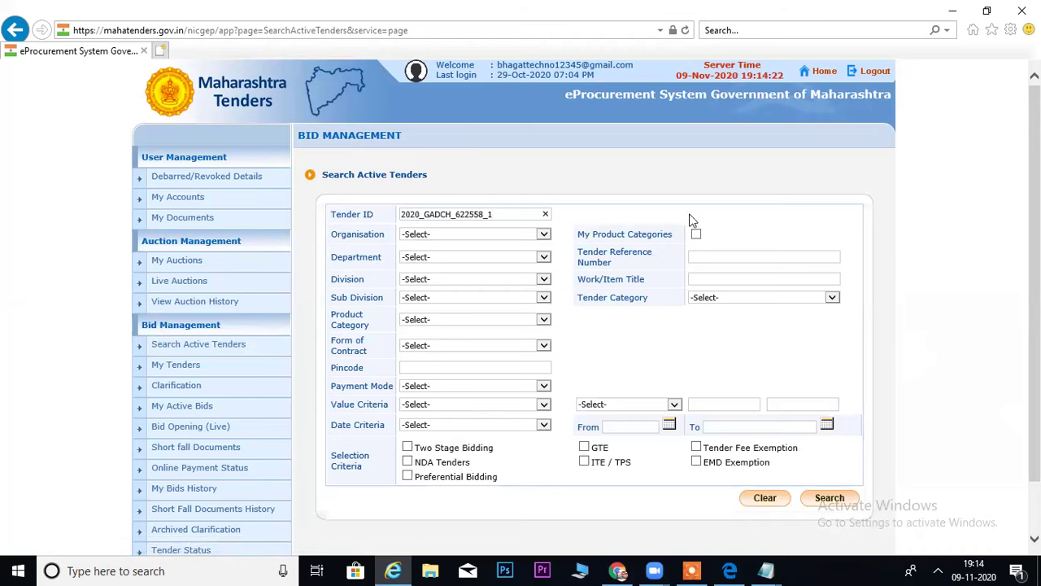
{"action": "left_click", "coordinate": [830, 488]}
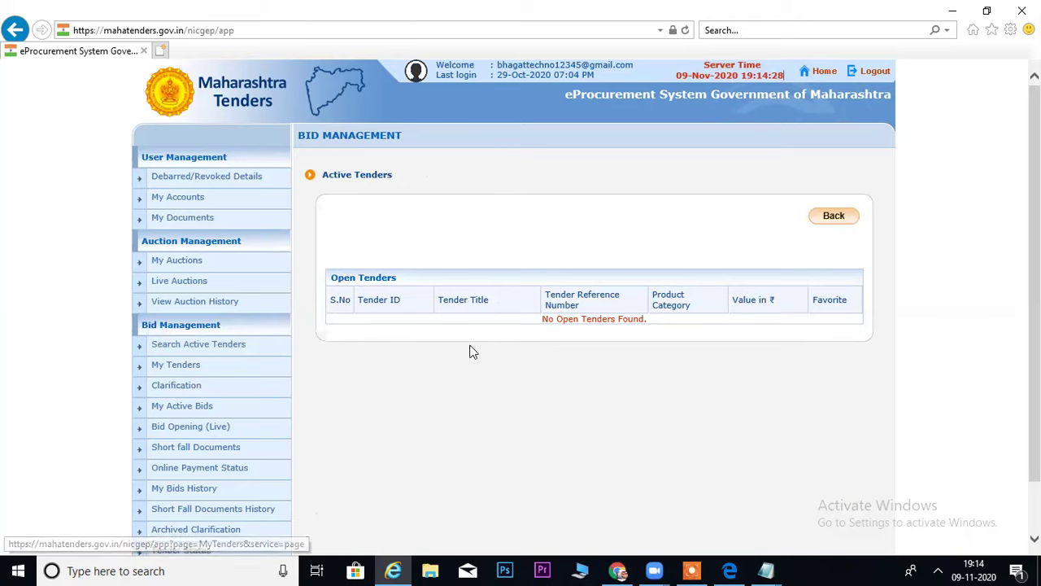
Open tender 2020_GADCH_622558_1 from My Tenders and review its basic, cover and fee details.
{"action": "left_click", "coordinate": [188, 373]}
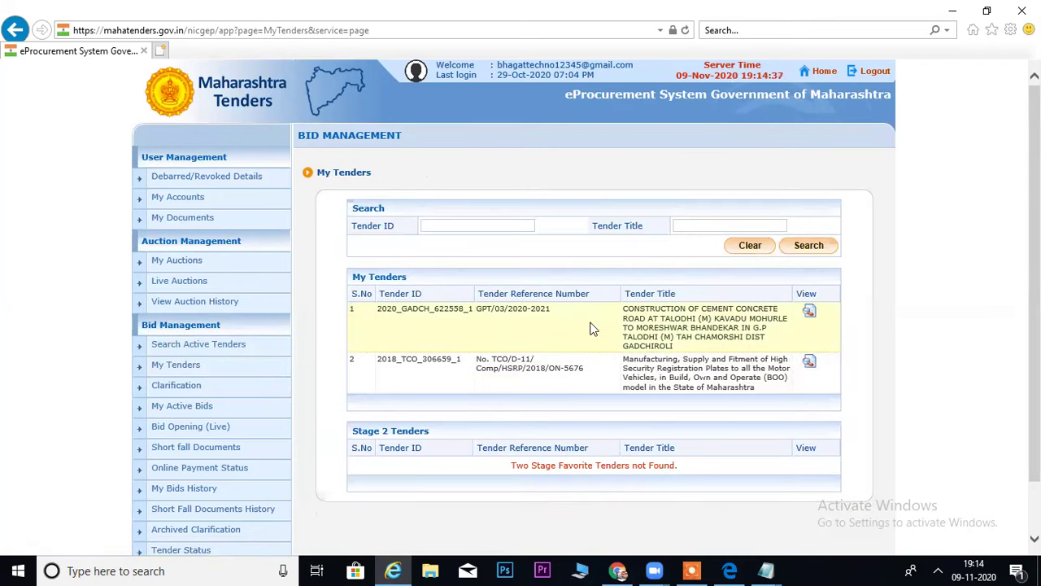
{"action": "left_click", "coordinate": [811, 316]}
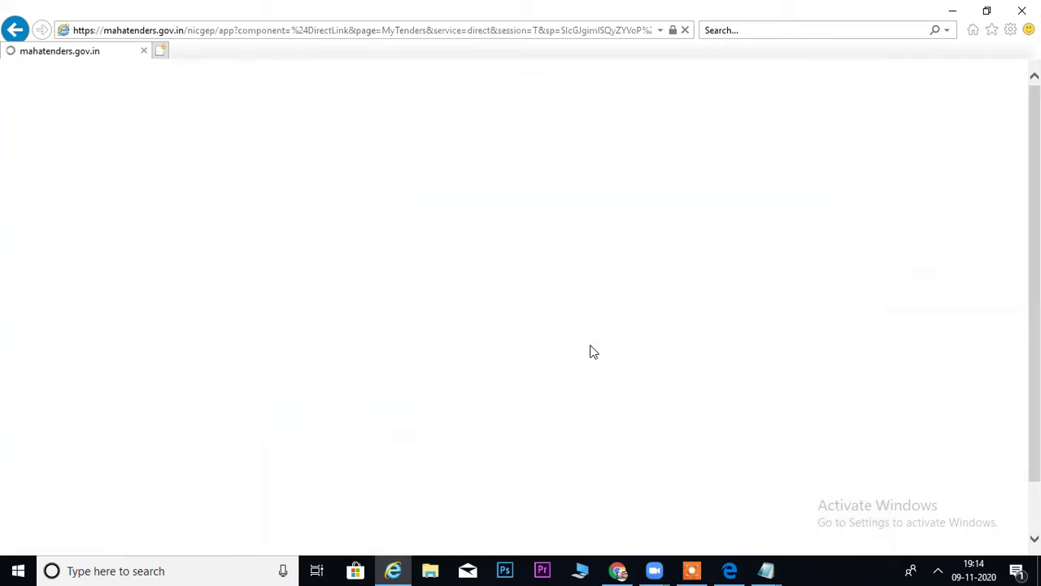
{"action": "scroll", "coordinate": [529, 312], "scroll_direction": "down", "scroll_amount": 4}
{"action": "scroll", "coordinate": [554, 279], "scroll_direction": "up", "scroll_amount": 3}
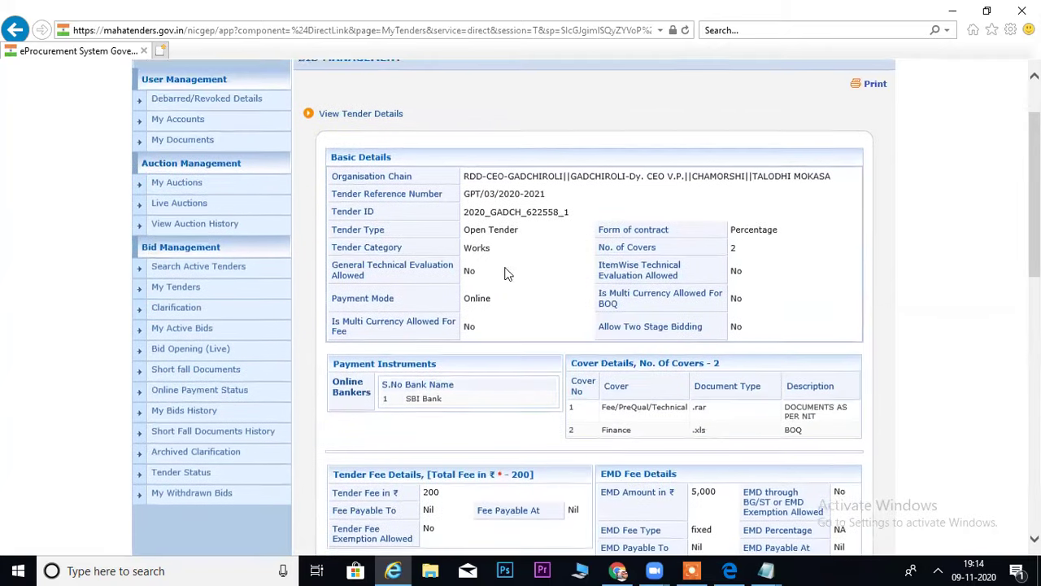
{"action": "scroll", "coordinate": [770, 291], "scroll_direction": "down", "scroll_amount": 8}
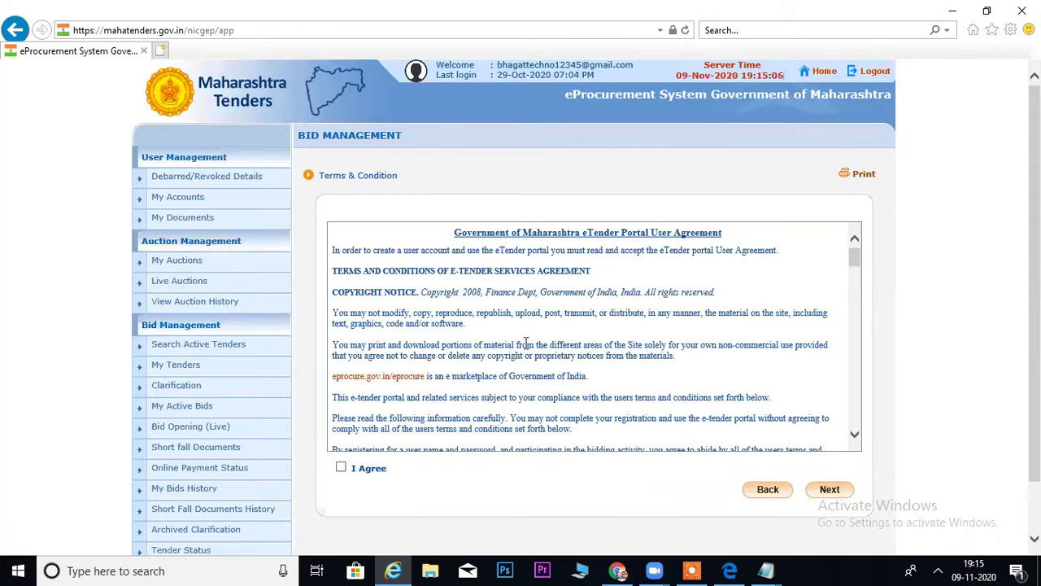
Accept the eTender portal user agreement and review the bidder's company and contact details.
{"action": "left_click", "coordinate": [341, 470]}
{"action": "left_click", "coordinate": [774, 474]}
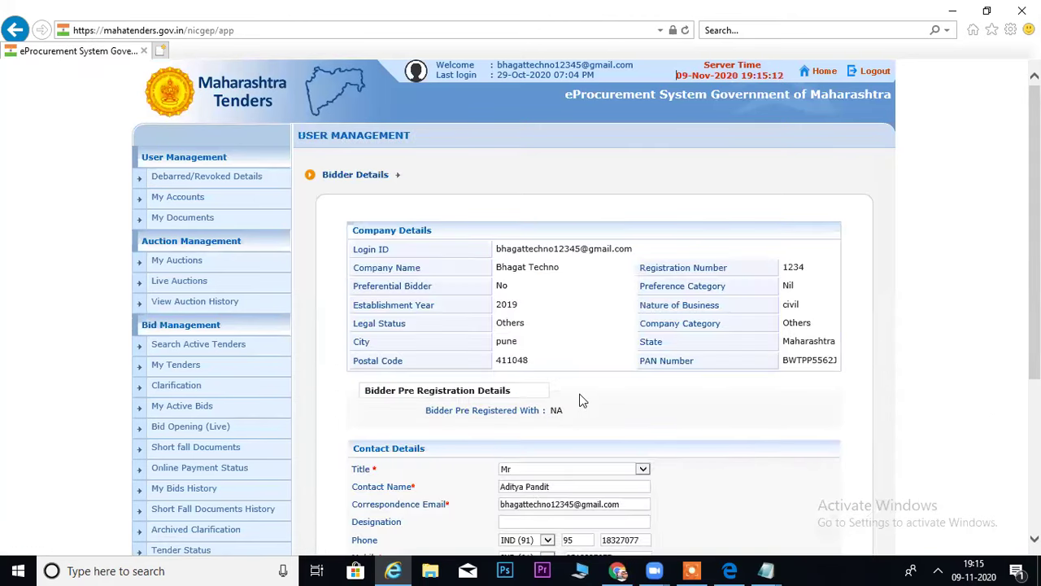
{"action": "scroll", "coordinate": [579, 396], "scroll_direction": "down", "scroll_amount": 3}
{"action": "scroll", "coordinate": [585, 196], "scroll_direction": "up", "scroll_amount": 2}
{"action": "scroll", "coordinate": [597, 209], "scroll_direction": "up", "scroll_amount": 1}
{"action": "scroll", "coordinate": [649, 335], "scroll_direction": "down", "scroll_amount": 3}
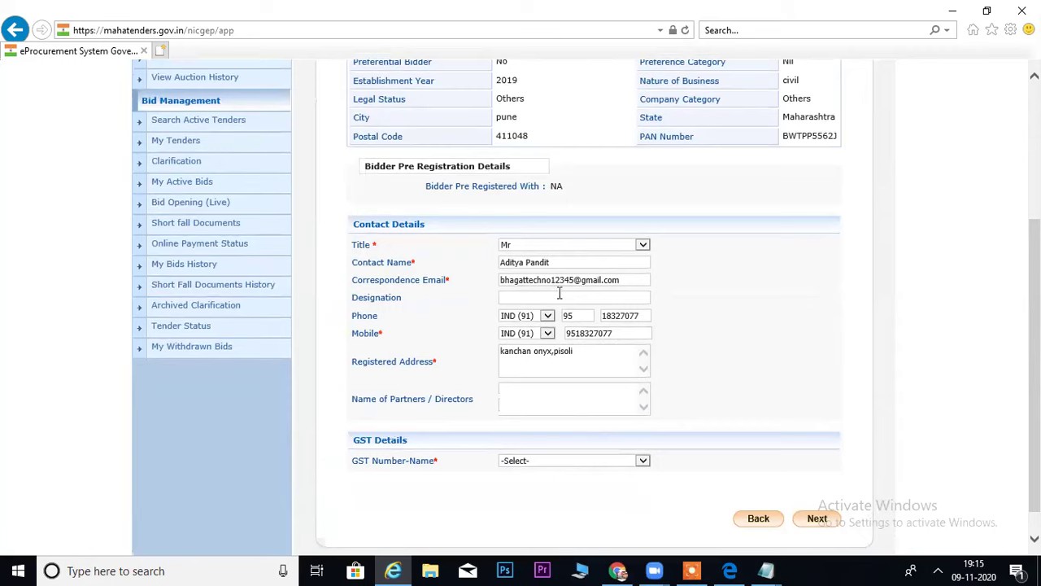
Select the BHAGAT TECHNO IT SOLUTION GST registration for the bidder and proceed to Encrypt & Upload for the tender covers.
{"action": "left_click", "coordinate": [533, 461]}
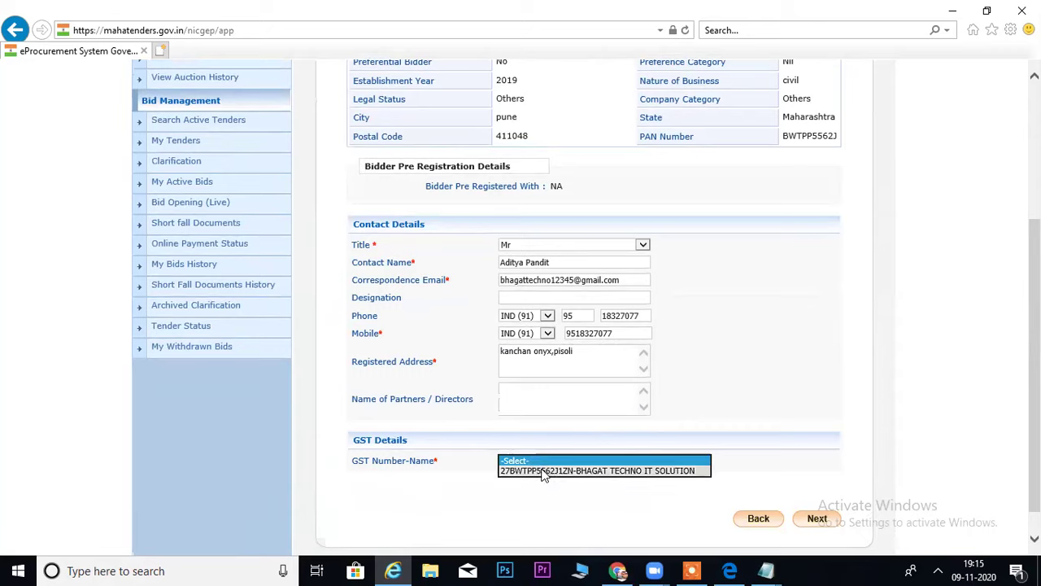
{"action": "left_click", "coordinate": [543, 472]}
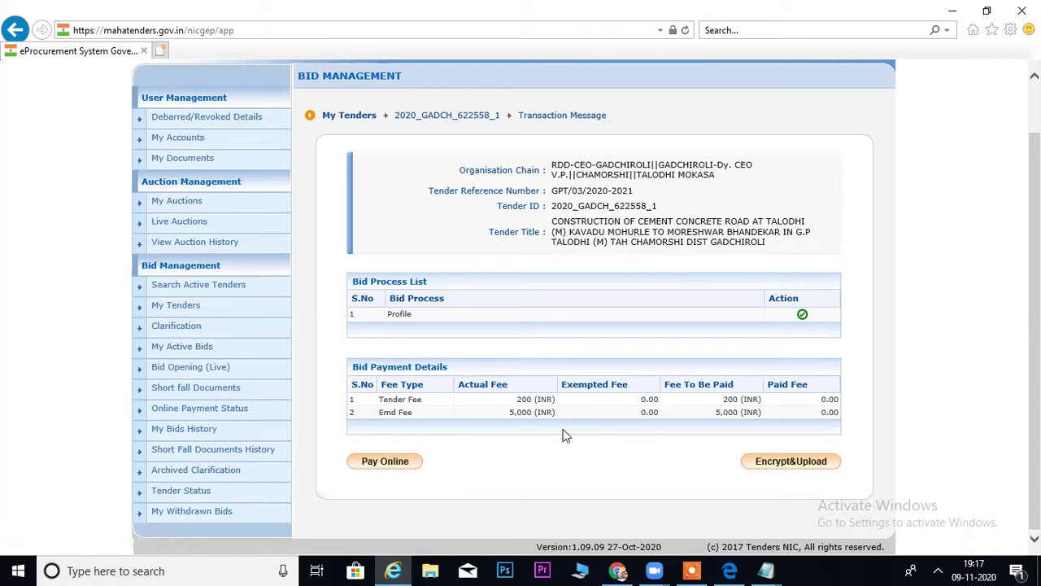
{"action": "left_click", "coordinate": [803, 464]}
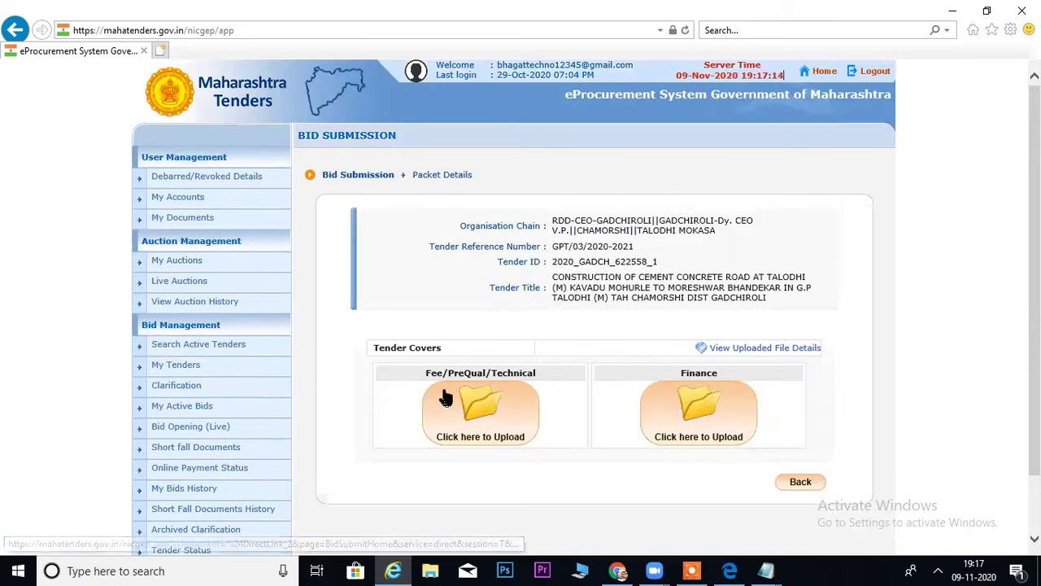
Switch to Chrome, search for tender 2020_GADCH_622558_1 and open its details.
{"action": "left_click", "coordinate": [619, 570]}
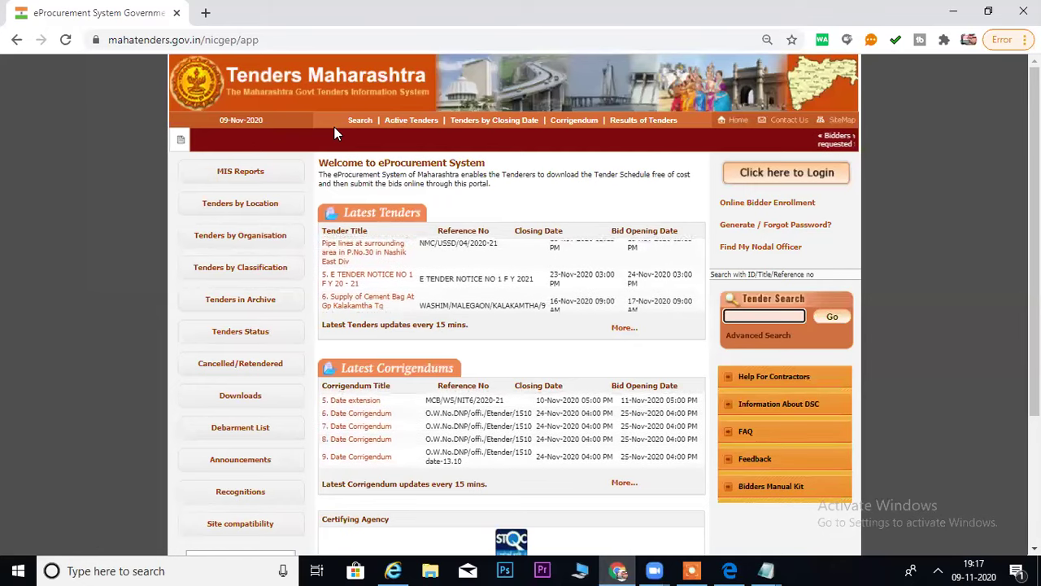
{"action": "left_click", "coordinate": [743, 318]}
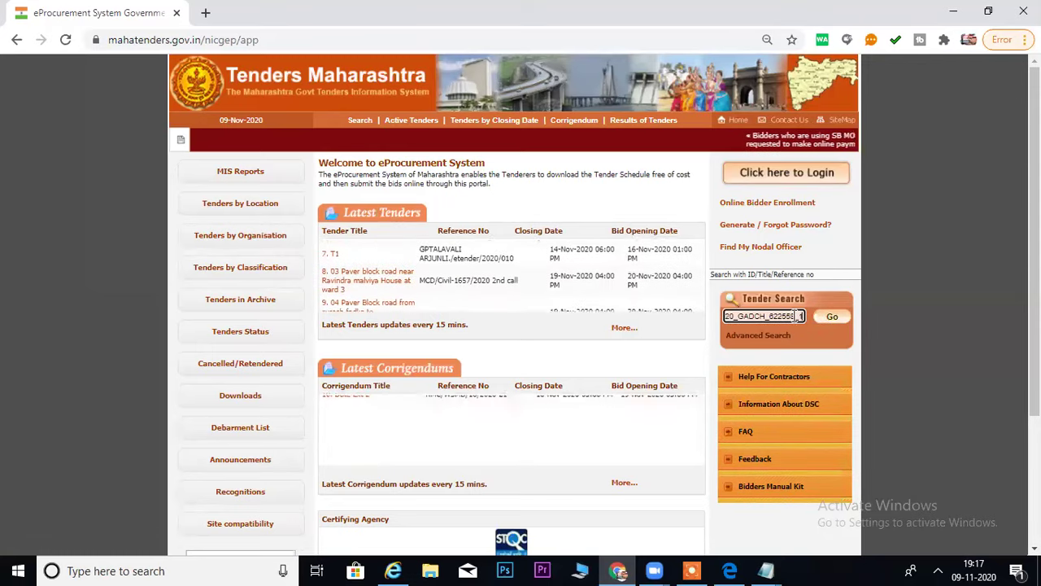
{"action": "left_click", "coordinate": [830, 316]}
{"action": "left_click", "coordinate": [102, 128]}
{"action": "left_click", "coordinate": [748, 318]}
{"action": "type", "text": "2020_GADCH_622558"}
{"action": "left_click", "coordinate": [831, 318]}
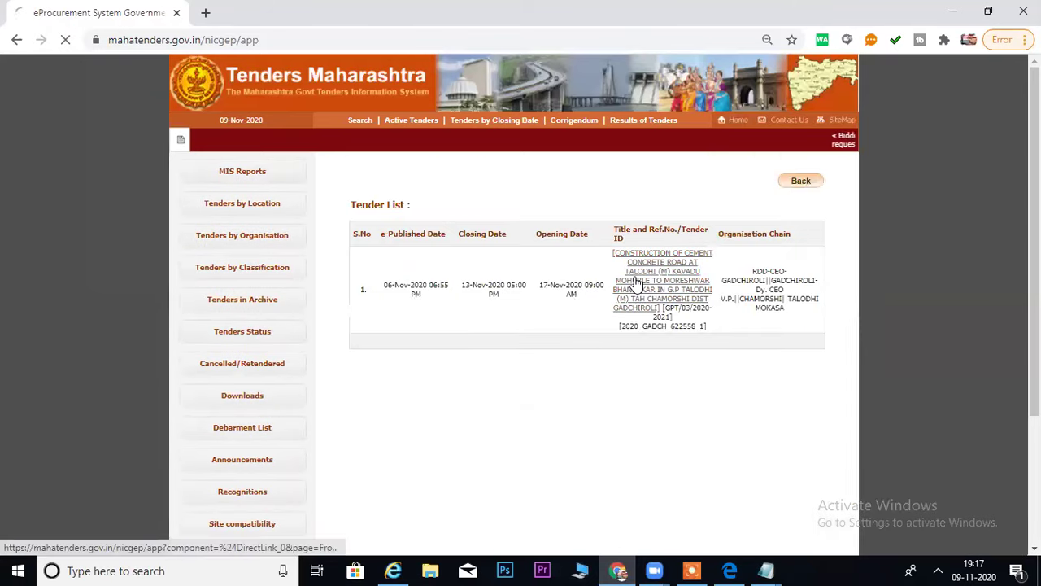
{"action": "left_click", "coordinate": [647, 294]}
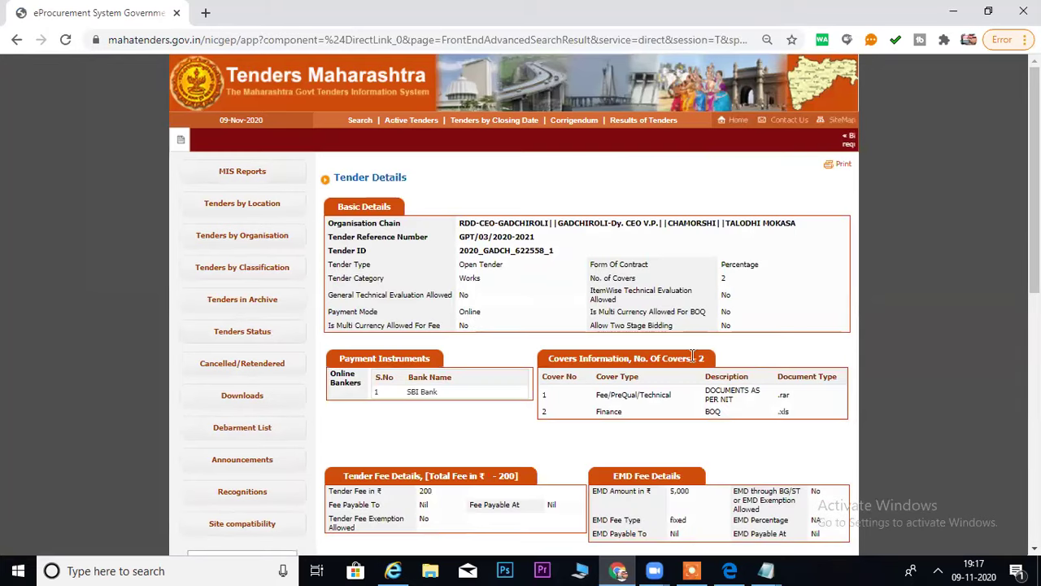
Check the number of covers and the document type required for the technical and finance covers.
{"action": "scroll", "coordinate": [753, 348], "scroll_direction": "down", "scroll_amount": 2}
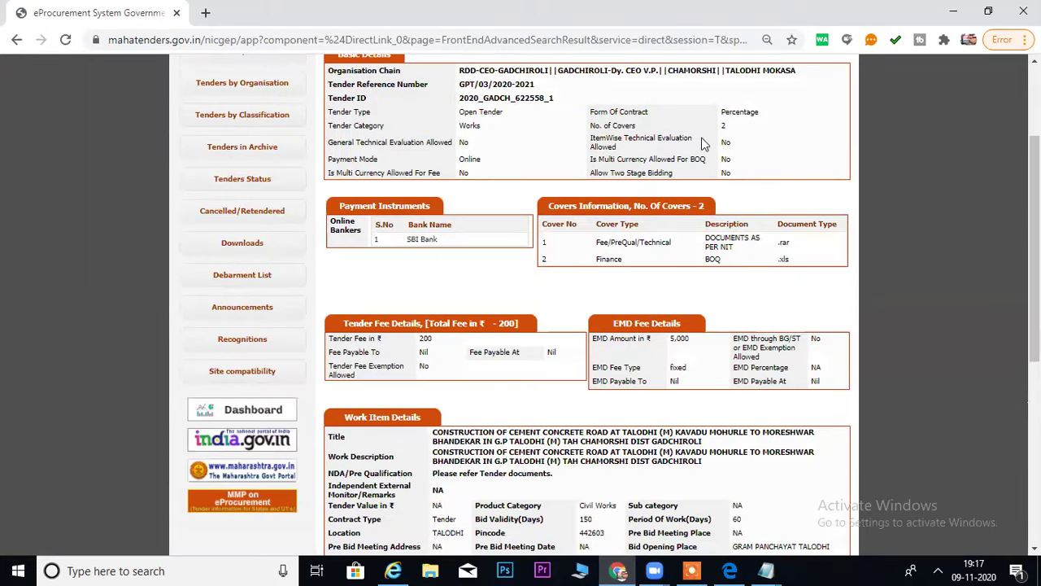
{"action": "double_click", "coordinate": [723, 126]}
{"action": "mouse_move", "coordinate": [618, 258]}
{"action": "left_mouse_down"}
{"action": "mouse_move", "coordinate": [606, 243]}
{"action": "mouse_move", "coordinate": [600, 258]}
{"action": "left_mouse_up"}
{"action": "left_click", "coordinate": [393, 570]}
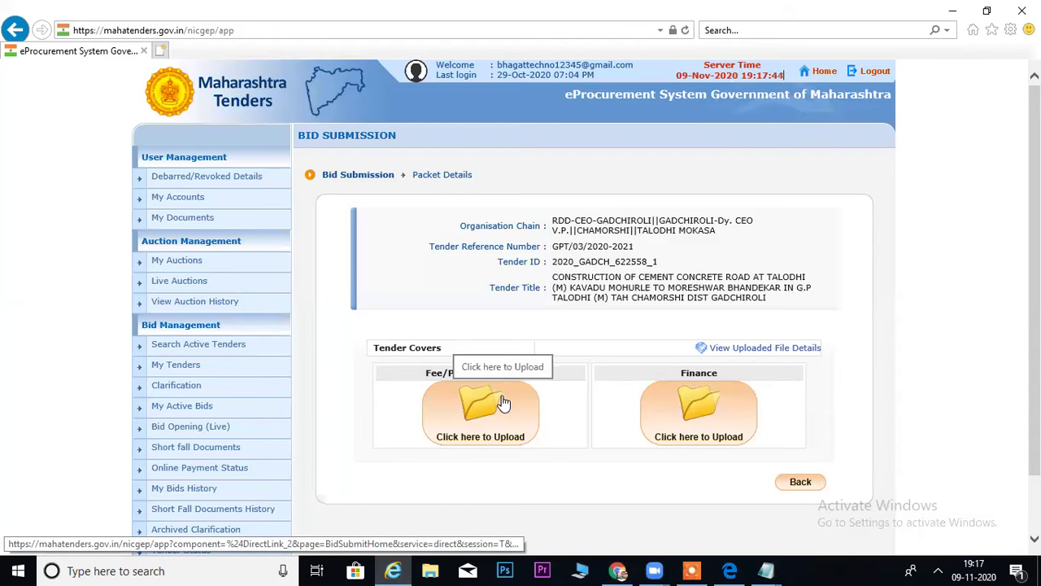
{"action": "left_click", "coordinate": [618, 570]}
{"action": "left_click_drag", "start_coordinate": [622, 242], "coordinate": [764, 249]}
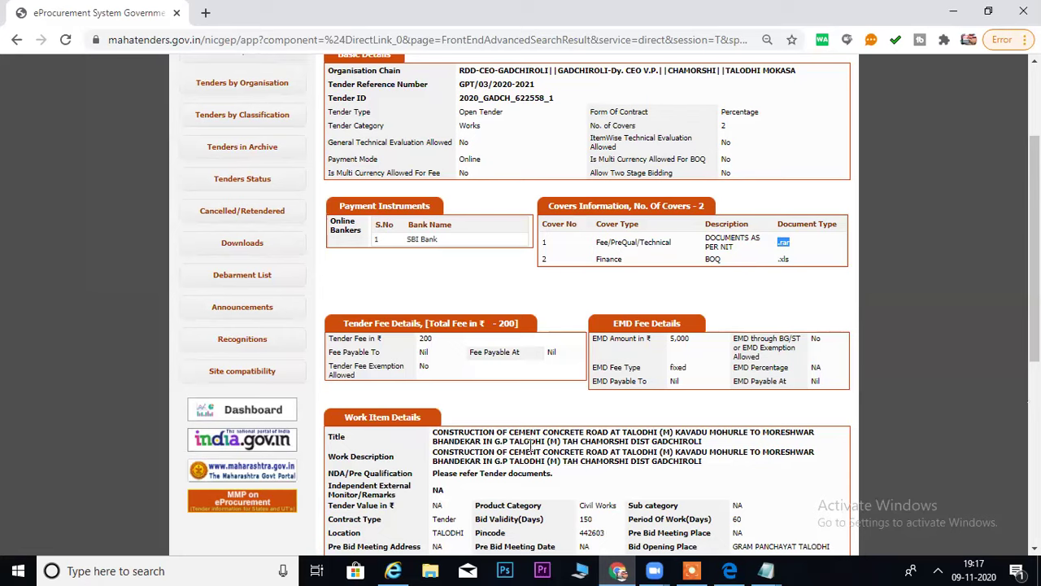
Switch to Internet Explorer, open the Fee/PreQual/Technical cover for upload and widen its document list to read the full description.
{"action": "left_click", "coordinate": [393, 570]}
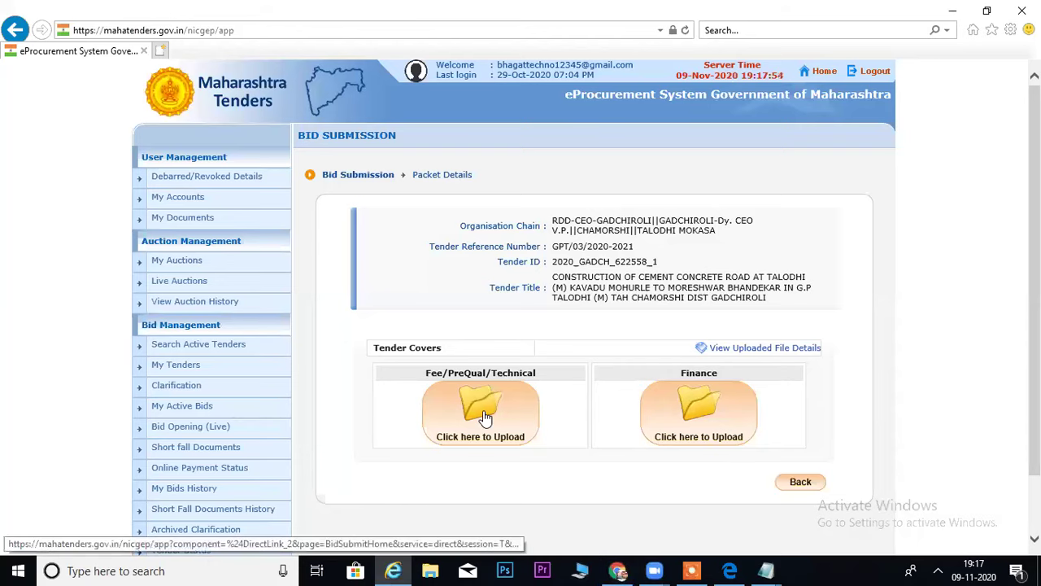
{"action": "left_click", "coordinate": [485, 418]}
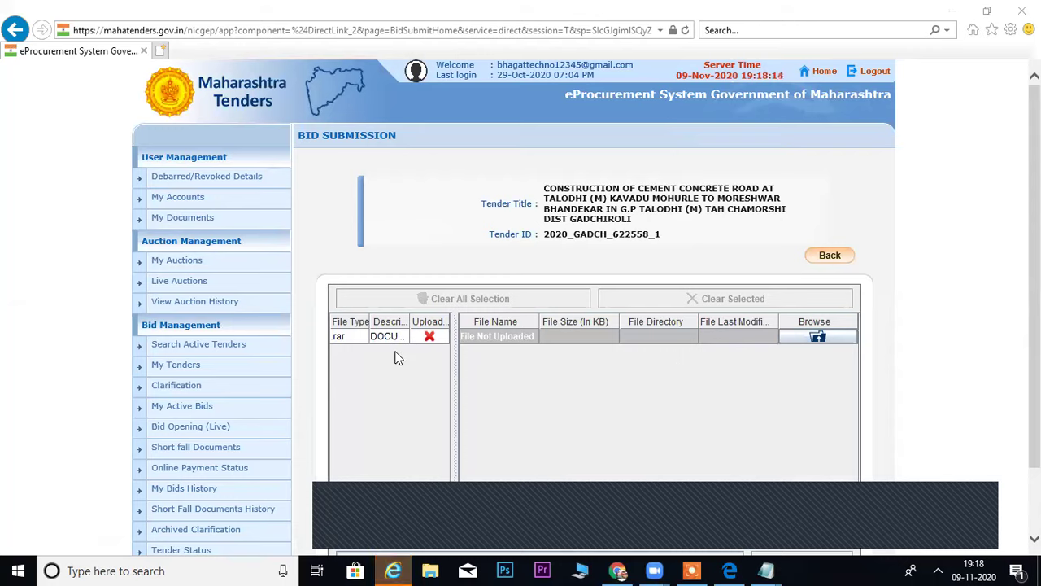
{"action": "left_click_drag", "start_coordinate": [453, 368], "coordinate": [633, 383]}
{"action": "left_click_drag", "start_coordinate": [528, 321], "coordinate": [586, 321]}
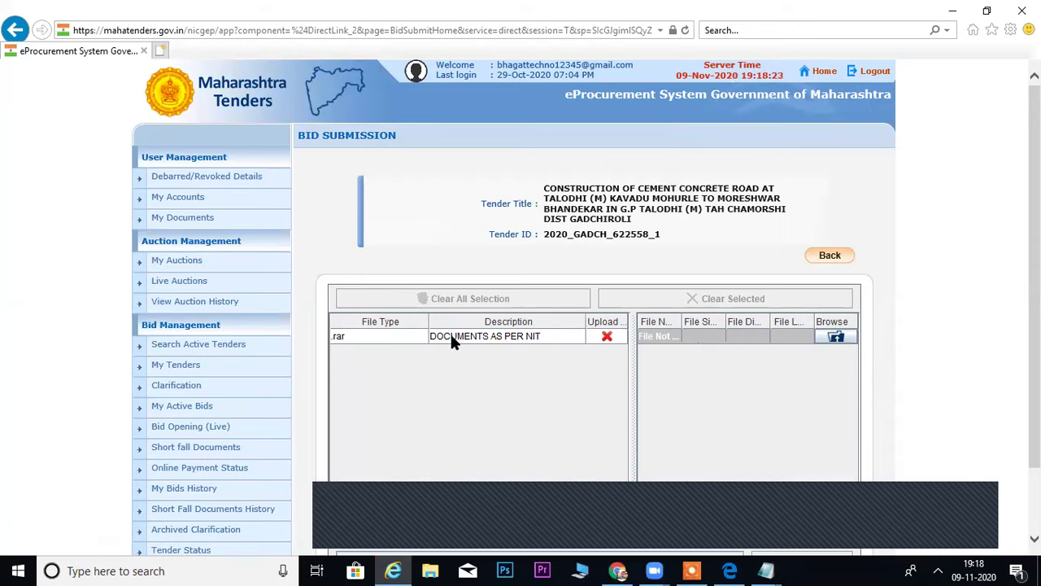
{"action": "left_click_drag", "start_coordinate": [424, 321], "coordinate": [372, 322]}
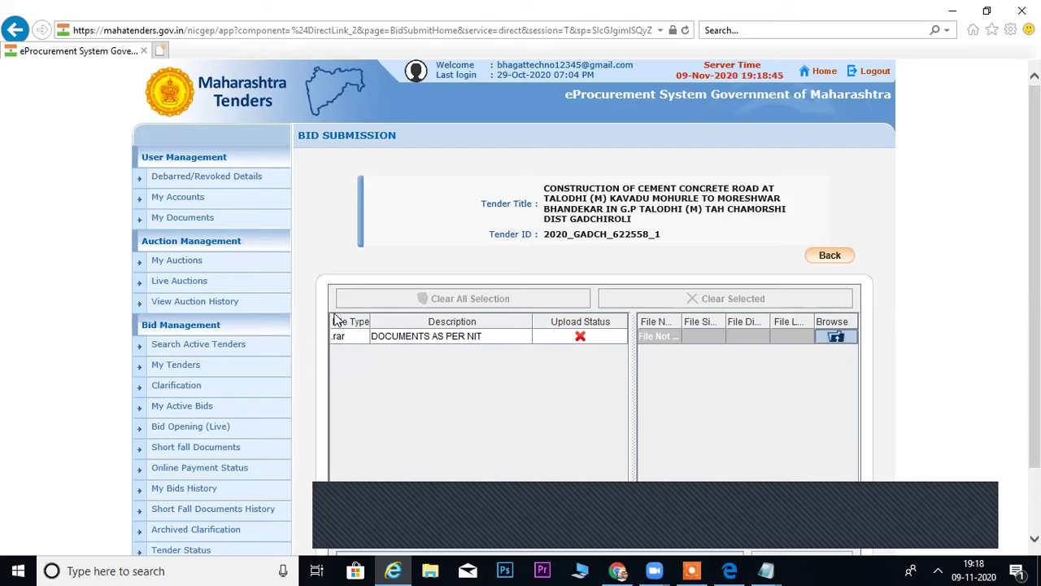
Browse for the technical cover's file in the RDD GADCHOROLI folder inside the Desktop folder 1234.
{"action": "left_click", "coordinate": [483, 192]}
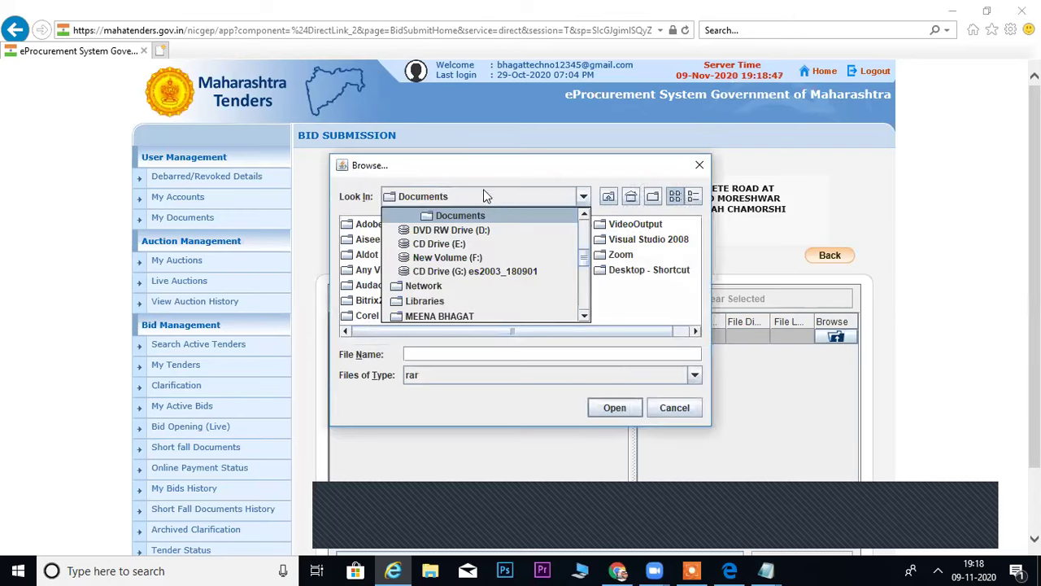
{"action": "left_click_drag", "start_coordinate": [584, 259], "coordinate": [588, 224]}
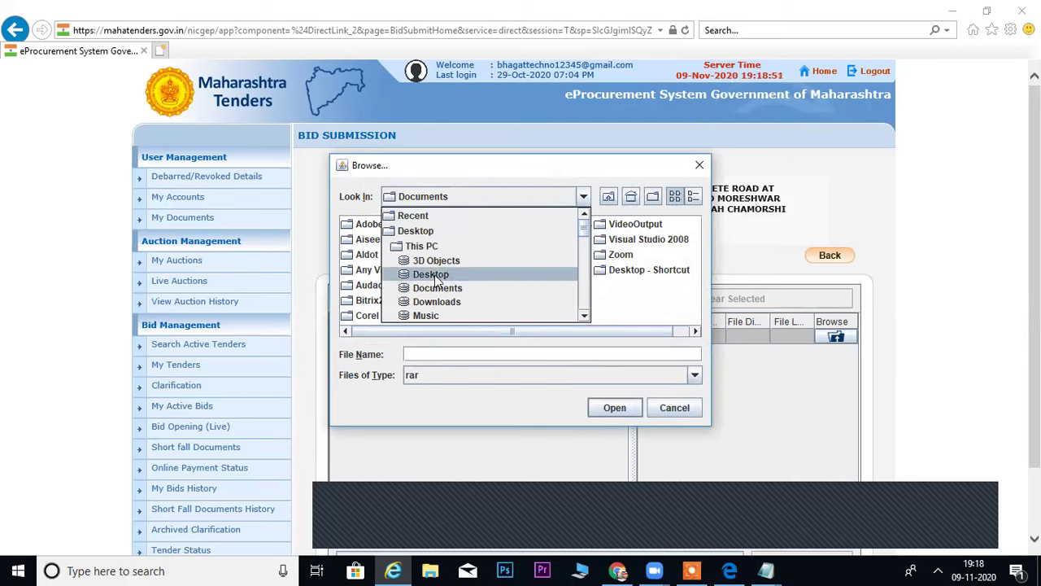
{"action": "left_click", "coordinate": [431, 276]}
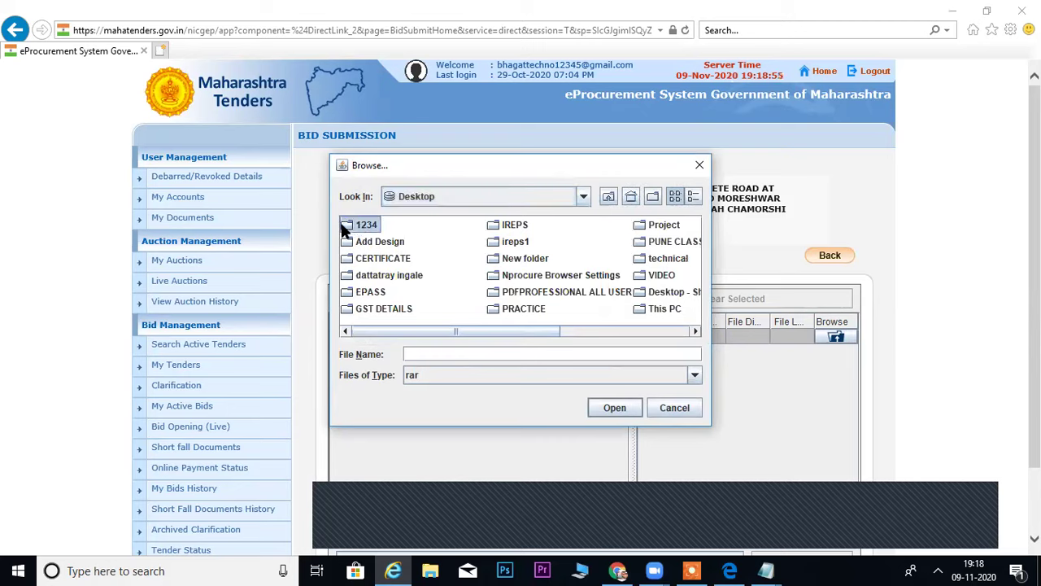
{"action": "double_click", "coordinate": [348, 230]}
{"action": "left_click", "coordinate": [383, 239]}
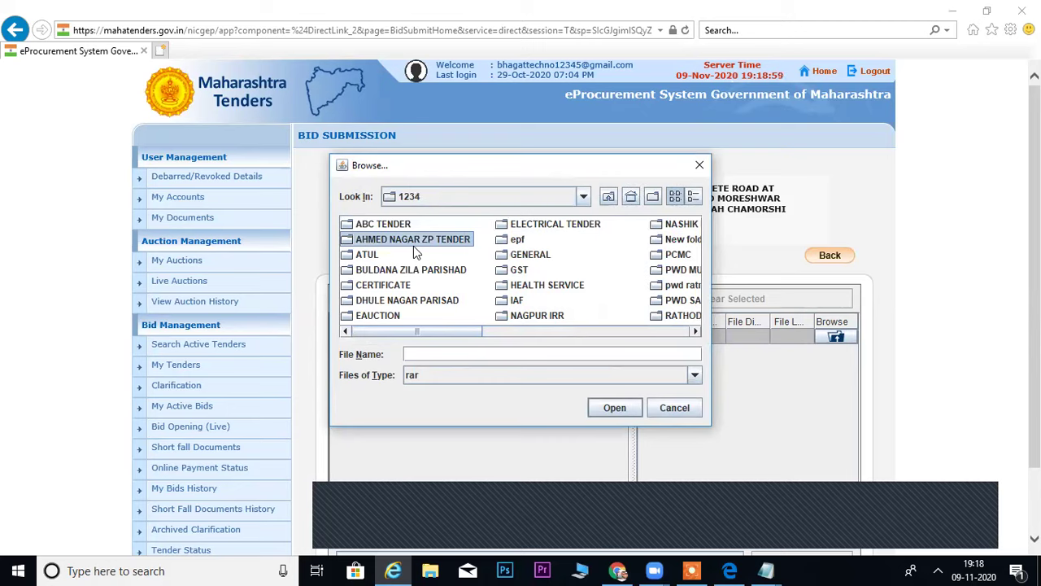
{"action": "key", "text": "r"}
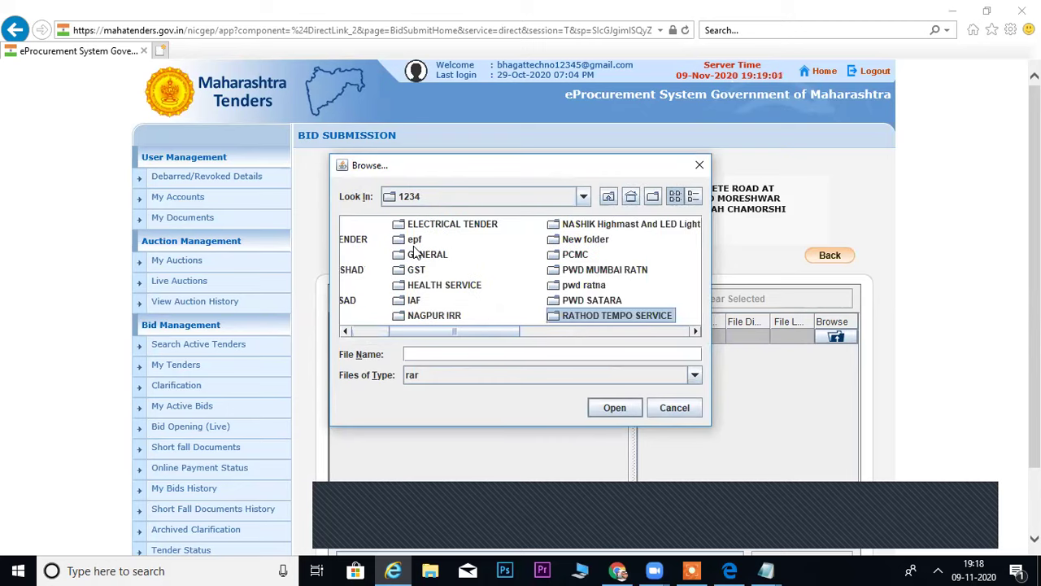
{"action": "key", "text": "r"}
{"action": "key", "text": "r"}
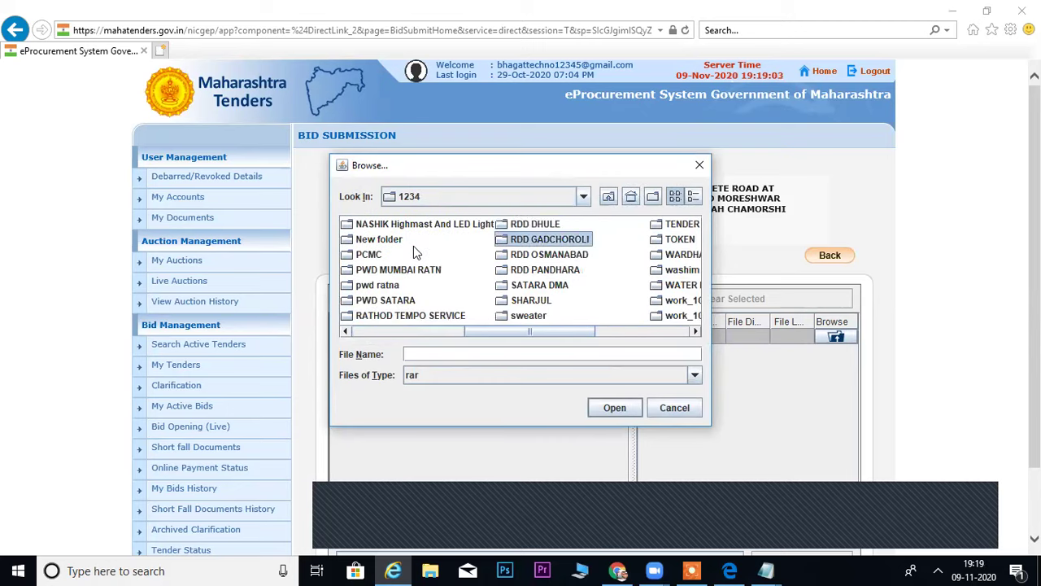
{"action": "key", "text": "Return"}
{"action": "left_click", "coordinate": [413, 244]}
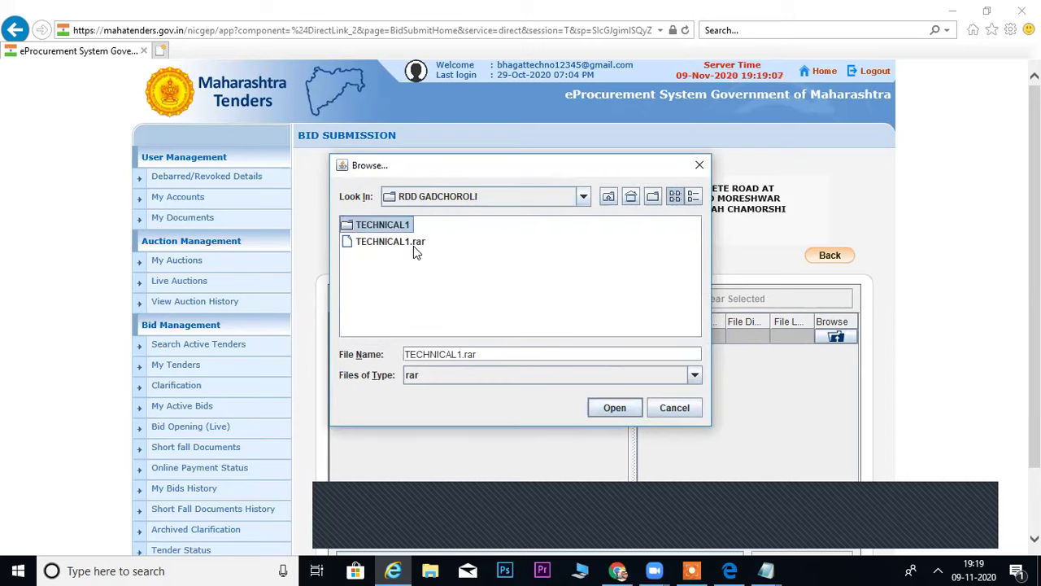
{"action": "left_click", "coordinate": [413, 244]}
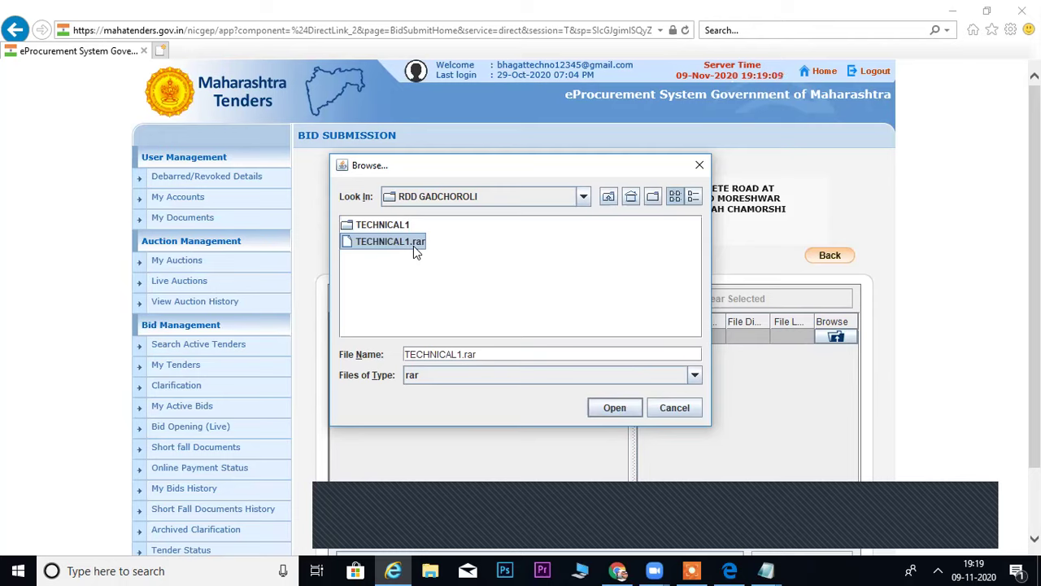
{"action": "key", "text": "Up"}
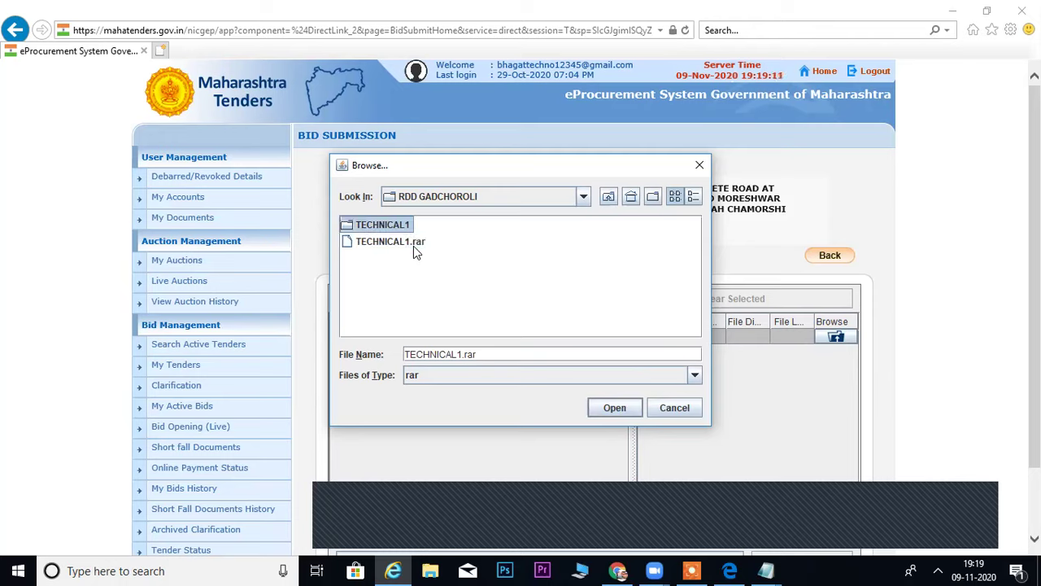
{"action": "key", "text": "Return"}
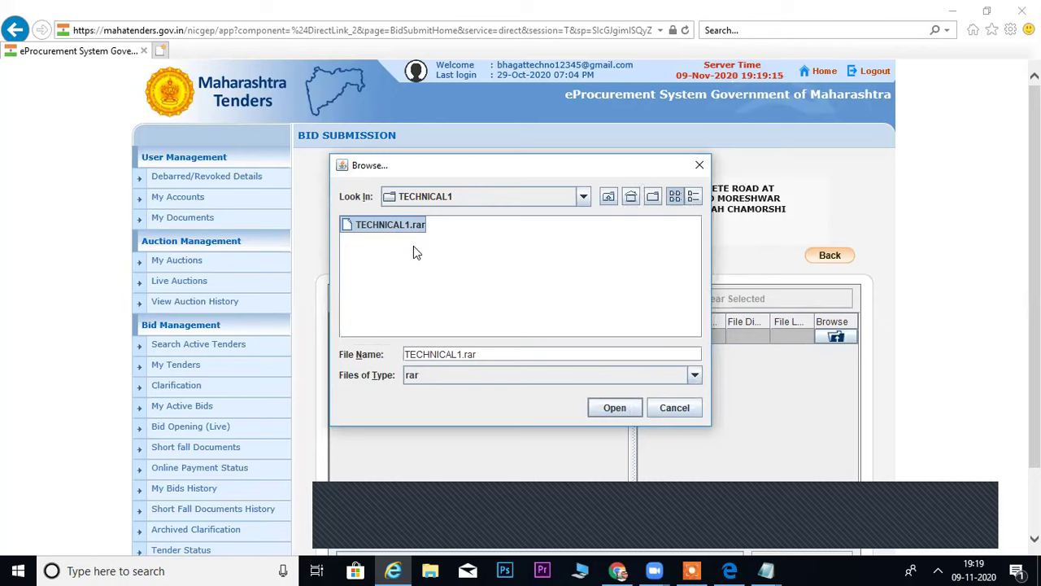
{"action": "key", "text": "BackSpace"}
Attach TECHNICAL1.rar from the RDD GADCHOROLI folder to the technical cover, then sign and upload it with the digital signature PIN.
{"action": "left_click", "coordinate": [414, 246]}
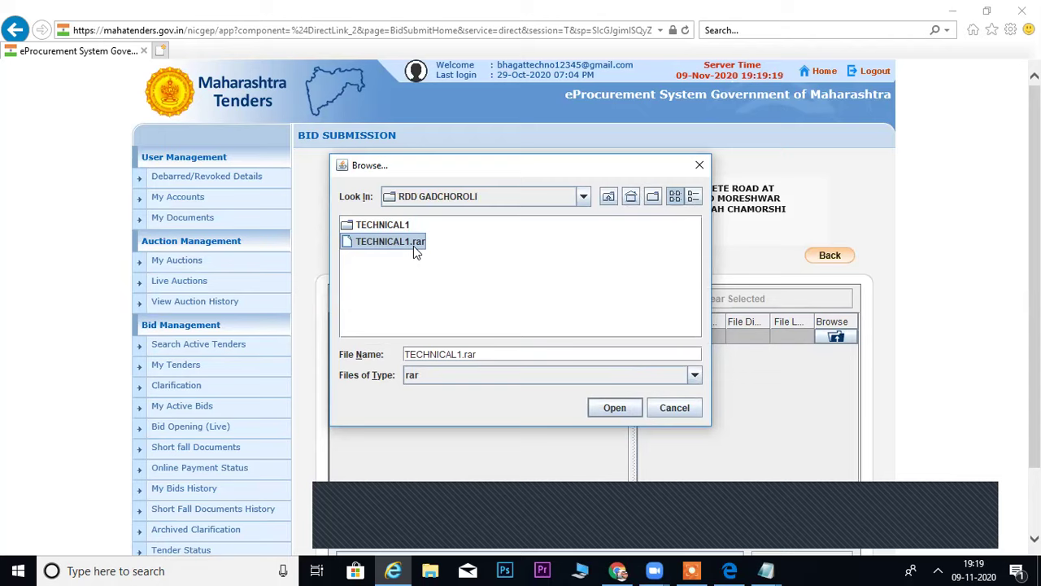
{"action": "key", "text": "Return"}
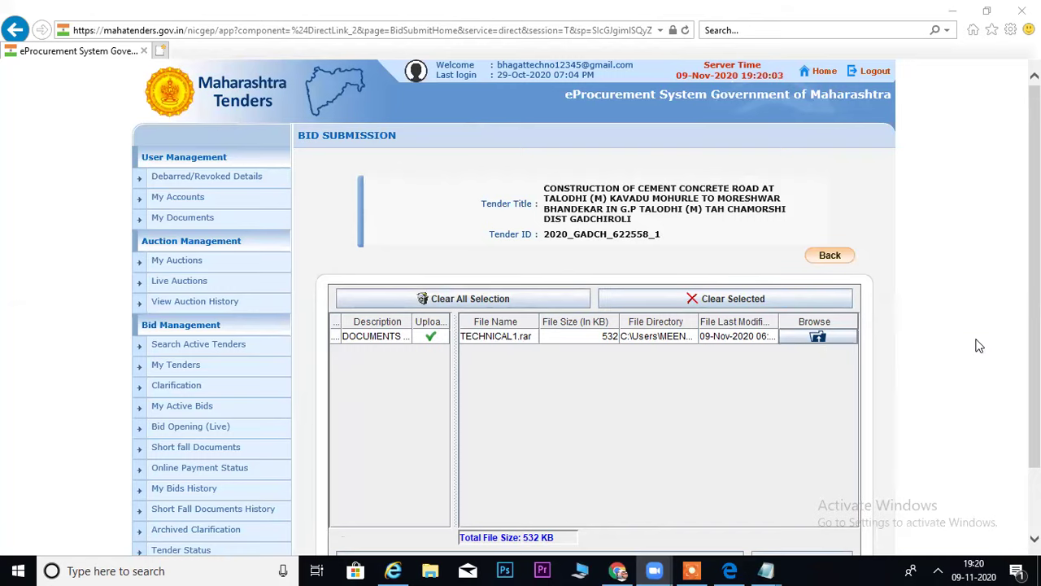
{"action": "scroll", "coordinate": [979, 346], "scroll_direction": "down", "scroll_amount": 2}
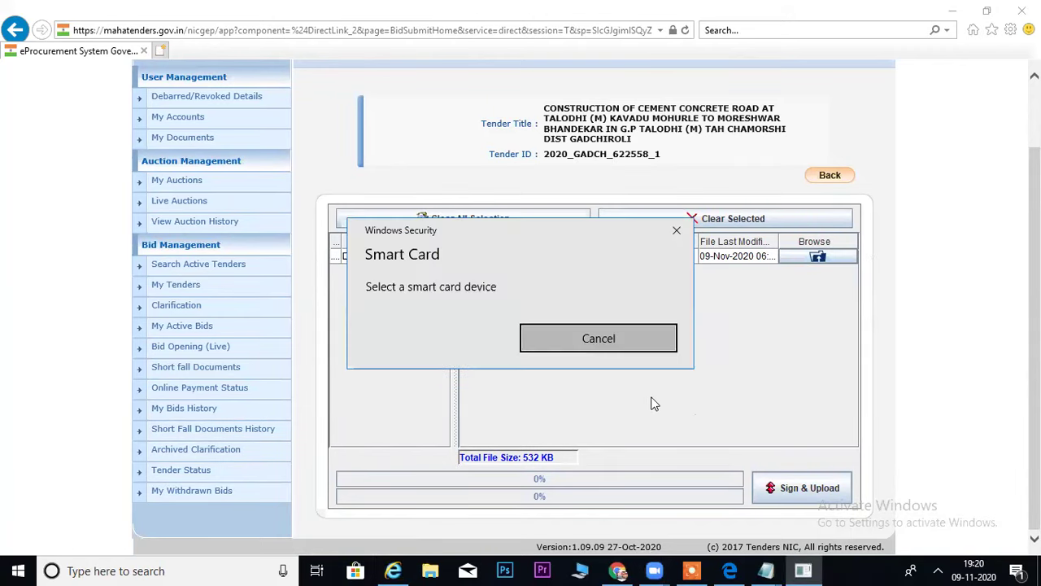
{"action": "left_click", "coordinate": [630, 409]}
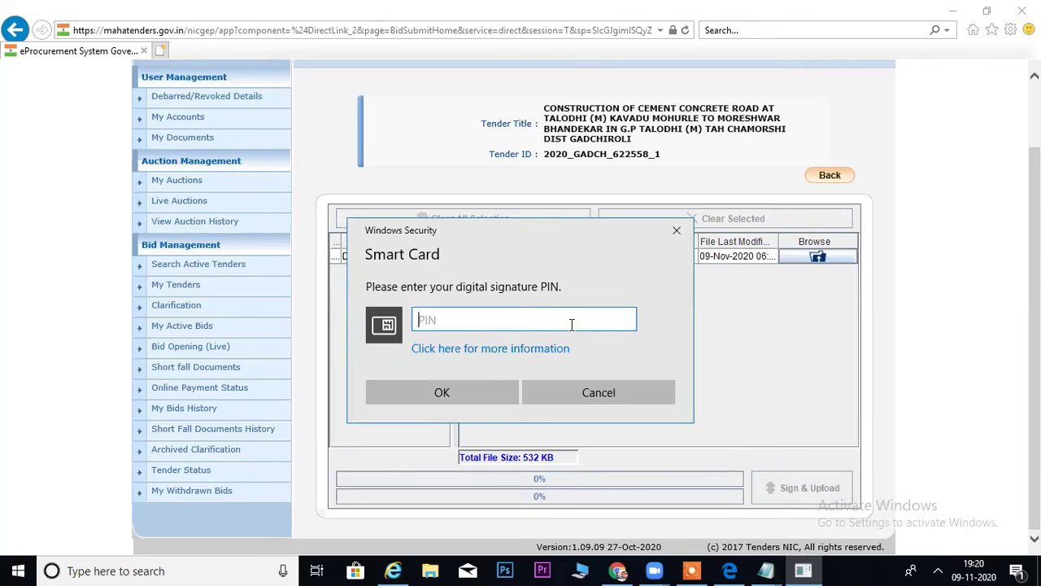
{"action": "type", "text": "••••••••"}
{"action": "key", "text": "Return"}
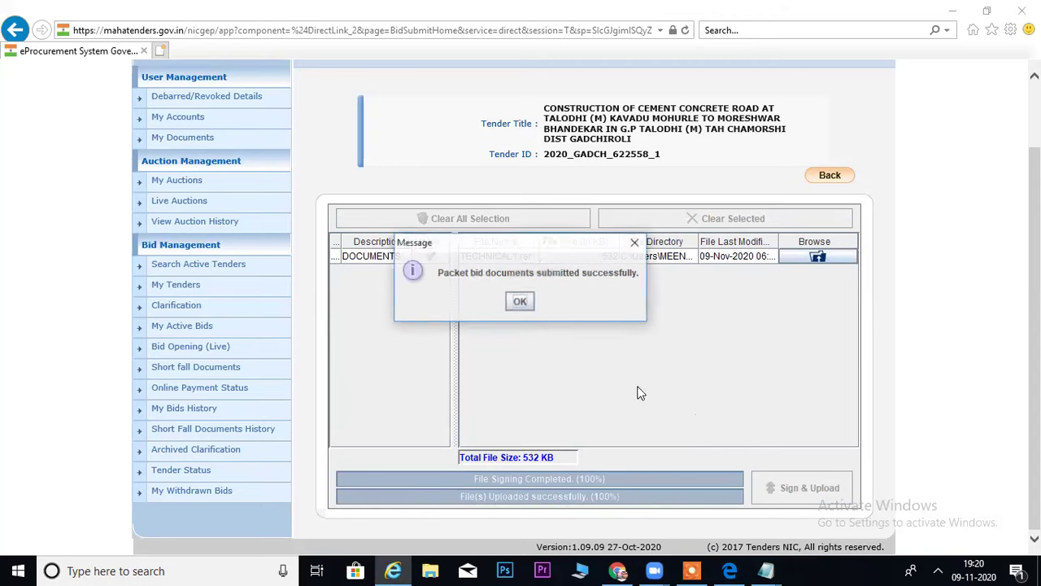
{"action": "left_click", "coordinate": [519, 303]}
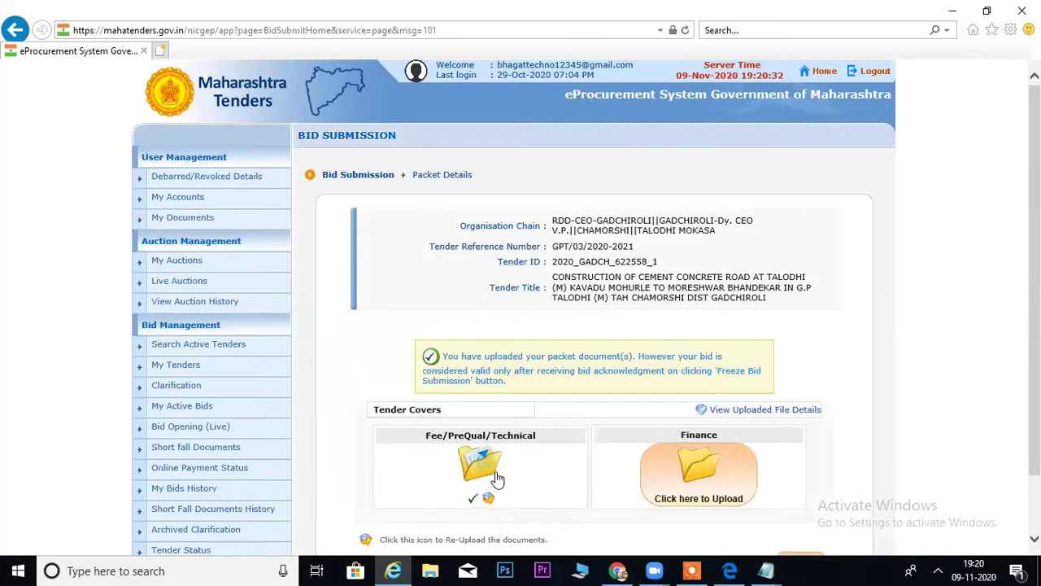
Open the Finance cover for upload and browse for its BOQ file in the Desktop folder 1234.
{"action": "left_click", "coordinate": [696, 470]}
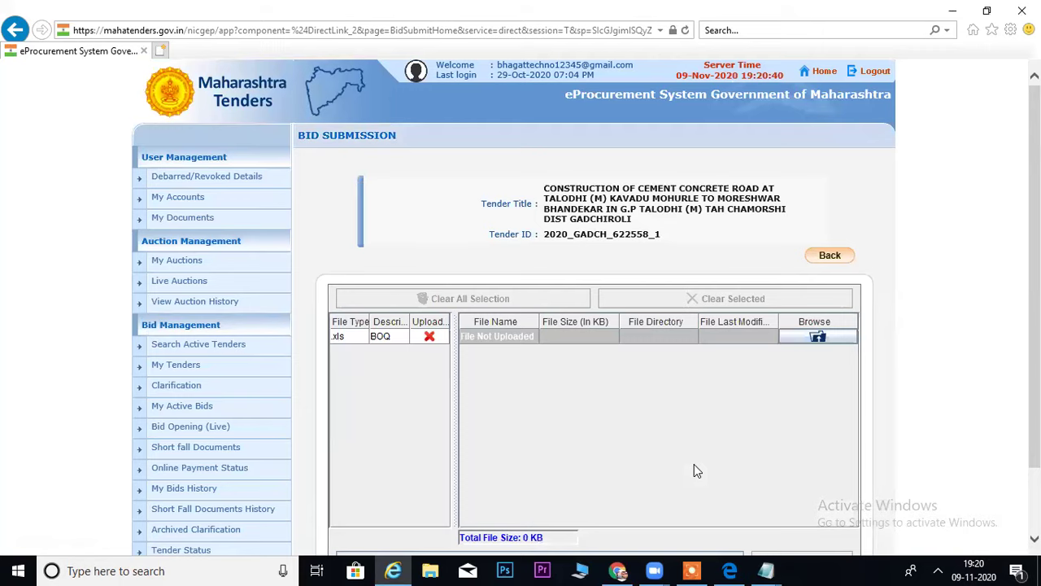
{"action": "left_click", "coordinate": [822, 339]}
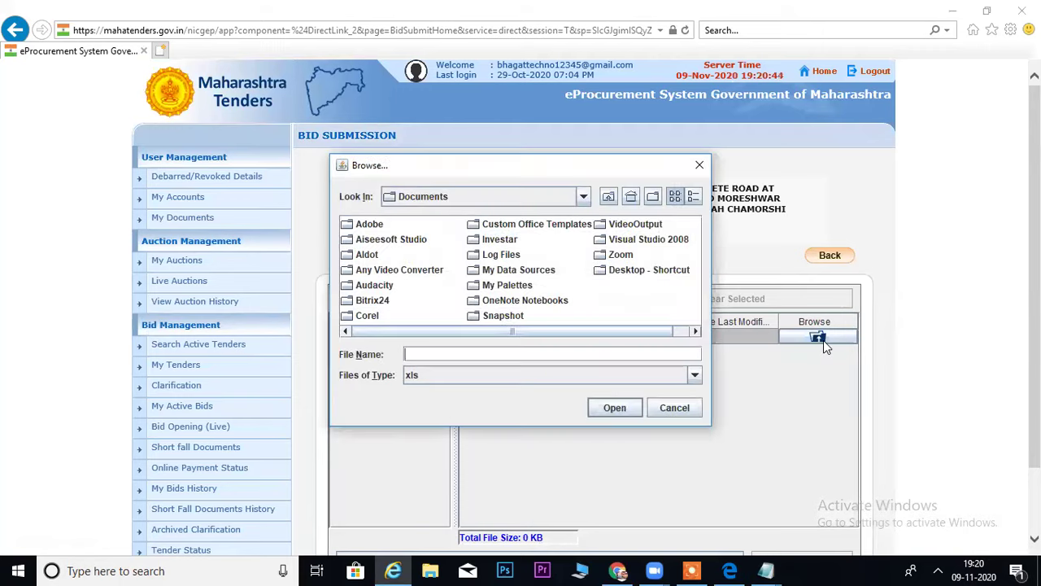
{"action": "left_click", "coordinate": [584, 196]}
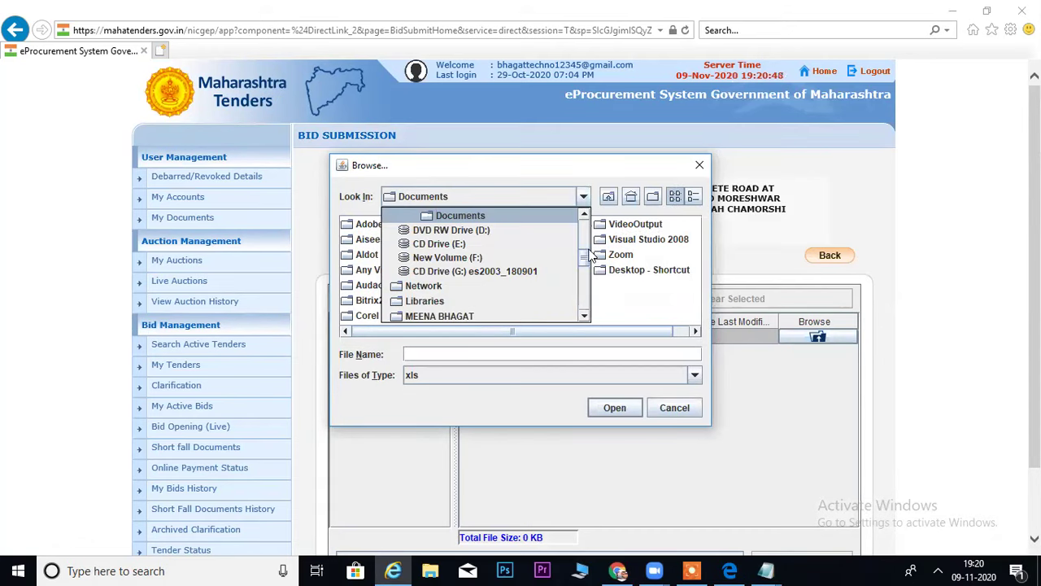
{"action": "left_click_drag", "start_coordinate": [585, 256], "coordinate": [587, 227]}
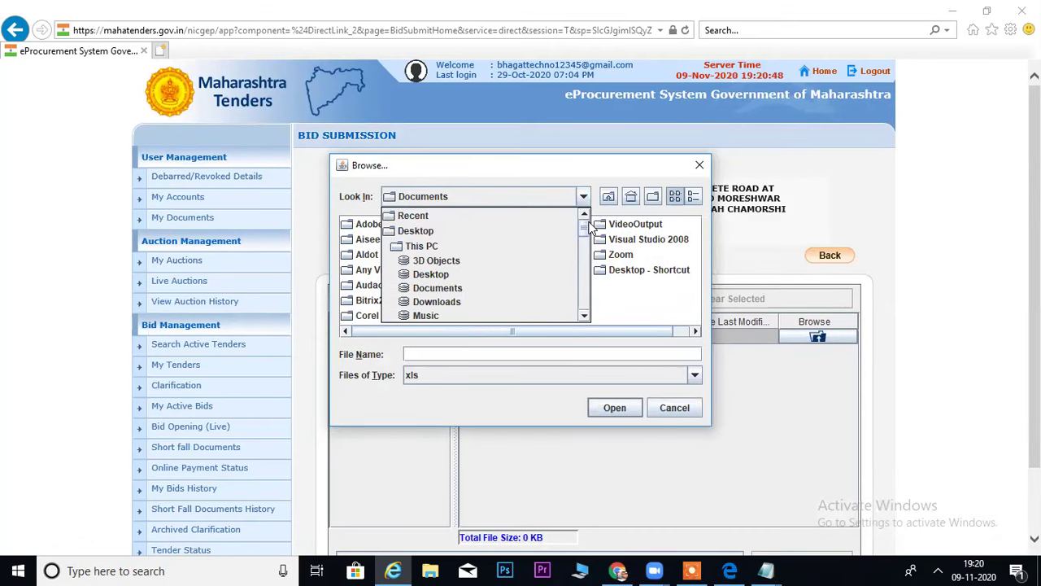
{"action": "left_click", "coordinate": [436, 234]}
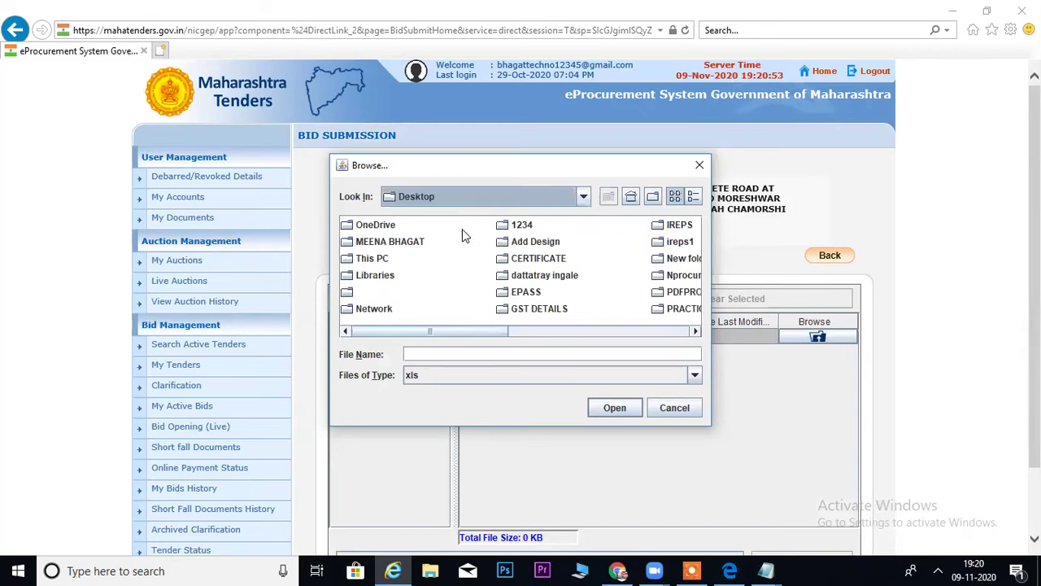
{"action": "left_click", "coordinate": [504, 229]}
{"action": "double_click", "coordinate": [505, 231]}
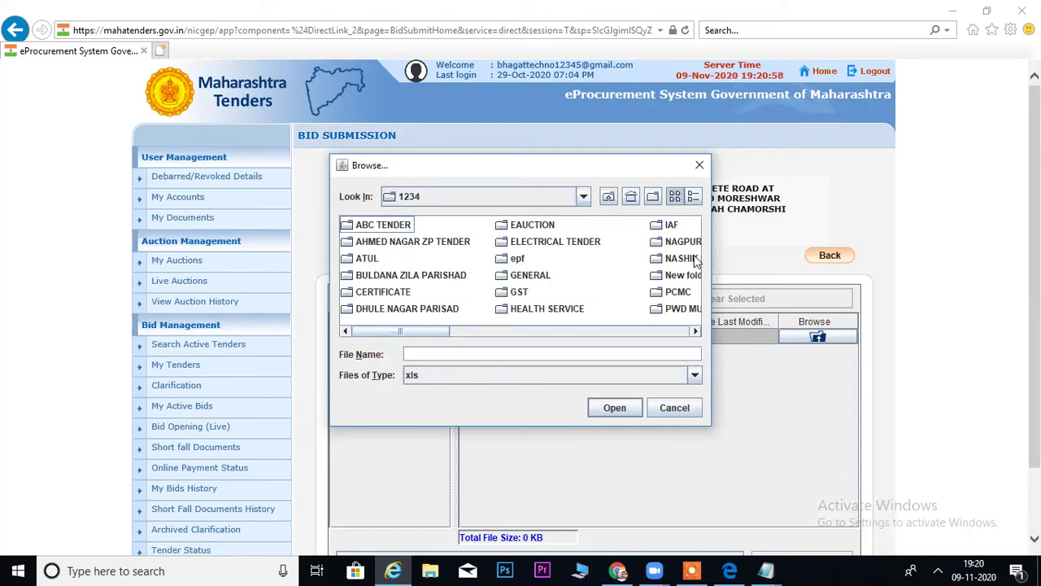
Look through the ATUL and DHULE NAGAR PARISAD folders and try to attach a BOQ workbook to the Finance cover.
{"action": "left_click", "coordinate": [349, 258]}
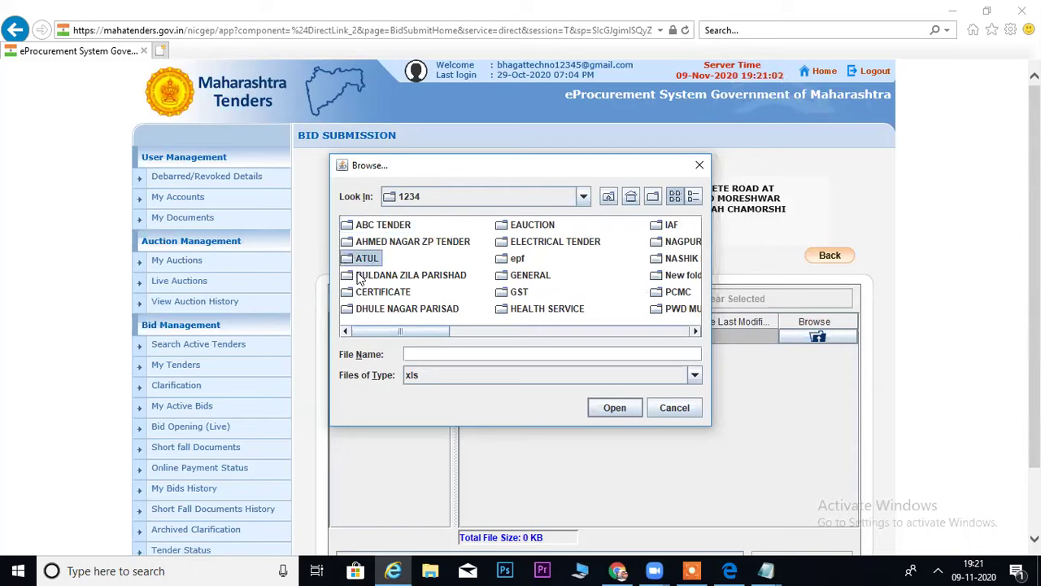
{"action": "key", "text": "Return"}
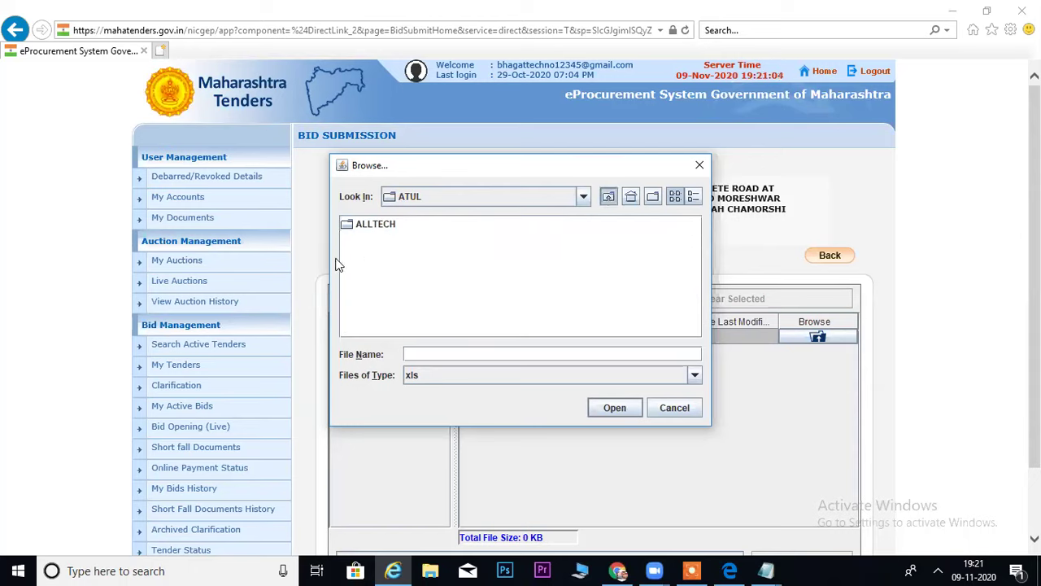
{"action": "key", "text": "BackSpace"}
{"action": "left_click", "coordinate": [350, 314]}
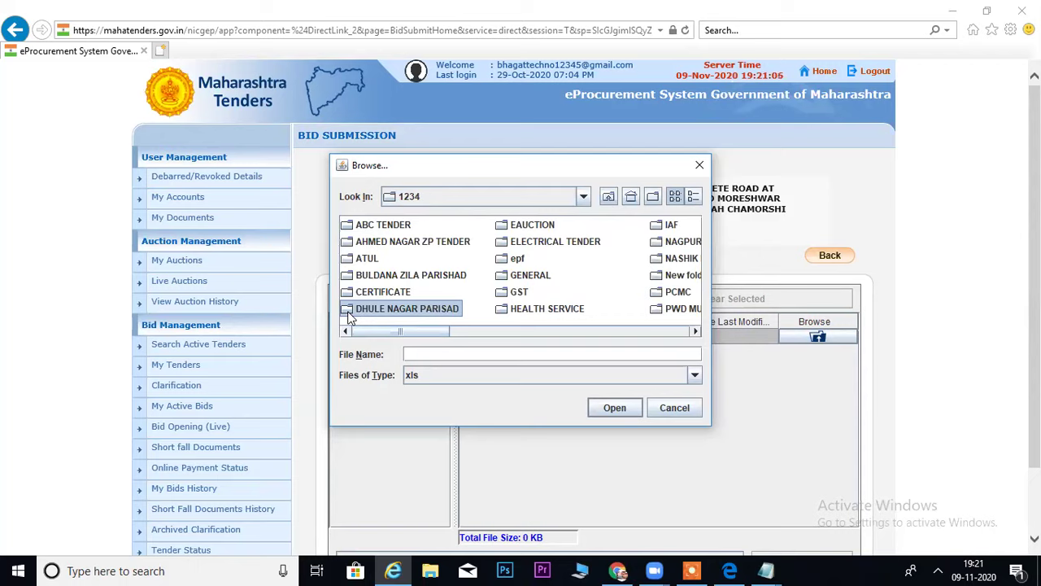
{"action": "double_click", "coordinate": [350, 314]}
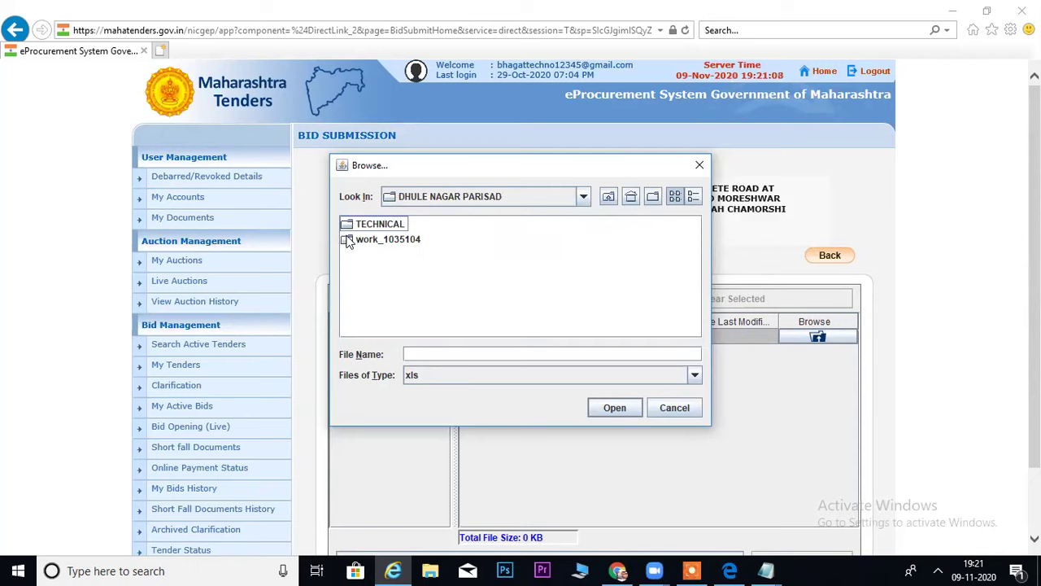
{"action": "left_click", "coordinate": [348, 242]}
{"action": "double_click", "coordinate": [348, 242]}
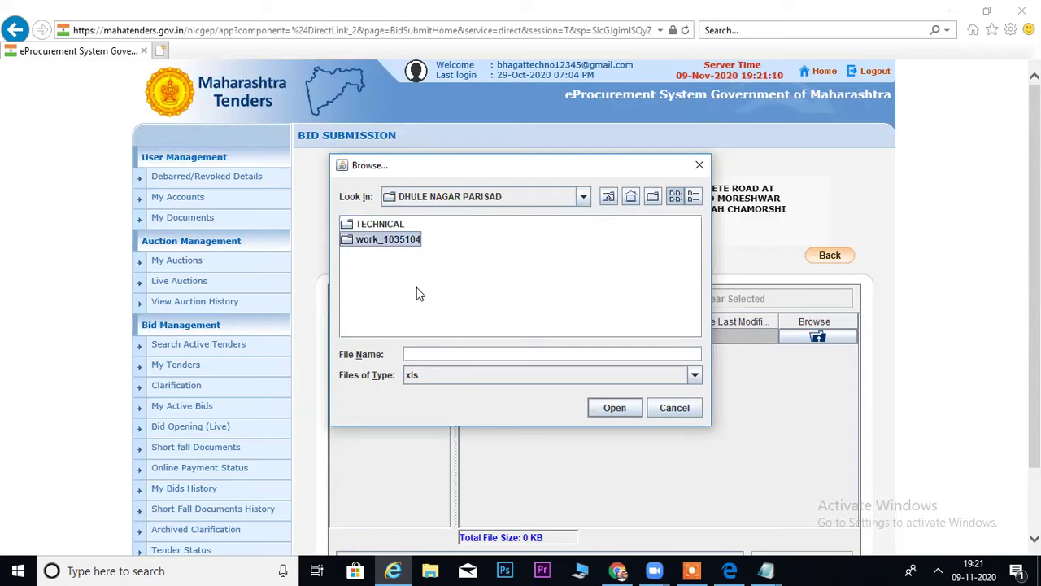
{"action": "left_click", "coordinate": [346, 225]}
{"action": "double_click", "coordinate": [345, 225]}
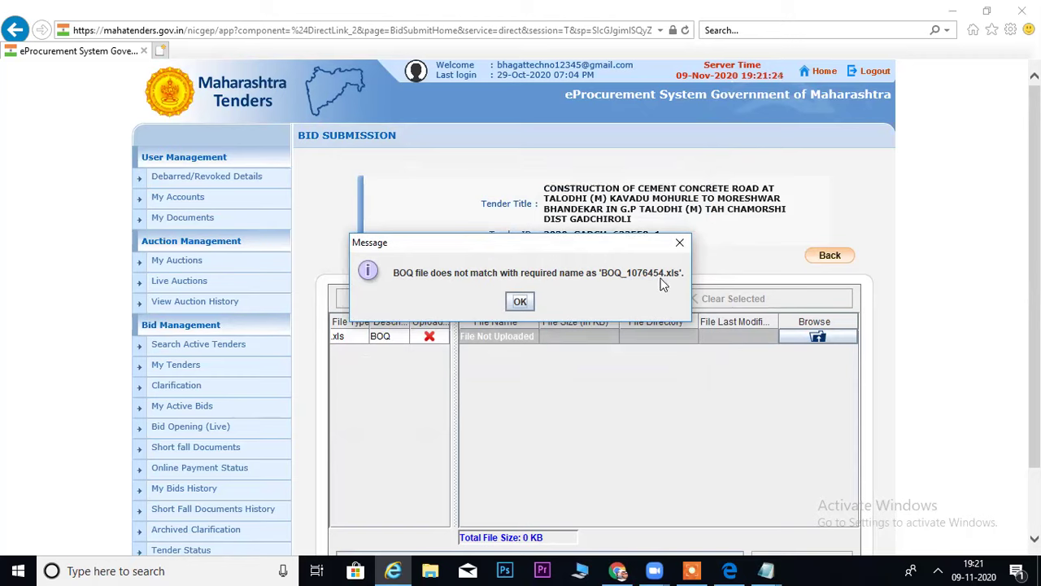
{"action": "left_click", "coordinate": [521, 301]}
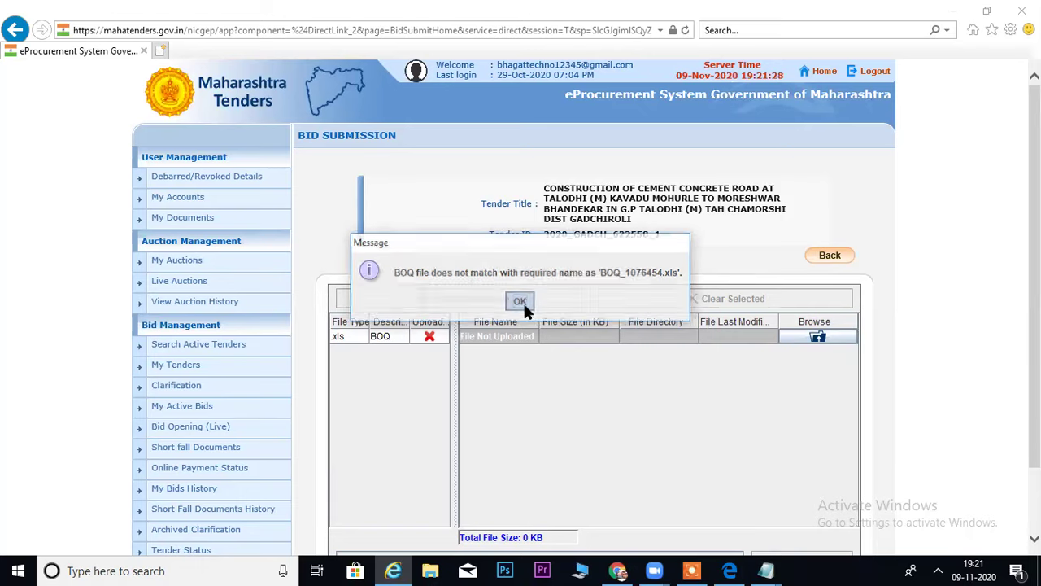
Attach BOQ_1076454.xls from the RDD GADCHOROLI folder inside Desktop folder 1234 to the Finance cover, allowing the Java application to run.
{"action": "left_click", "coordinate": [810, 342]}
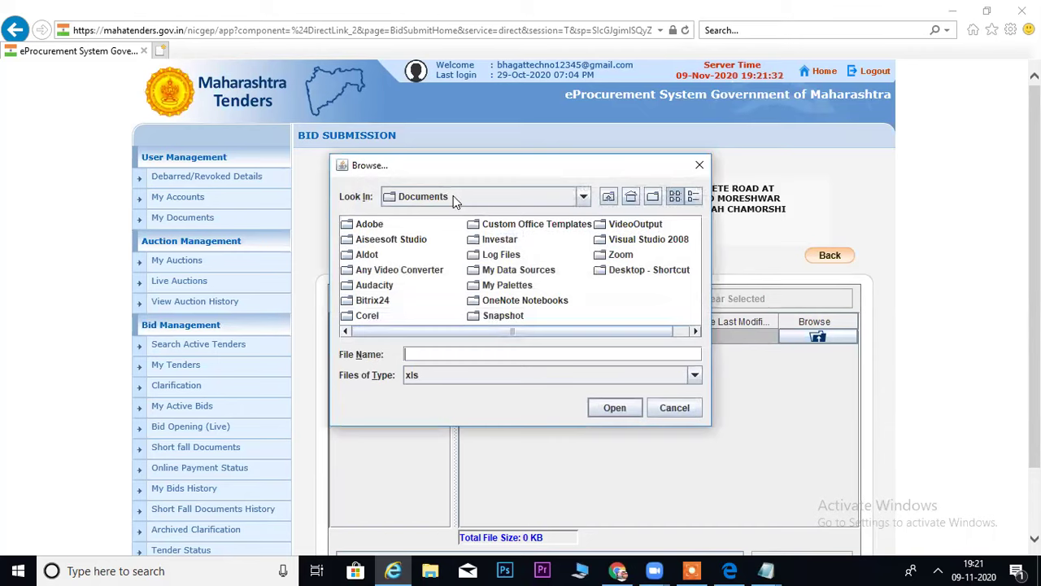
{"action": "left_click", "coordinate": [453, 196]}
{"action": "scroll", "coordinate": [483, 285], "scroll_direction": "up", "scroll_amount": 2}
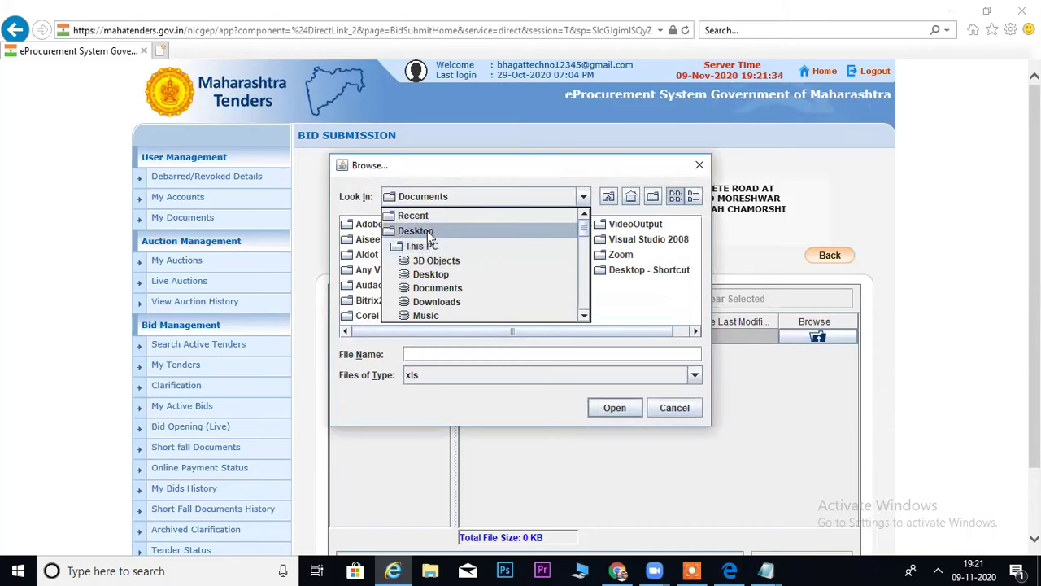
{"action": "left_click", "coordinate": [417, 231]}
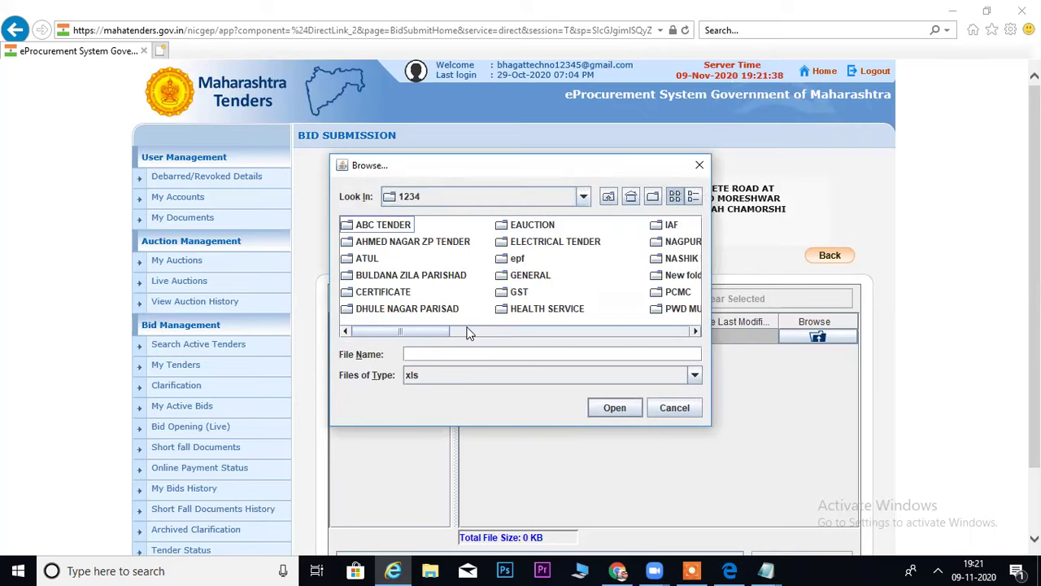
{"action": "left_click", "coordinate": [397, 244]}
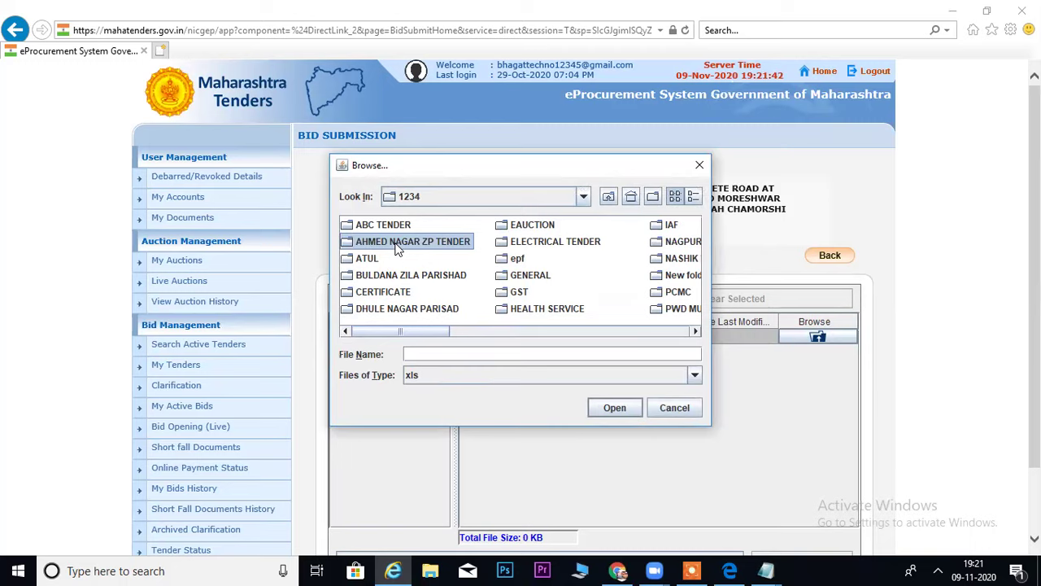
{"action": "key", "text": "r"}
{"action": "key", "text": "d"}
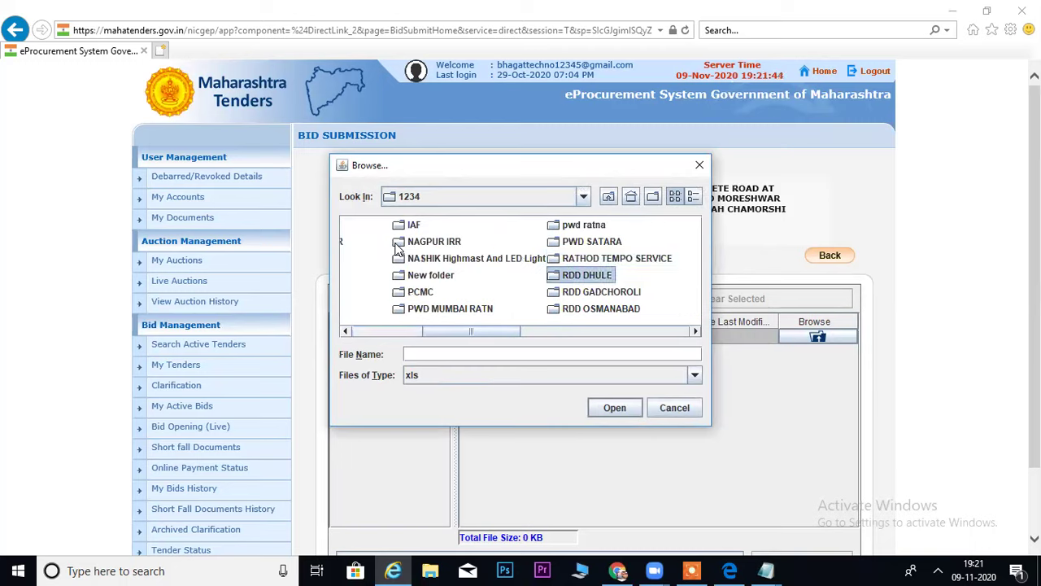
{"action": "key", "text": "Down"}
{"action": "key", "text": "Return"}
{"action": "left_click", "coordinate": [396, 248]}
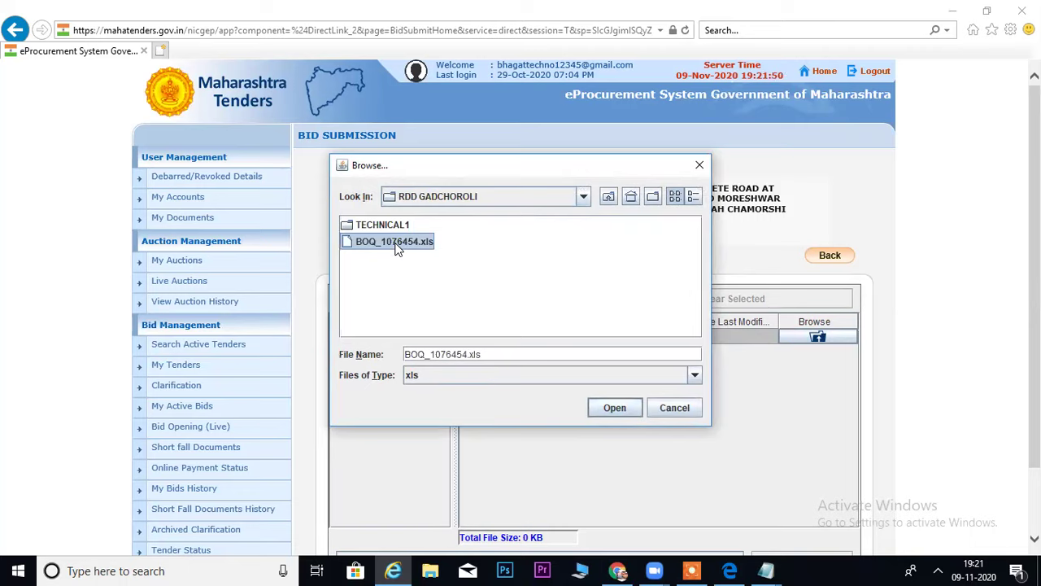
{"action": "key", "text": "Return"}
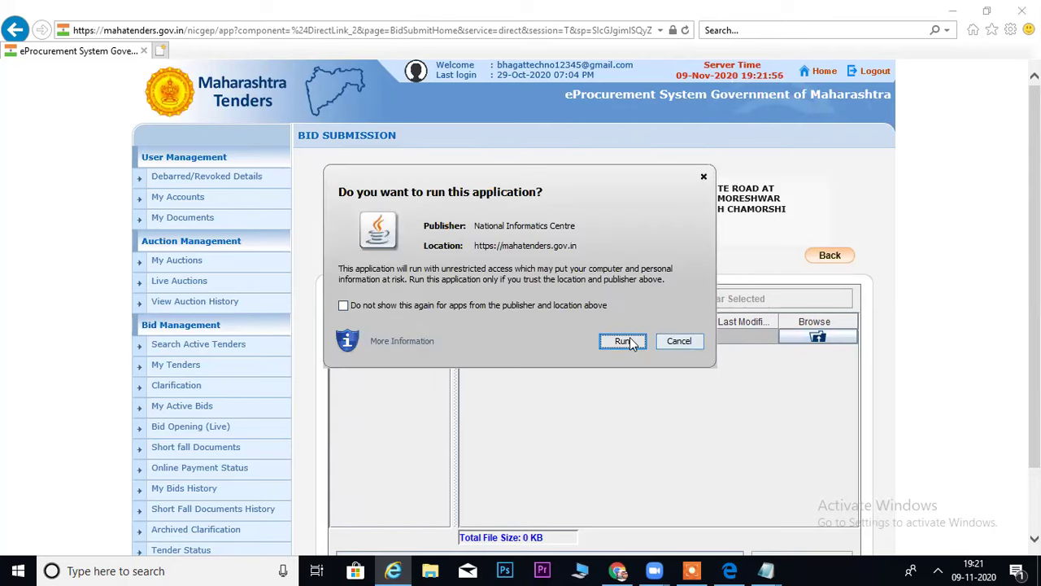
{"action": "left_click", "coordinate": [624, 340]}
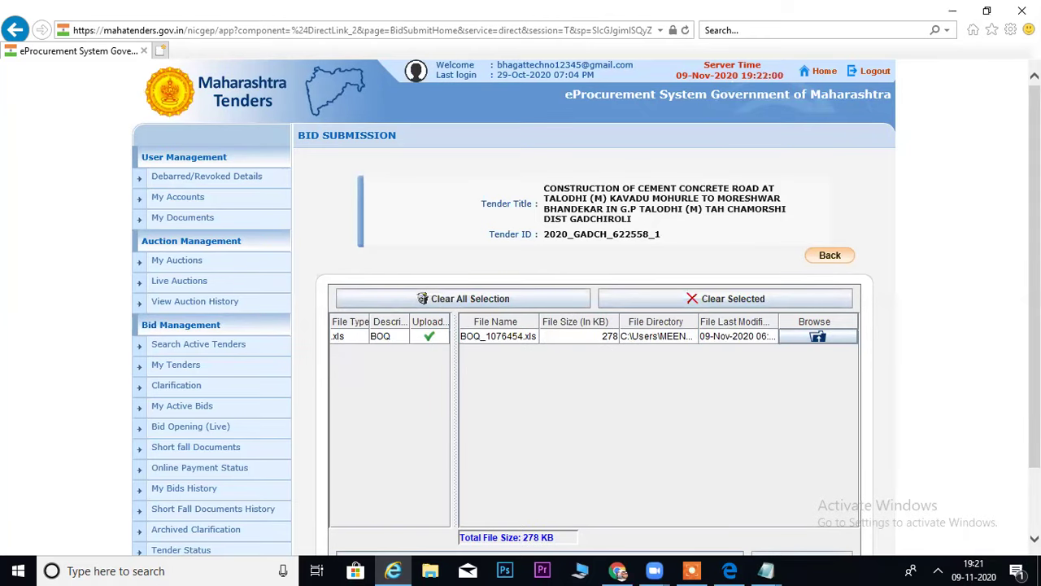
Sign and upload the attached BOQ workbook for the Finance cover and return to the packet details.
{"action": "scroll", "coordinate": [893, 479], "scroll_direction": "down", "scroll_amount": 2}
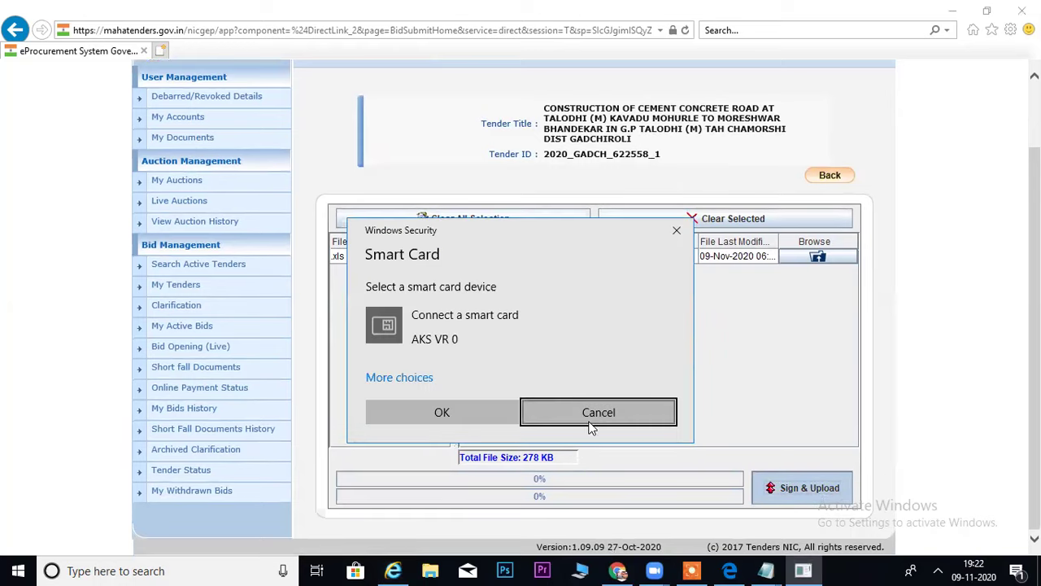
{"action": "left_click", "coordinate": [589, 422]}
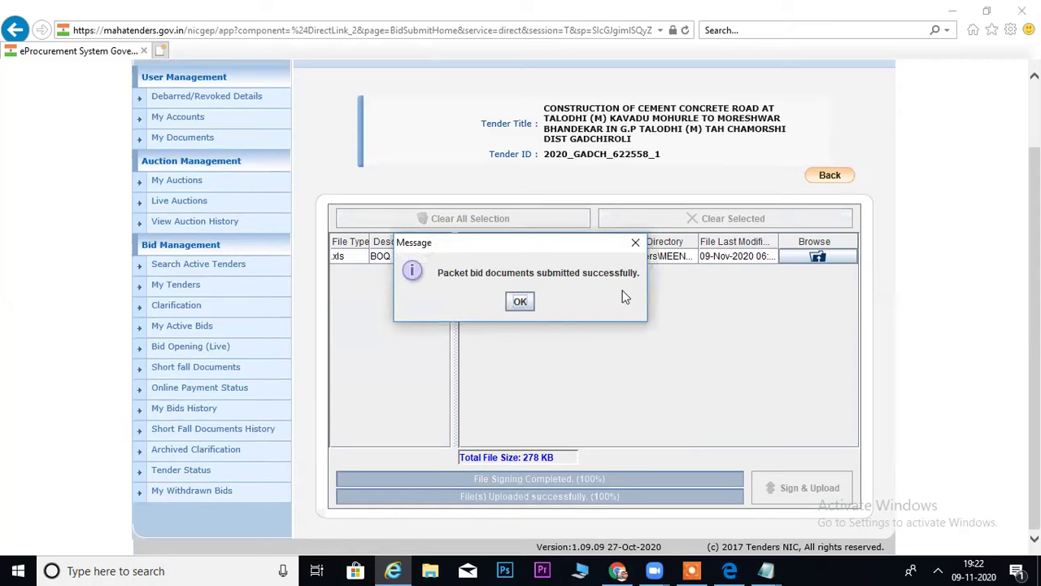
{"action": "left_click", "coordinate": [521, 301]}
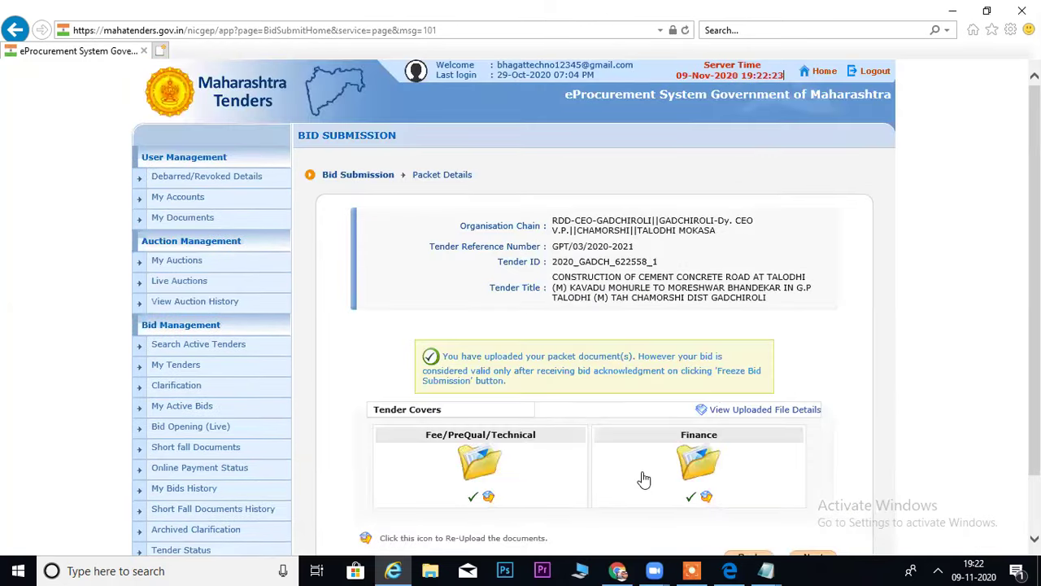
View the uploaded file details and check the file names and sizes of both covers, then close the list.
{"action": "scroll", "coordinate": [453, 458], "scroll_direction": "down", "scroll_amount": 2}
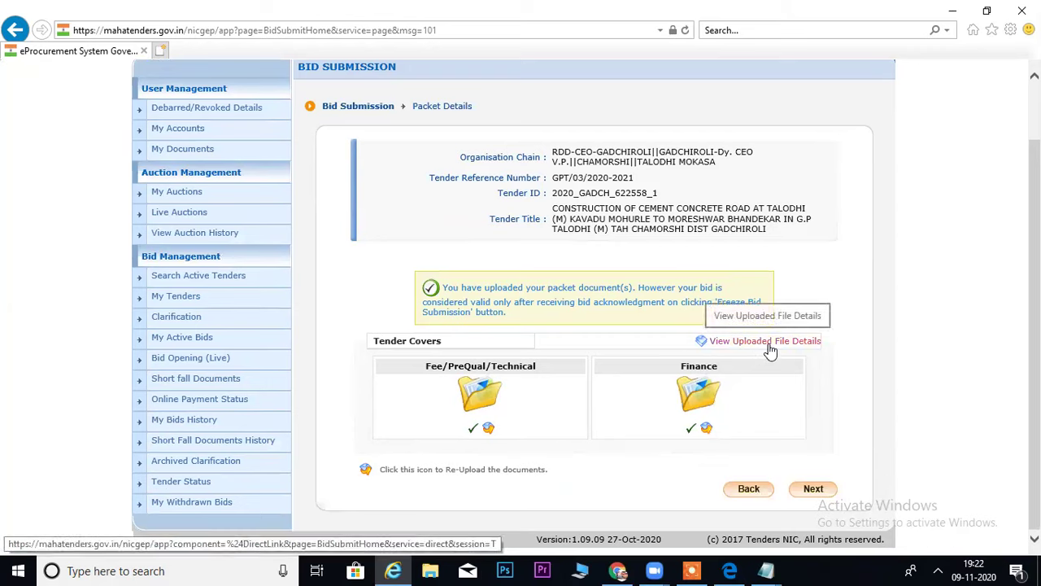
{"action": "left_click", "coordinate": [698, 381]}
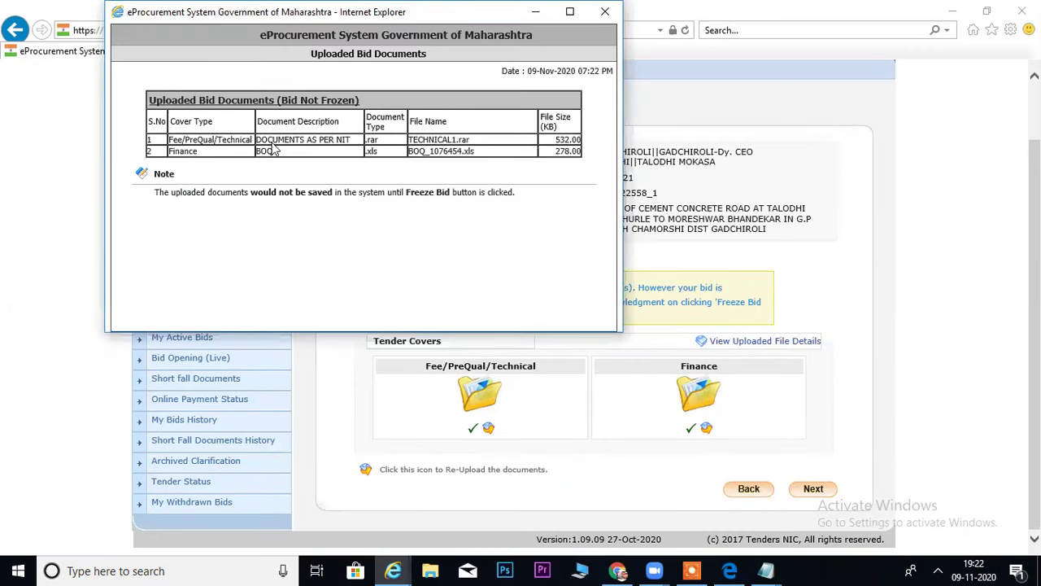
{"action": "left_click_drag", "start_coordinate": [194, 140], "coordinate": [585, 139]}
{"action": "left_click_drag", "start_coordinate": [430, 151], "coordinate": [479, 151]}
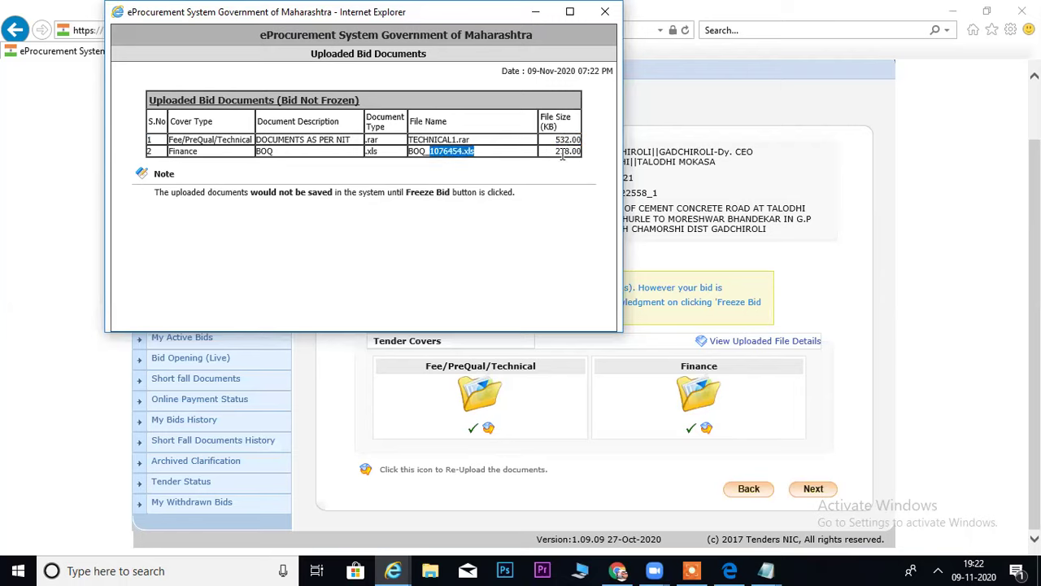
{"action": "left_click_drag", "start_coordinate": [557, 155], "coordinate": [577, 162]}
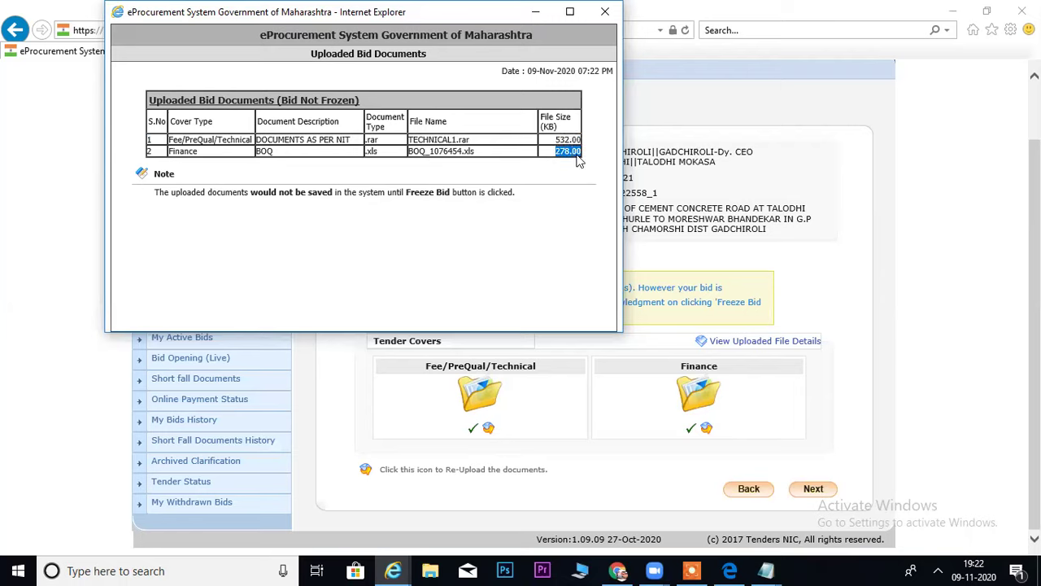
{"action": "left_click", "coordinate": [605, 11]}
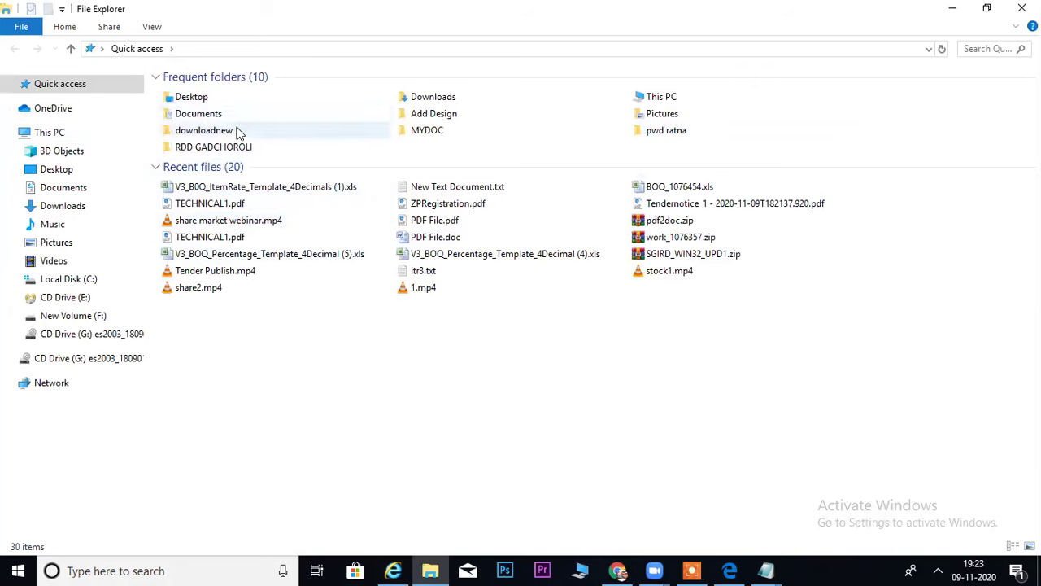
Open BOQ_1076454.xls from the RDD GADCHOROLI folder inside Desktop folder 1234.
{"action": "left_click", "coordinate": [201, 101]}
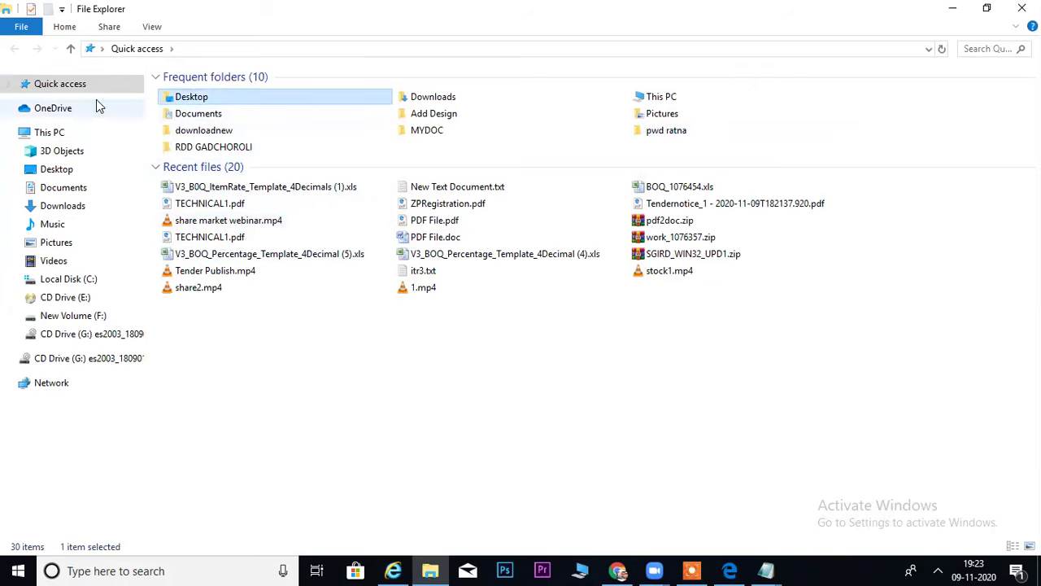
{"action": "double_click", "coordinate": [169, 99]}
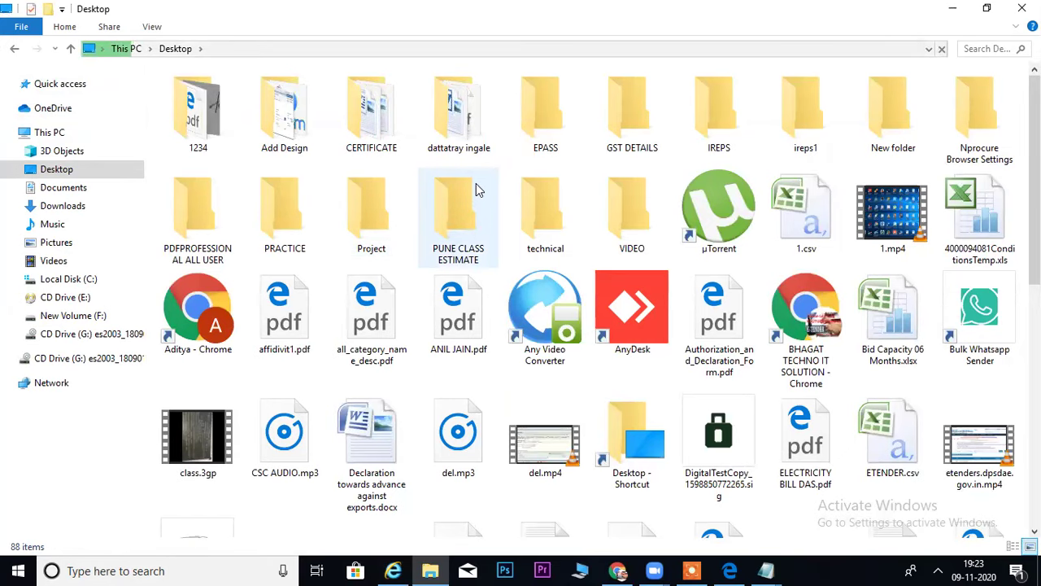
{"action": "double_click", "coordinate": [199, 147]}
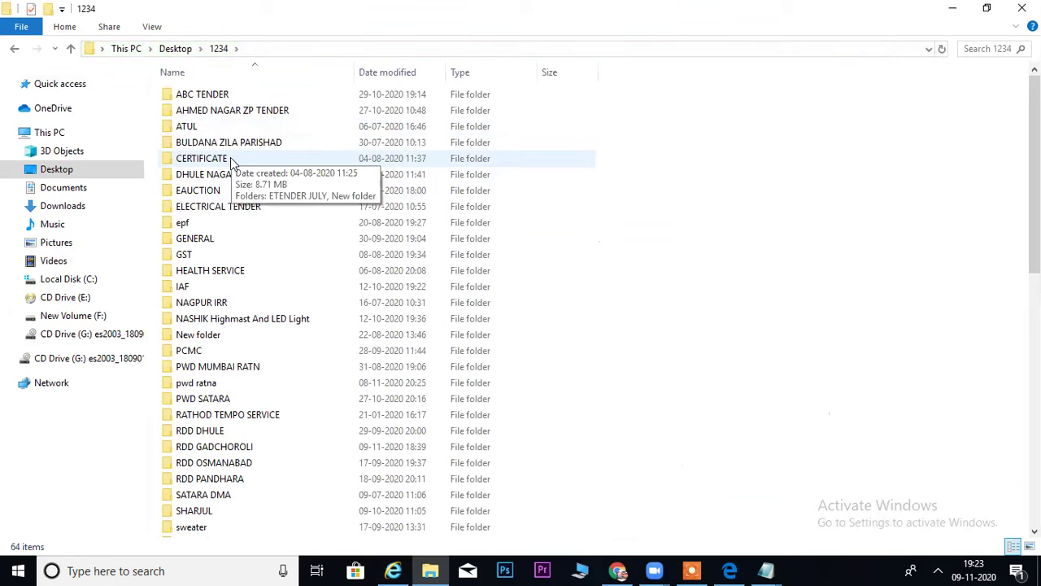
{"action": "left_click", "coordinate": [224, 111]}
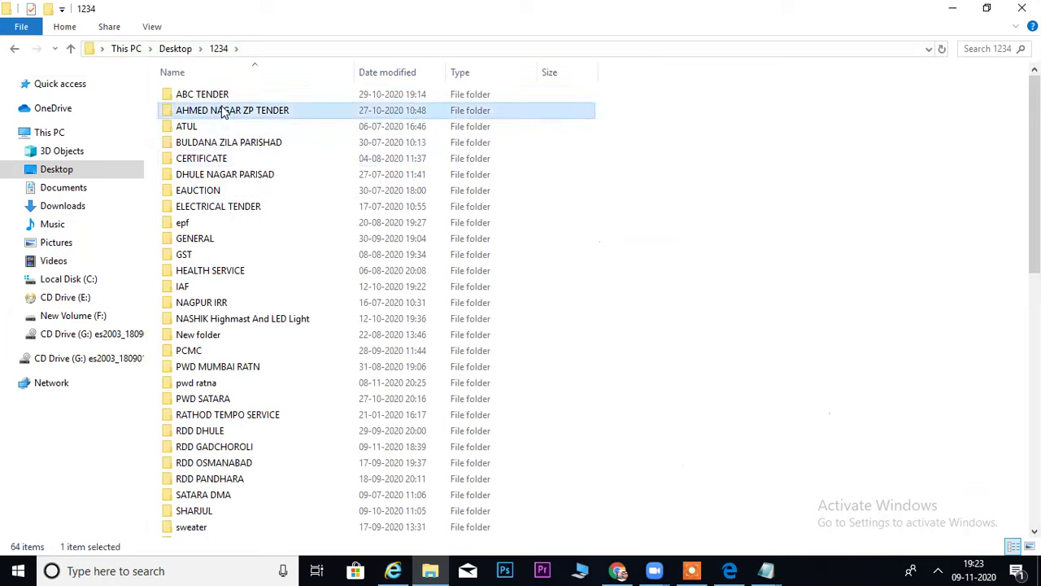
{"action": "type", "text": "rd"}
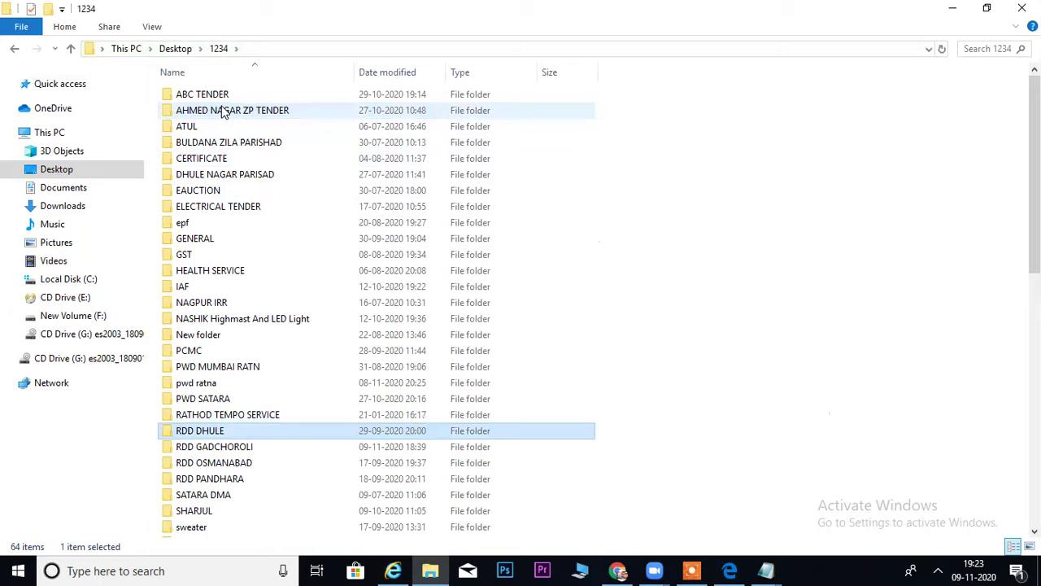
{"action": "key", "text": "Down"}
{"action": "key", "text": "Return"}
{"action": "left_click", "coordinate": [223, 111]}
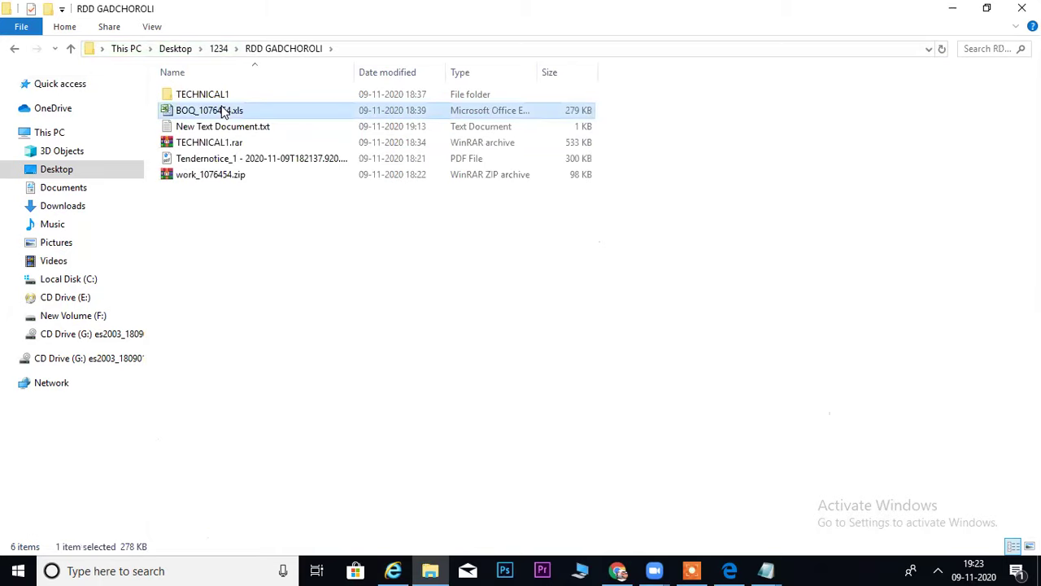
{"action": "double_click", "coordinate": [224, 112]}
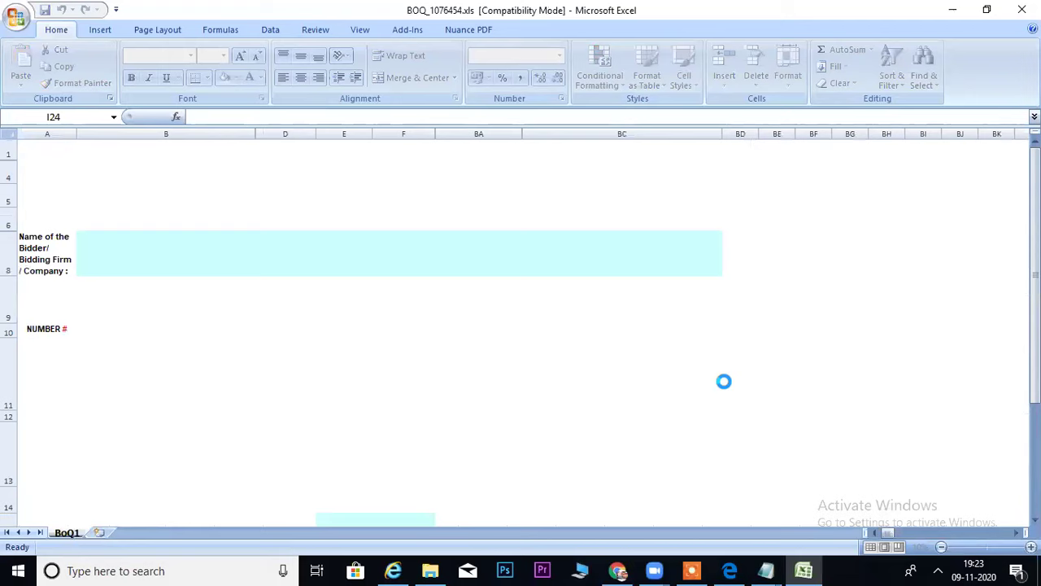
Set the percentage in the Quoted Rate in Figures row of the BOQ to 0%.
{"action": "scroll", "coordinate": [793, 321], "scroll_direction": "down", "scroll_amount": 3}
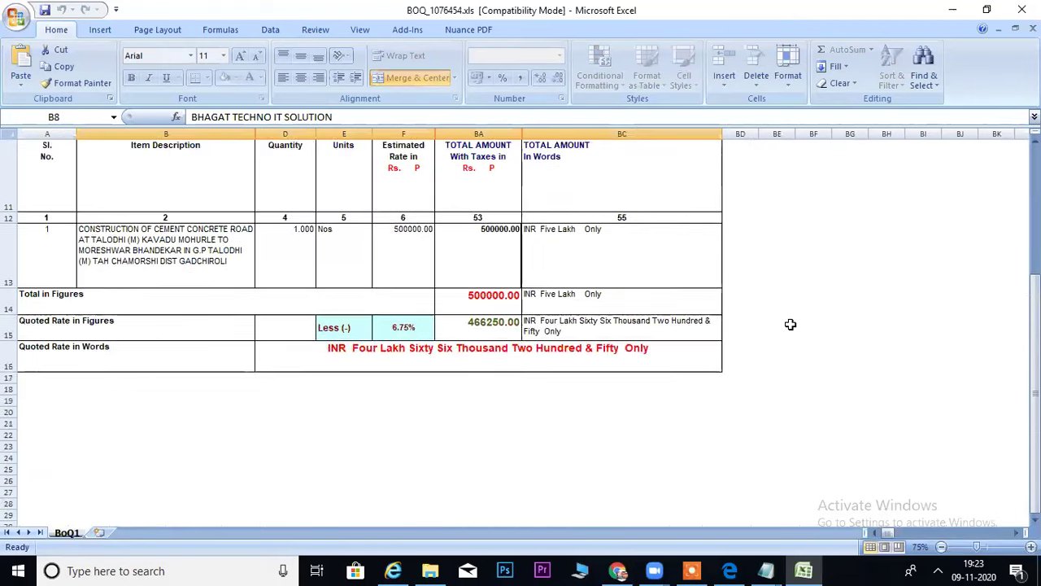
{"action": "scroll", "coordinate": [790, 324], "scroll_direction": "up", "scroll_amount": 1}
{"action": "left_click", "coordinate": [405, 434]}
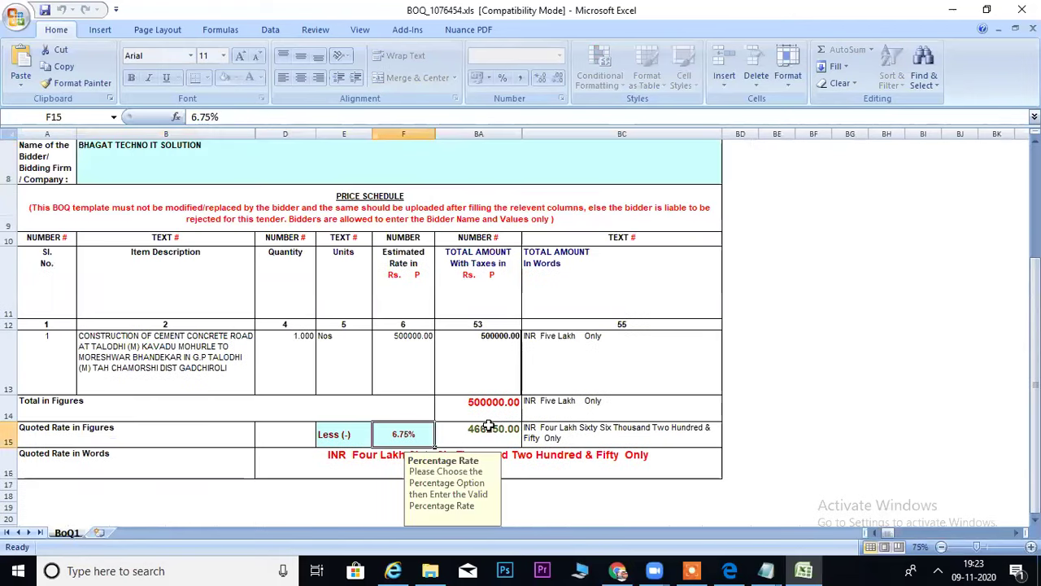
{"action": "type", "text": "0"}
{"action": "key", "text": "Return"}
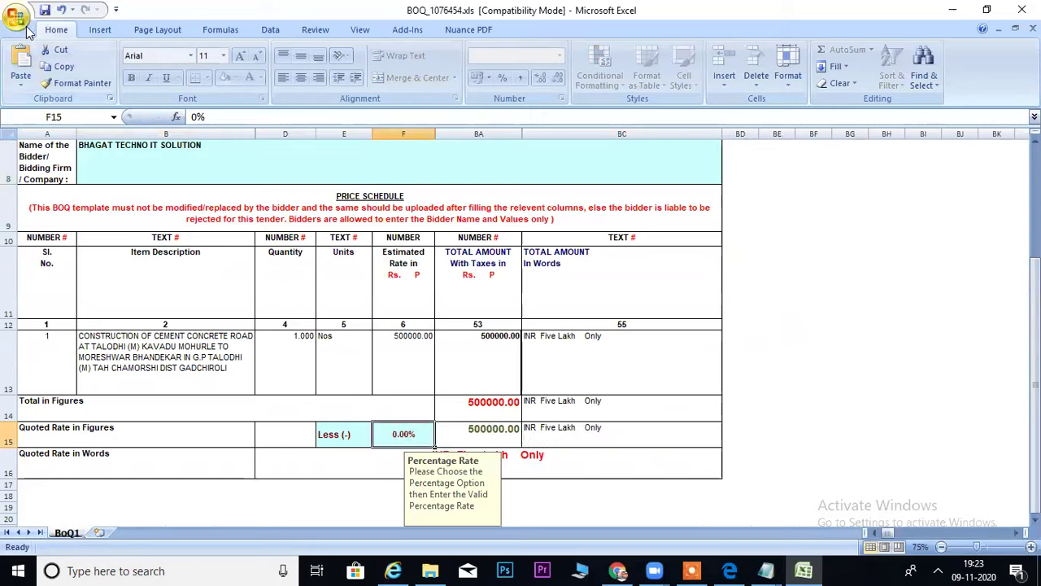
Save BOQ_1076454.xls despite the compatibility warnings, close the workbook and return to the packet details page.
{"action": "left_click", "coordinate": [46, 11]}
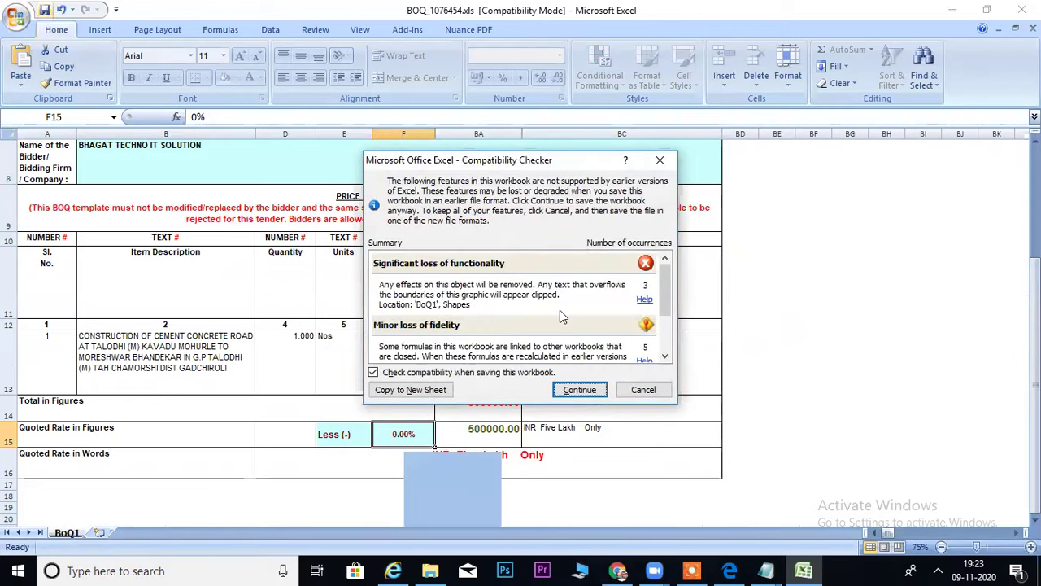
{"action": "left_click", "coordinate": [579, 389]}
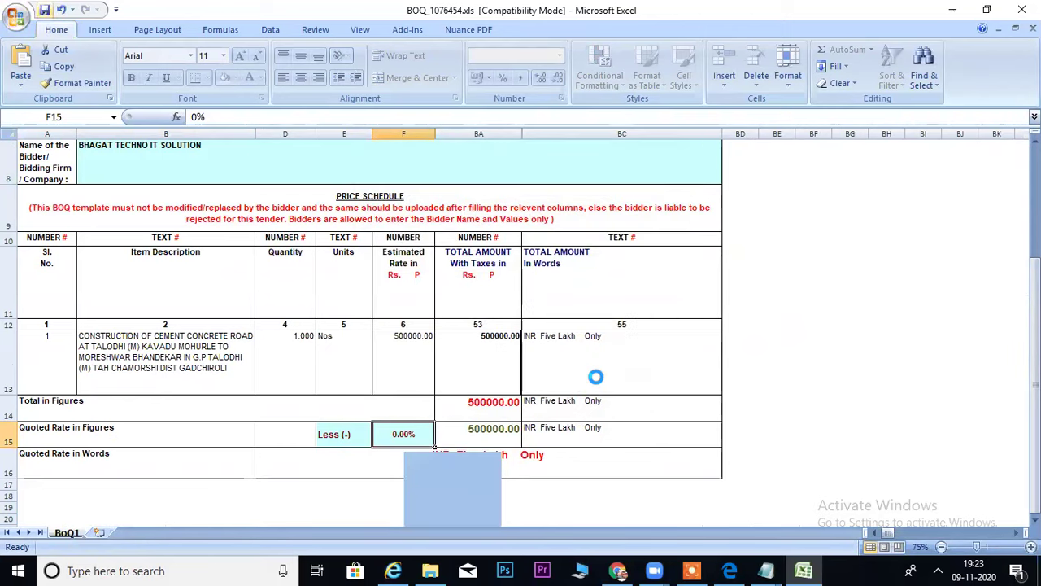
{"action": "left_click", "coordinate": [1021, 10]}
{"action": "left_click", "coordinate": [462, 323]}
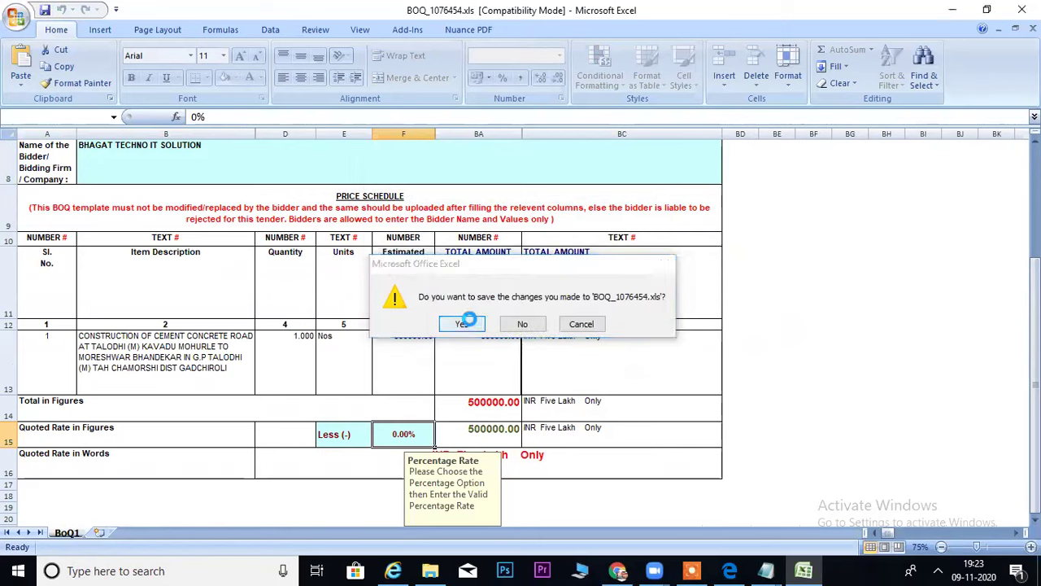
{"action": "left_click", "coordinate": [579, 389]}
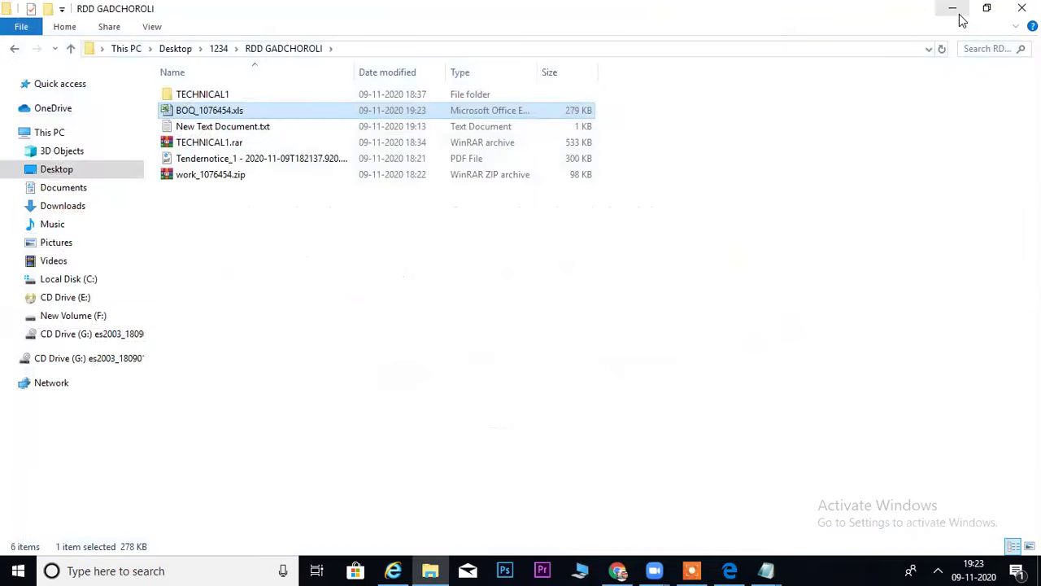
{"action": "left_click", "coordinate": [952, 10]}
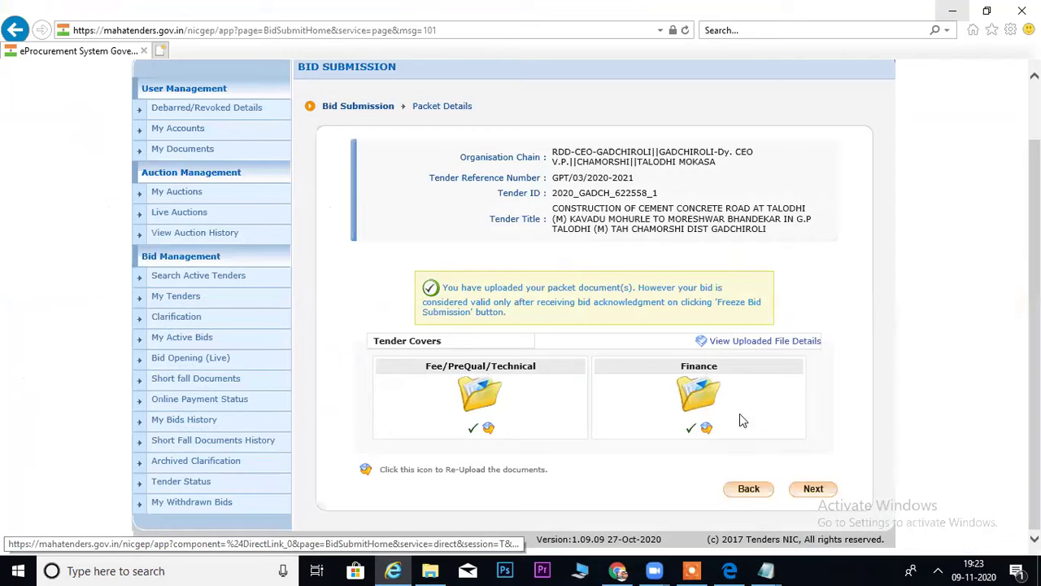
Open the Finance cover for uploading again and browse to folder 1234 on the Desktop for the BOQ file.
{"action": "left_click", "coordinate": [700, 396]}
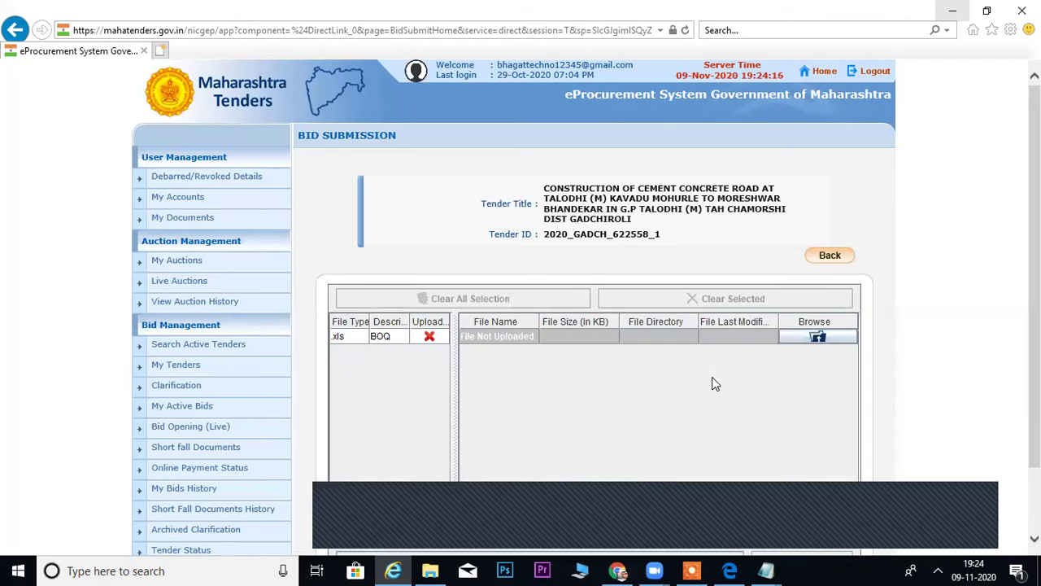
{"action": "left_click", "coordinate": [837, 337]}
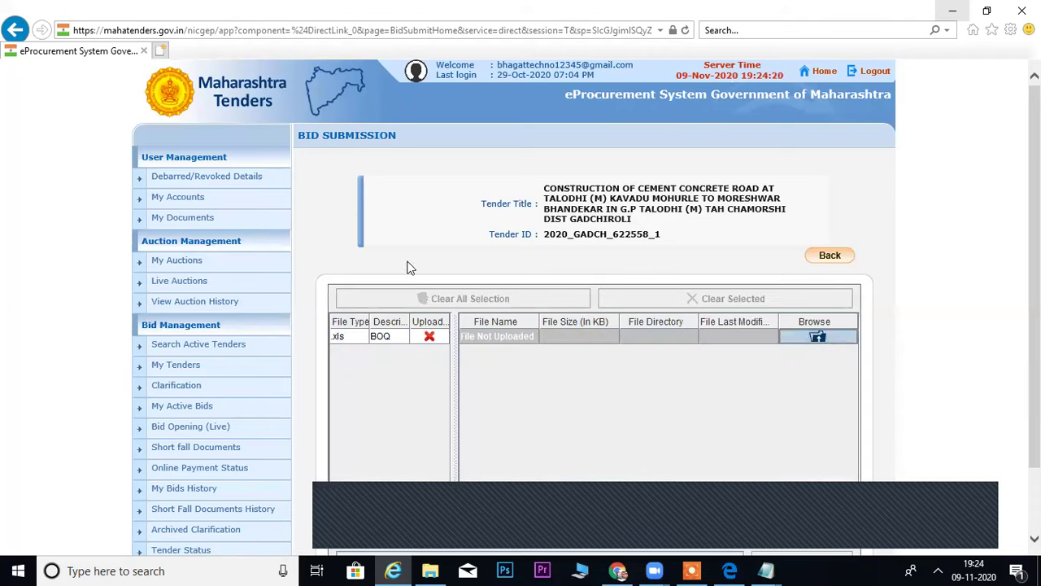
{"action": "left_click", "coordinate": [495, 197]}
{"action": "scroll", "coordinate": [505, 260], "scroll_direction": "up", "scroll_amount": 5}
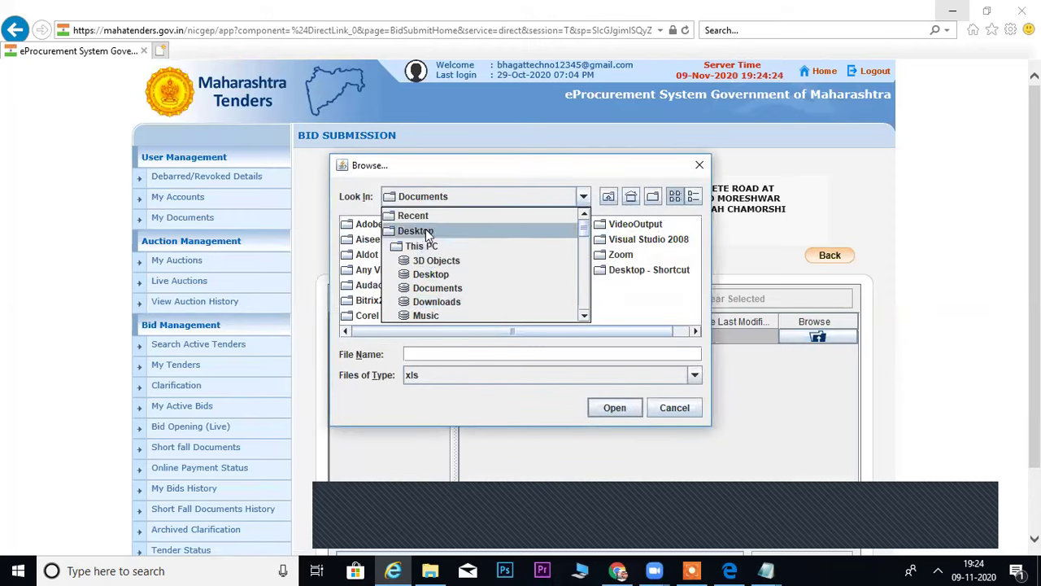
{"action": "left_click", "coordinate": [440, 232]}
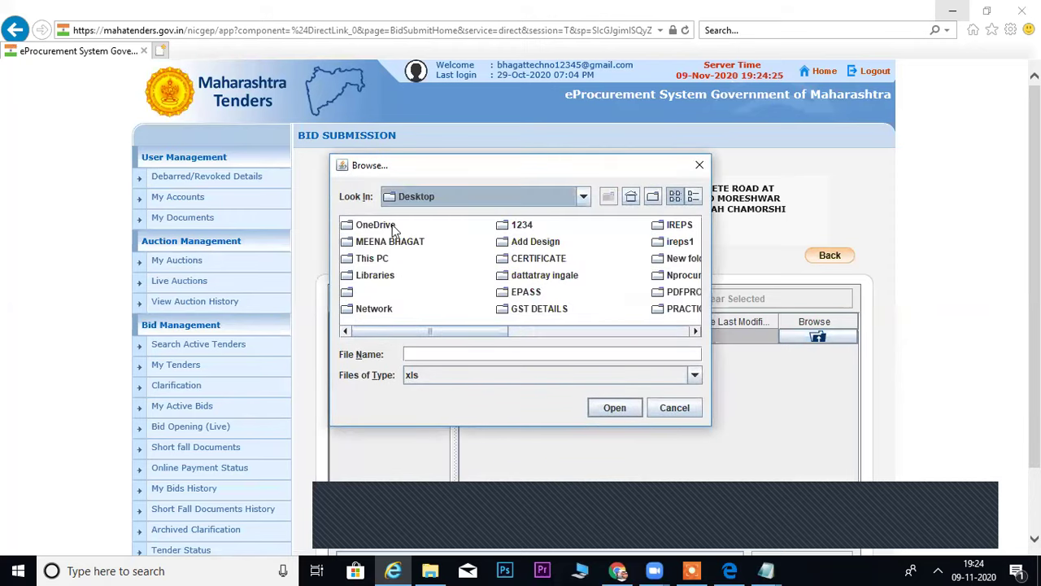
{"action": "left_click", "coordinate": [515, 231]}
{"action": "double_click", "coordinate": [515, 230]}
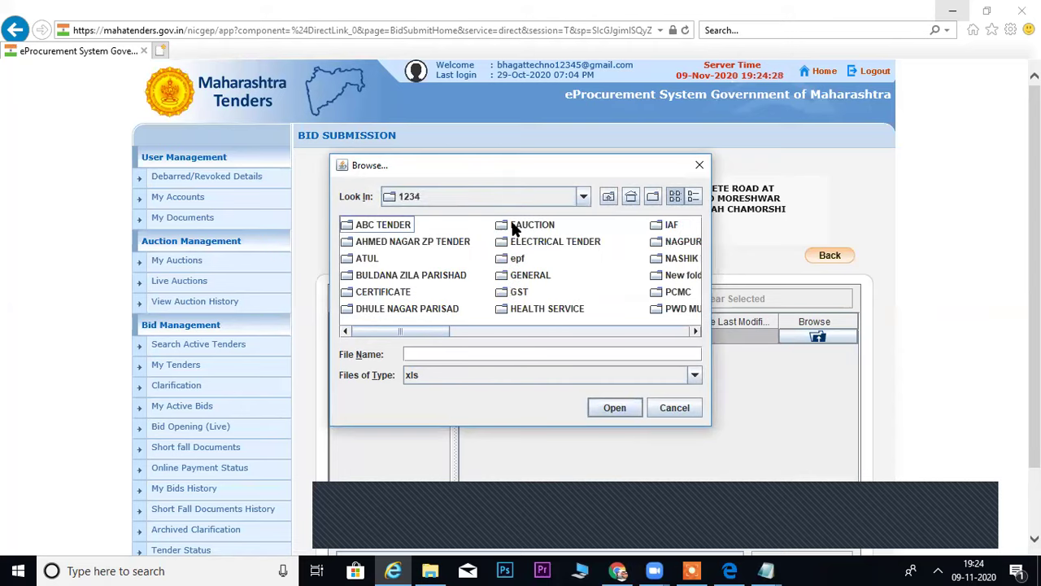
Attach BOQ_1076454.xls from the RDD GADCHOROLI folder to the Finance cover, allowing the Java application to run.
{"action": "key", "text": "r"}
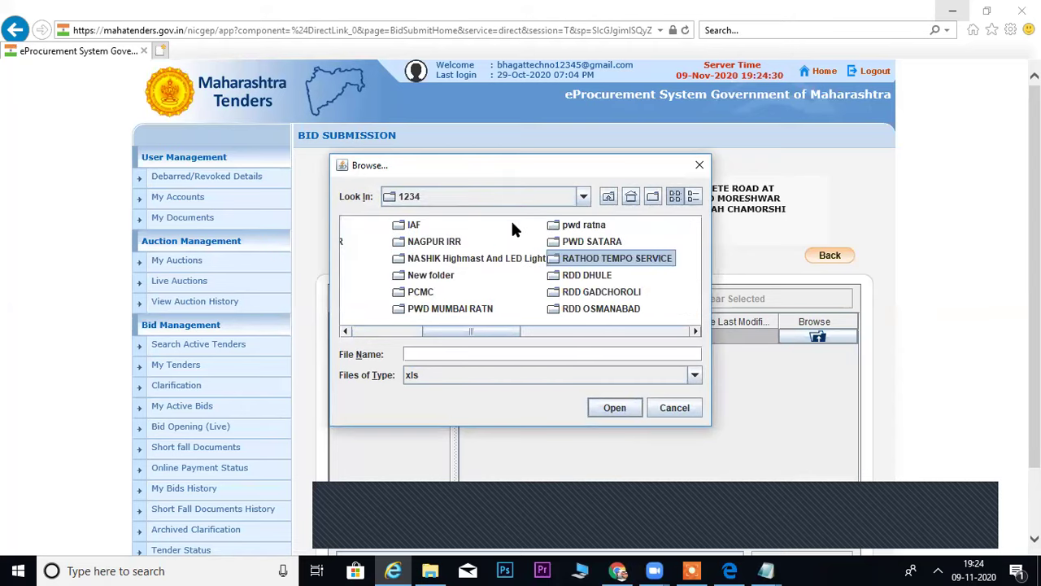
{"action": "key", "text": "Down"}
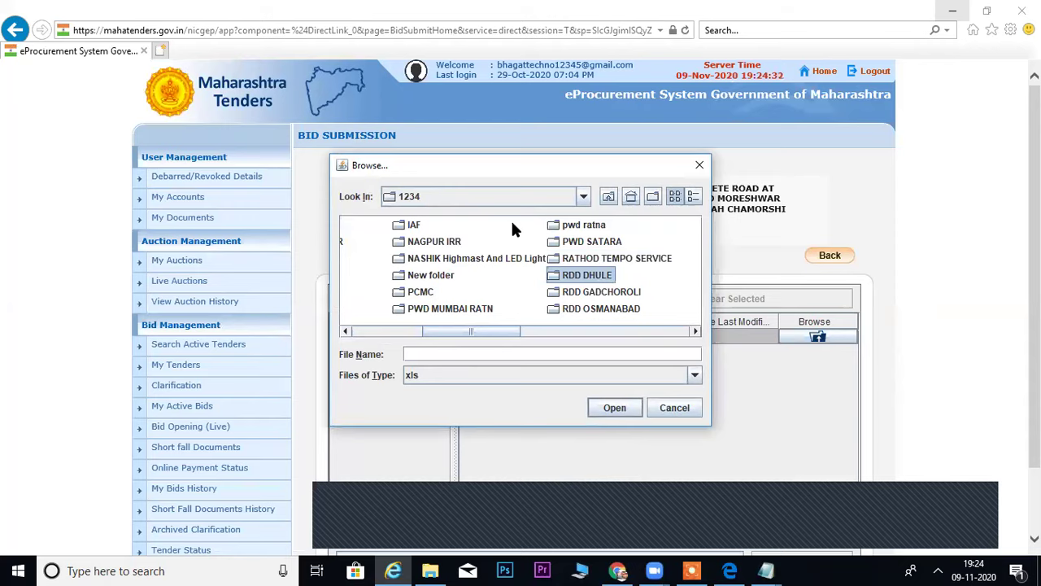
{"action": "key", "text": "Down"}
{"action": "key", "text": "Return"}
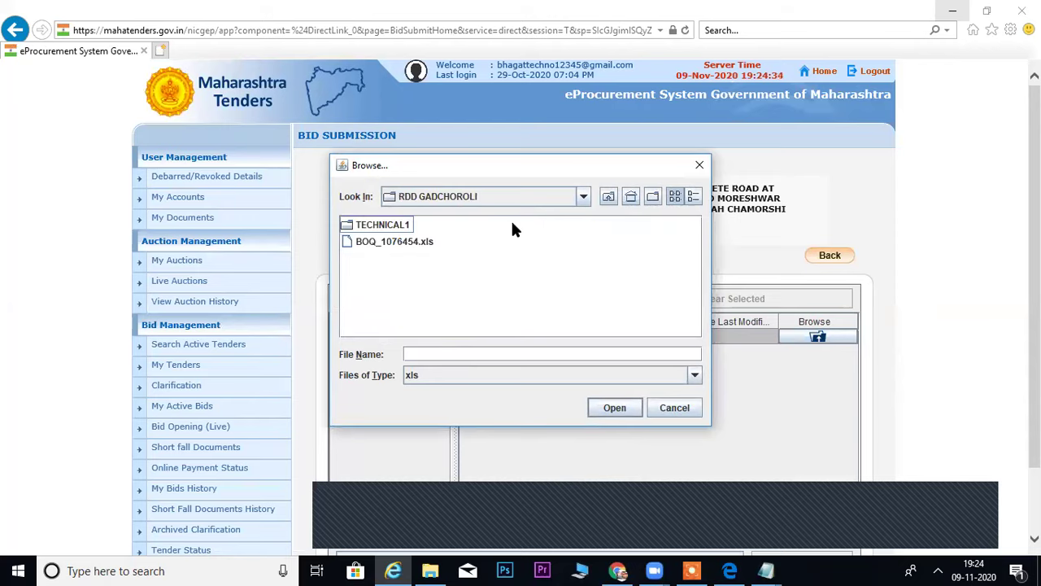
{"action": "key", "text": "b"}
{"action": "key", "text": "Return"}
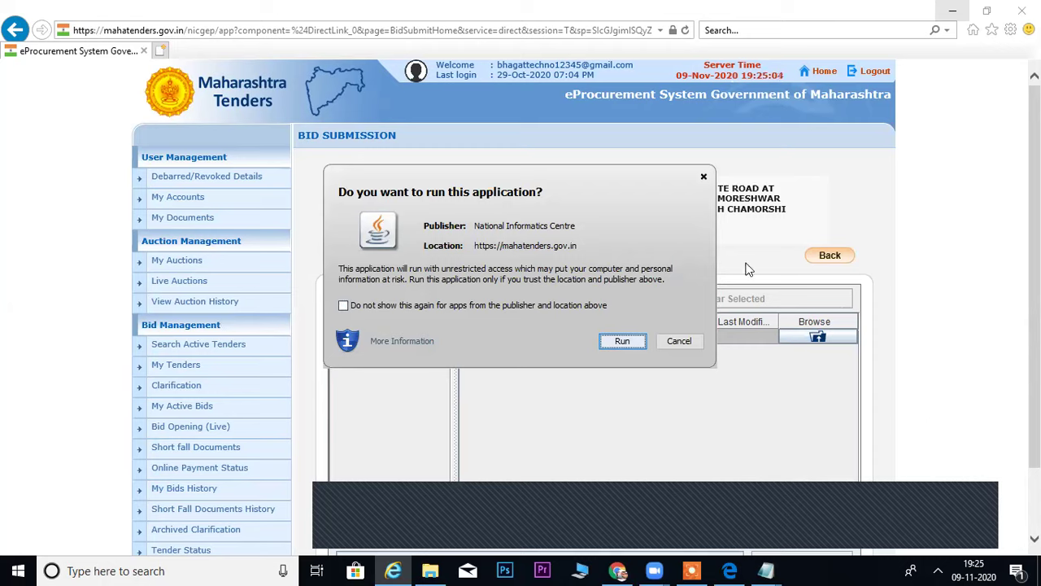
{"action": "left_click", "coordinate": [632, 339]}
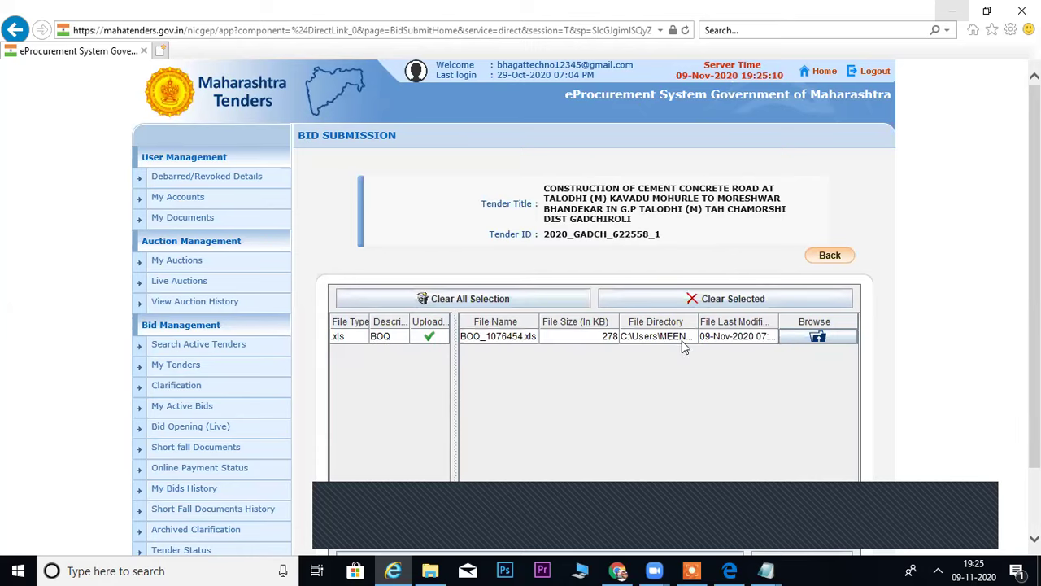
Sign and upload the revised BOQ workbook by entering the digital signature PIN, and return to the packet details.
{"action": "scroll", "coordinate": [960, 392], "scroll_direction": "down", "scroll_amount": 1}
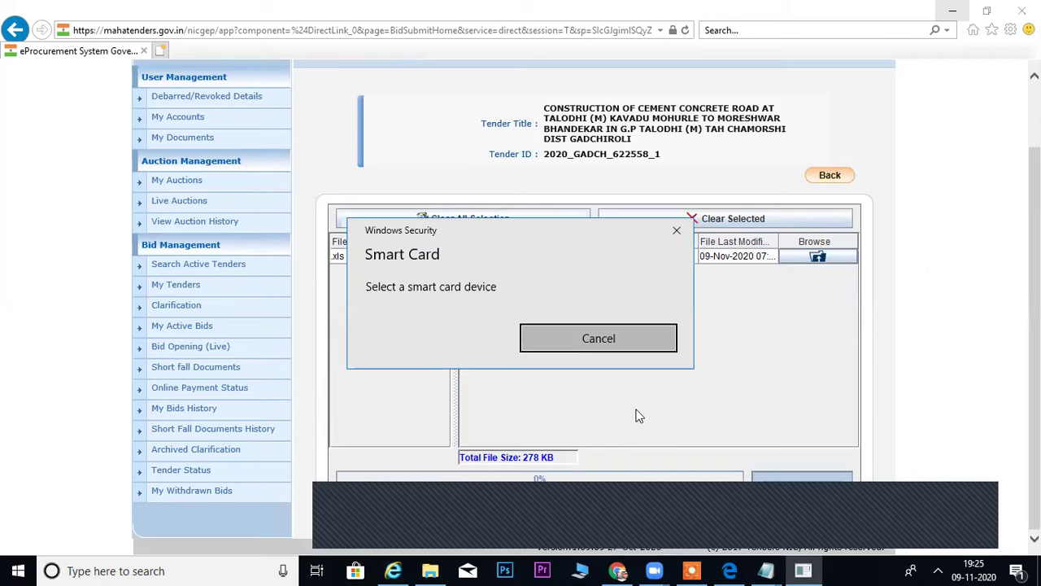
{"action": "left_click", "coordinate": [621, 344]}
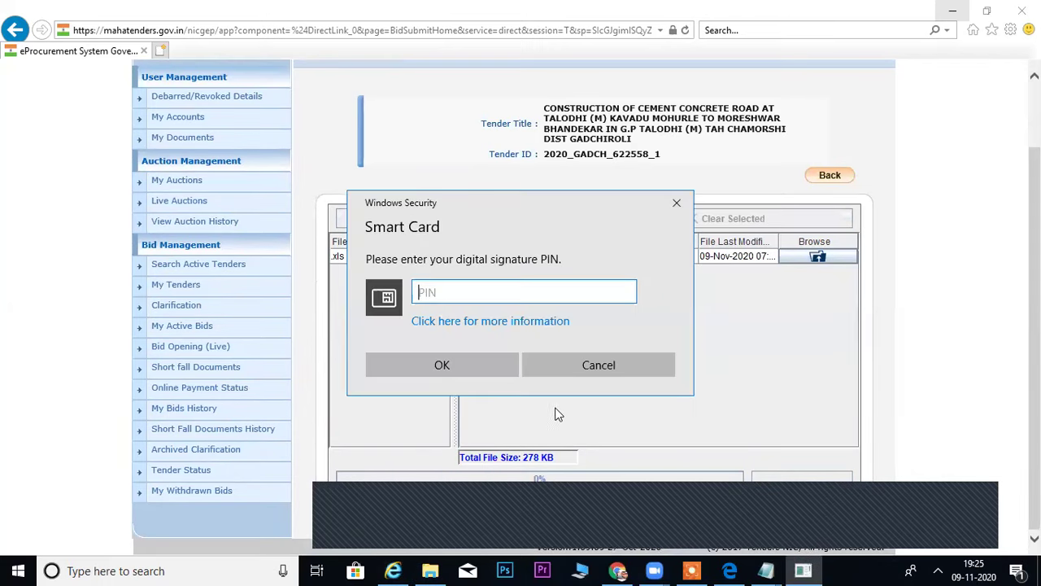
{"action": "type", "text": "••••••••"}
{"action": "key", "text": "Return"}
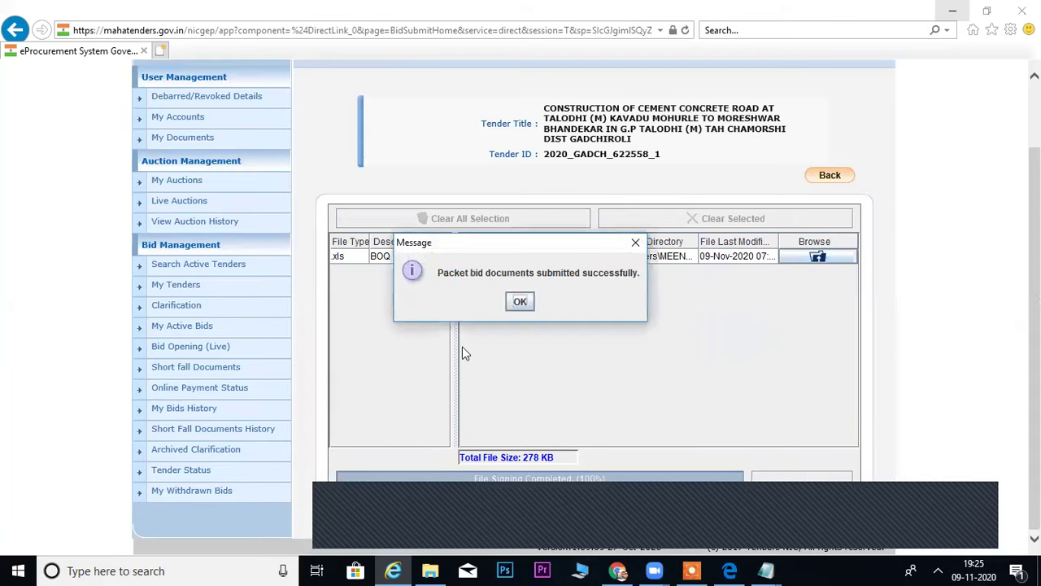
{"action": "left_click", "coordinate": [520, 306]}
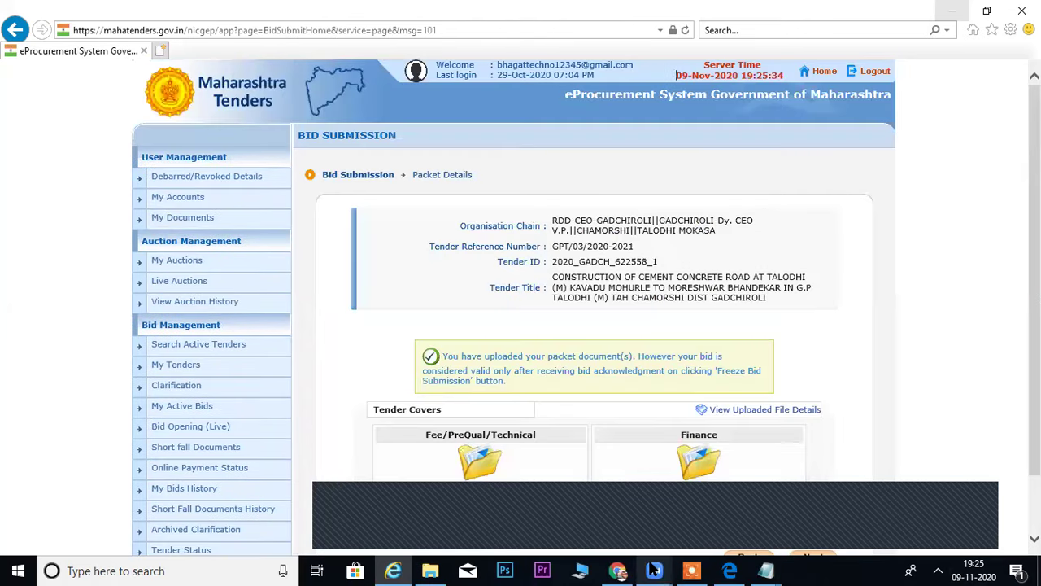
{"action": "left_click", "coordinate": [706, 534]}
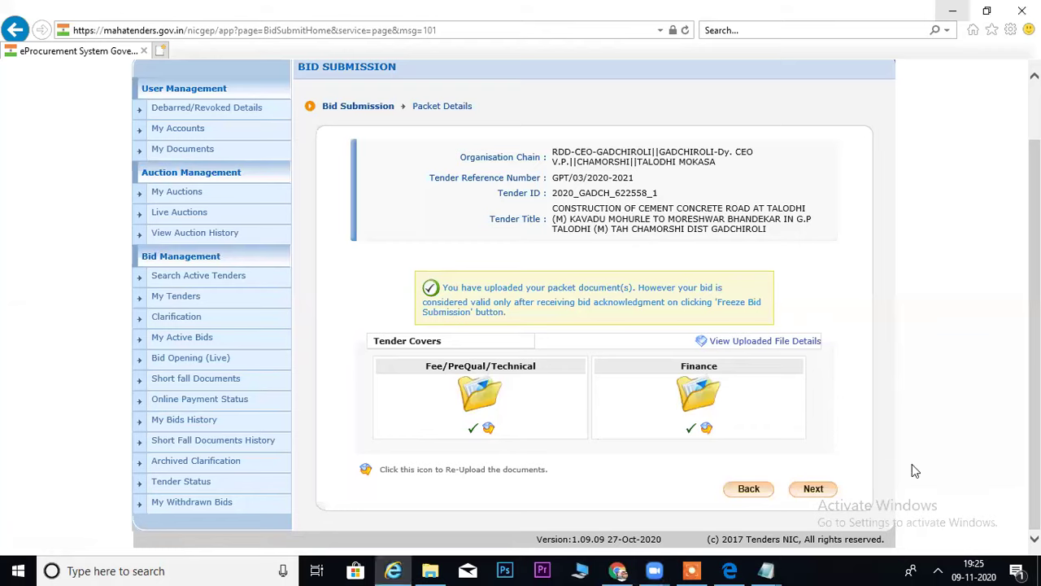
Proceed to the bid preparation confirmation and try to submit and freeze the bid.
{"action": "left_click", "coordinate": [821, 491]}
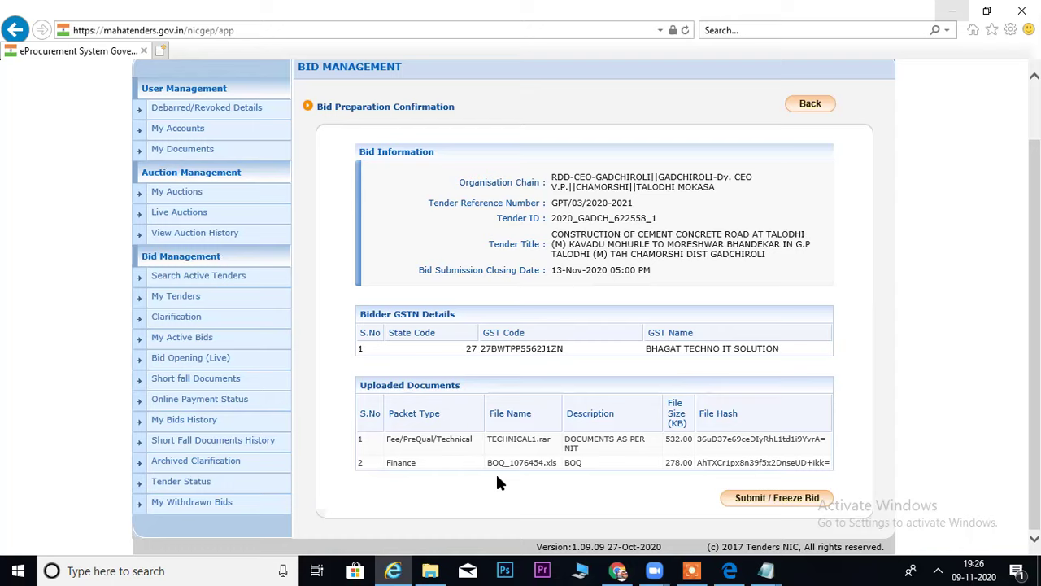
{"action": "left_click", "coordinate": [785, 500]}
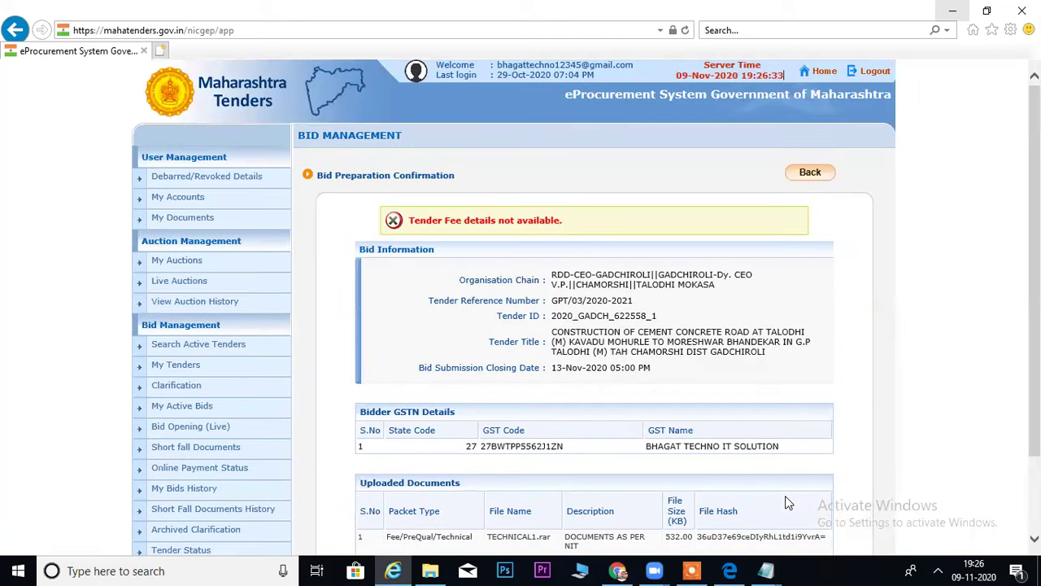
{"action": "scroll", "coordinate": [537, 221], "scroll_direction": "down", "scroll_amount": 3}
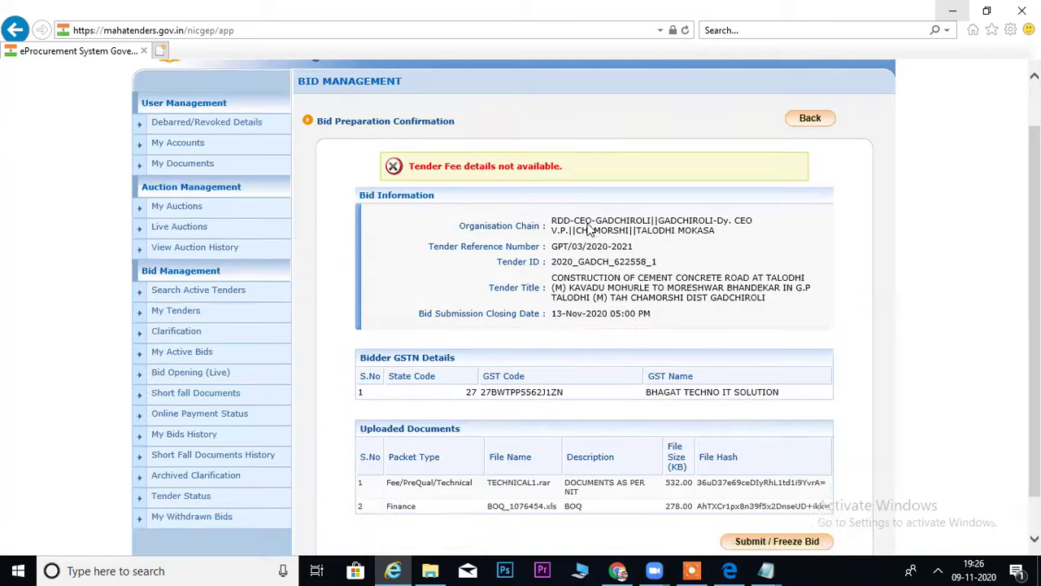
Open the list of active bids.
{"action": "scroll", "coordinate": [556, 244], "scroll_direction": "up", "scroll_amount": 3}
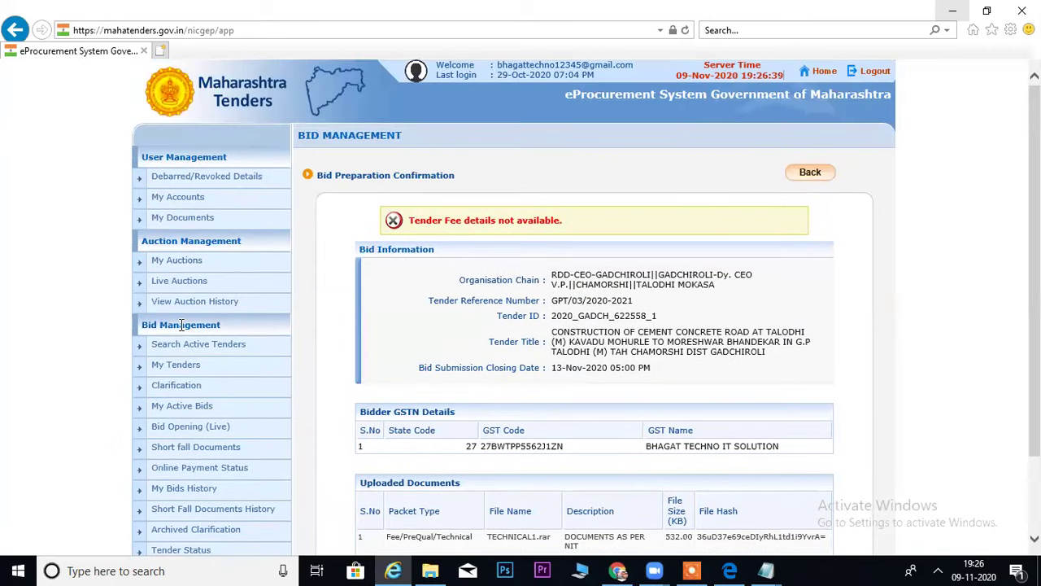
{"action": "left_click", "coordinate": [194, 407]}
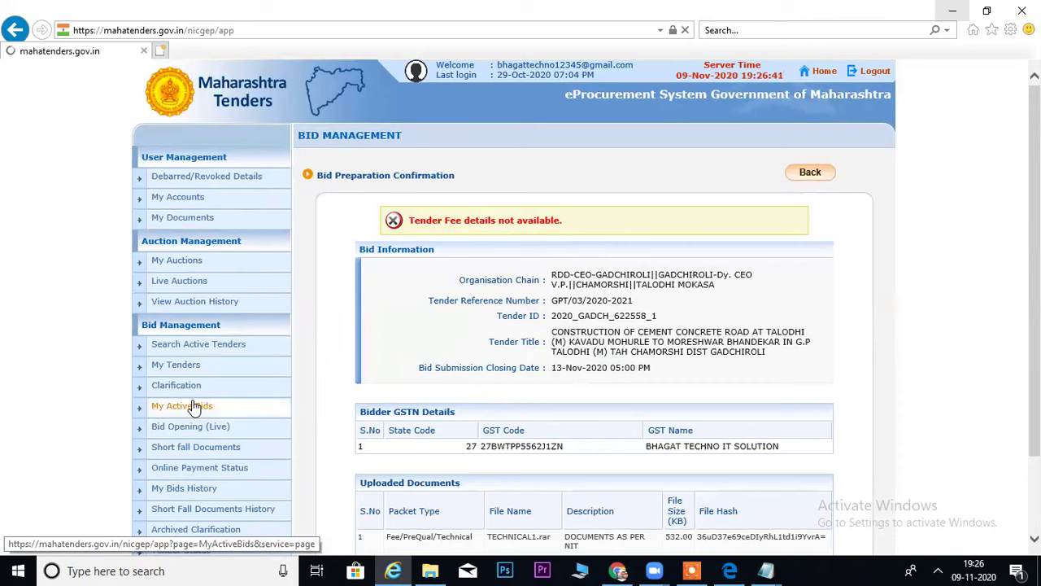